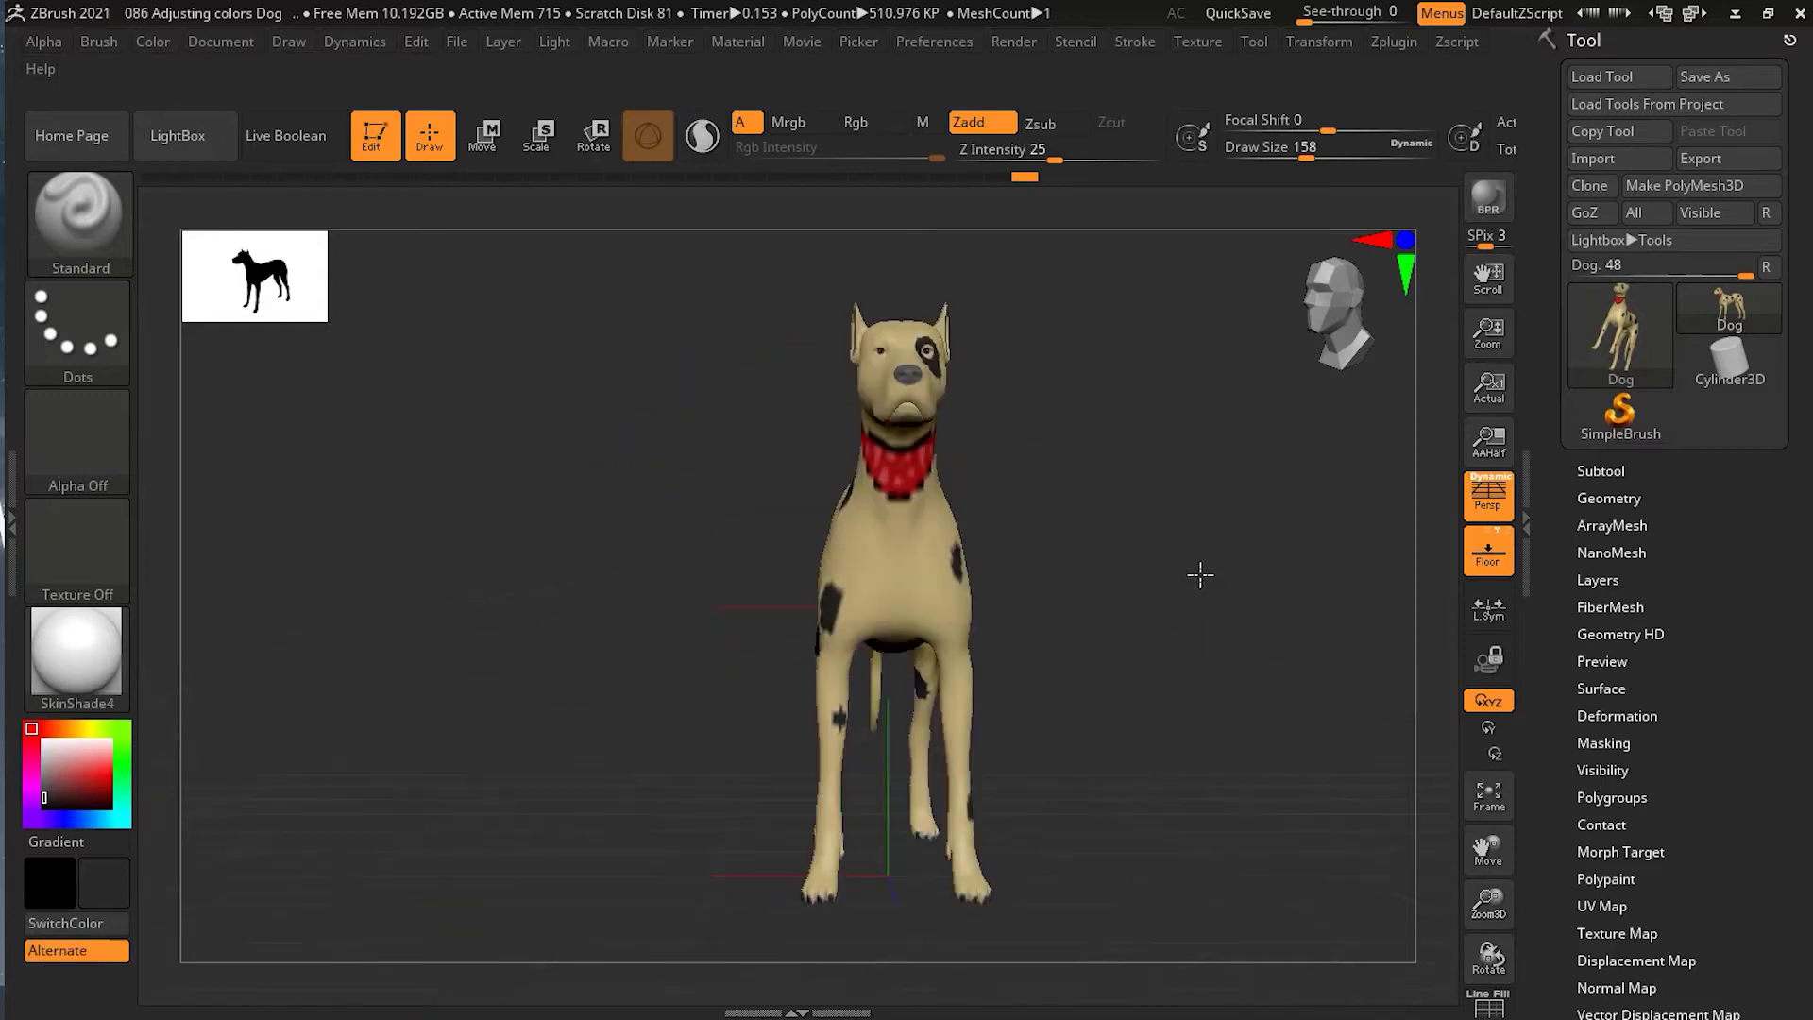
Turn the dog to a three-quarter view and open Tool > Polypaint > Adjust Colors.
left_click_drag(1145, 516, 1294, 605)
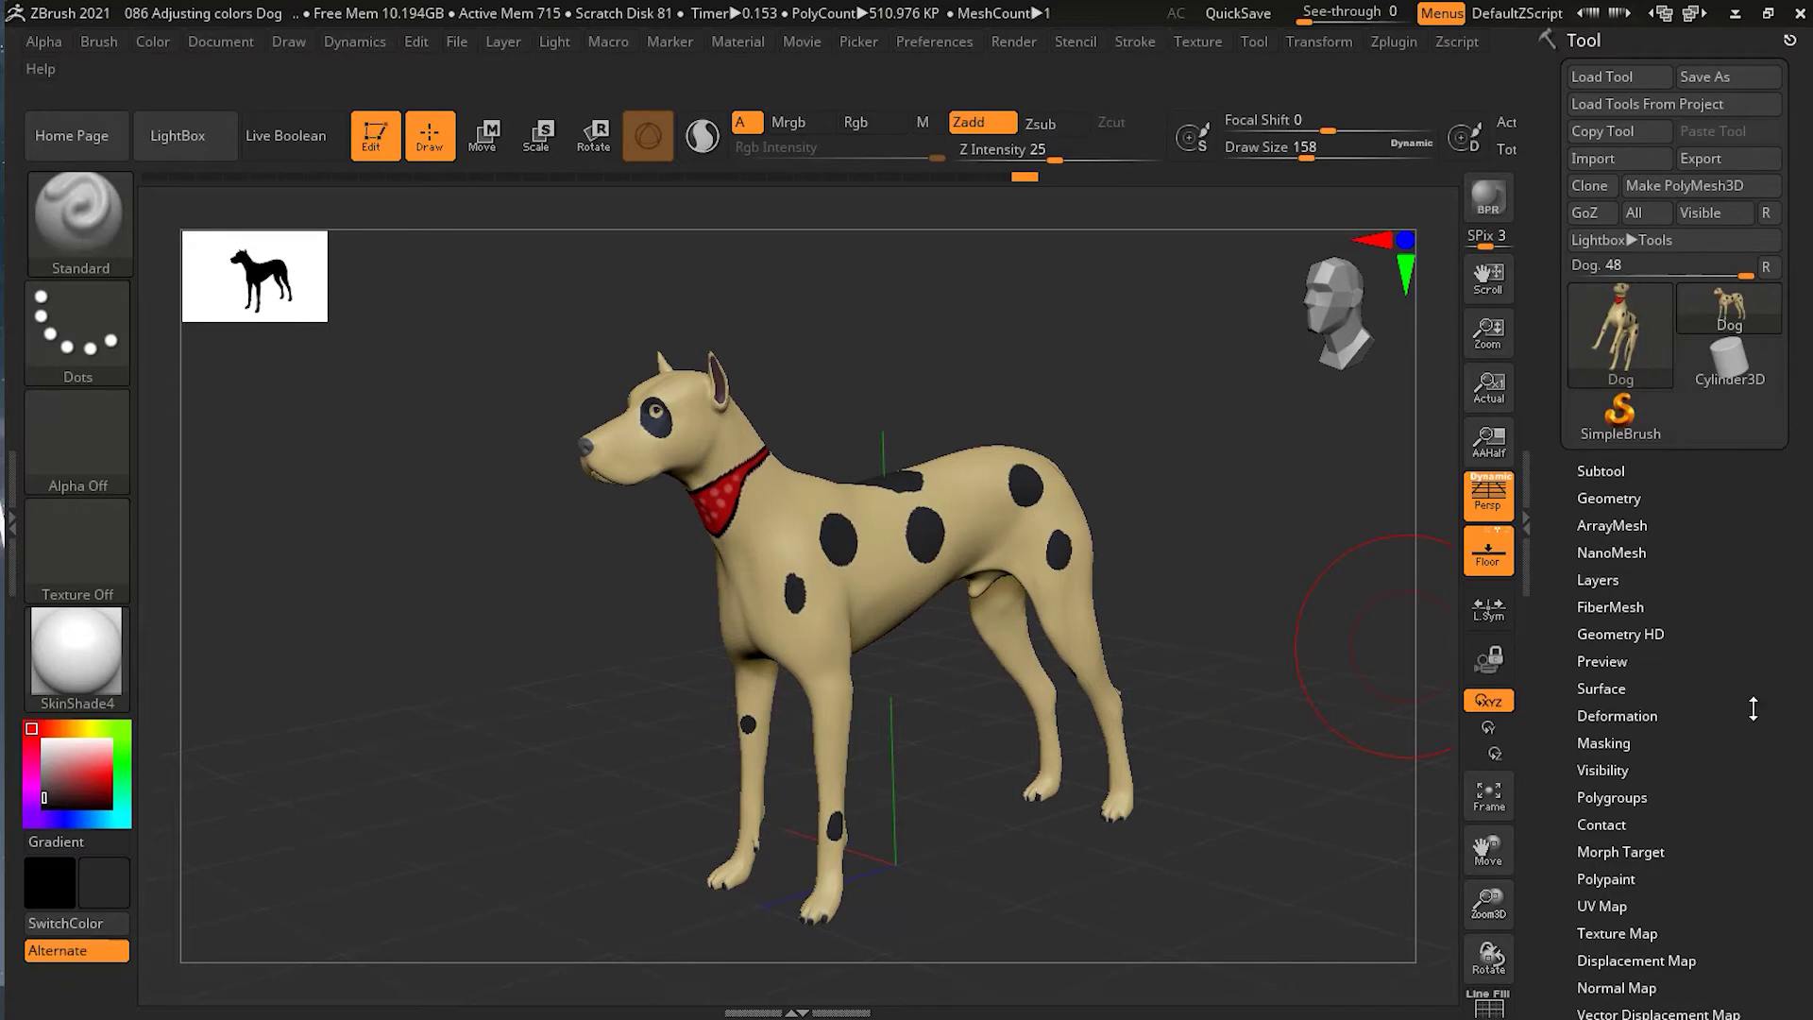
left_click_drag(1754, 708, 1741, 563)
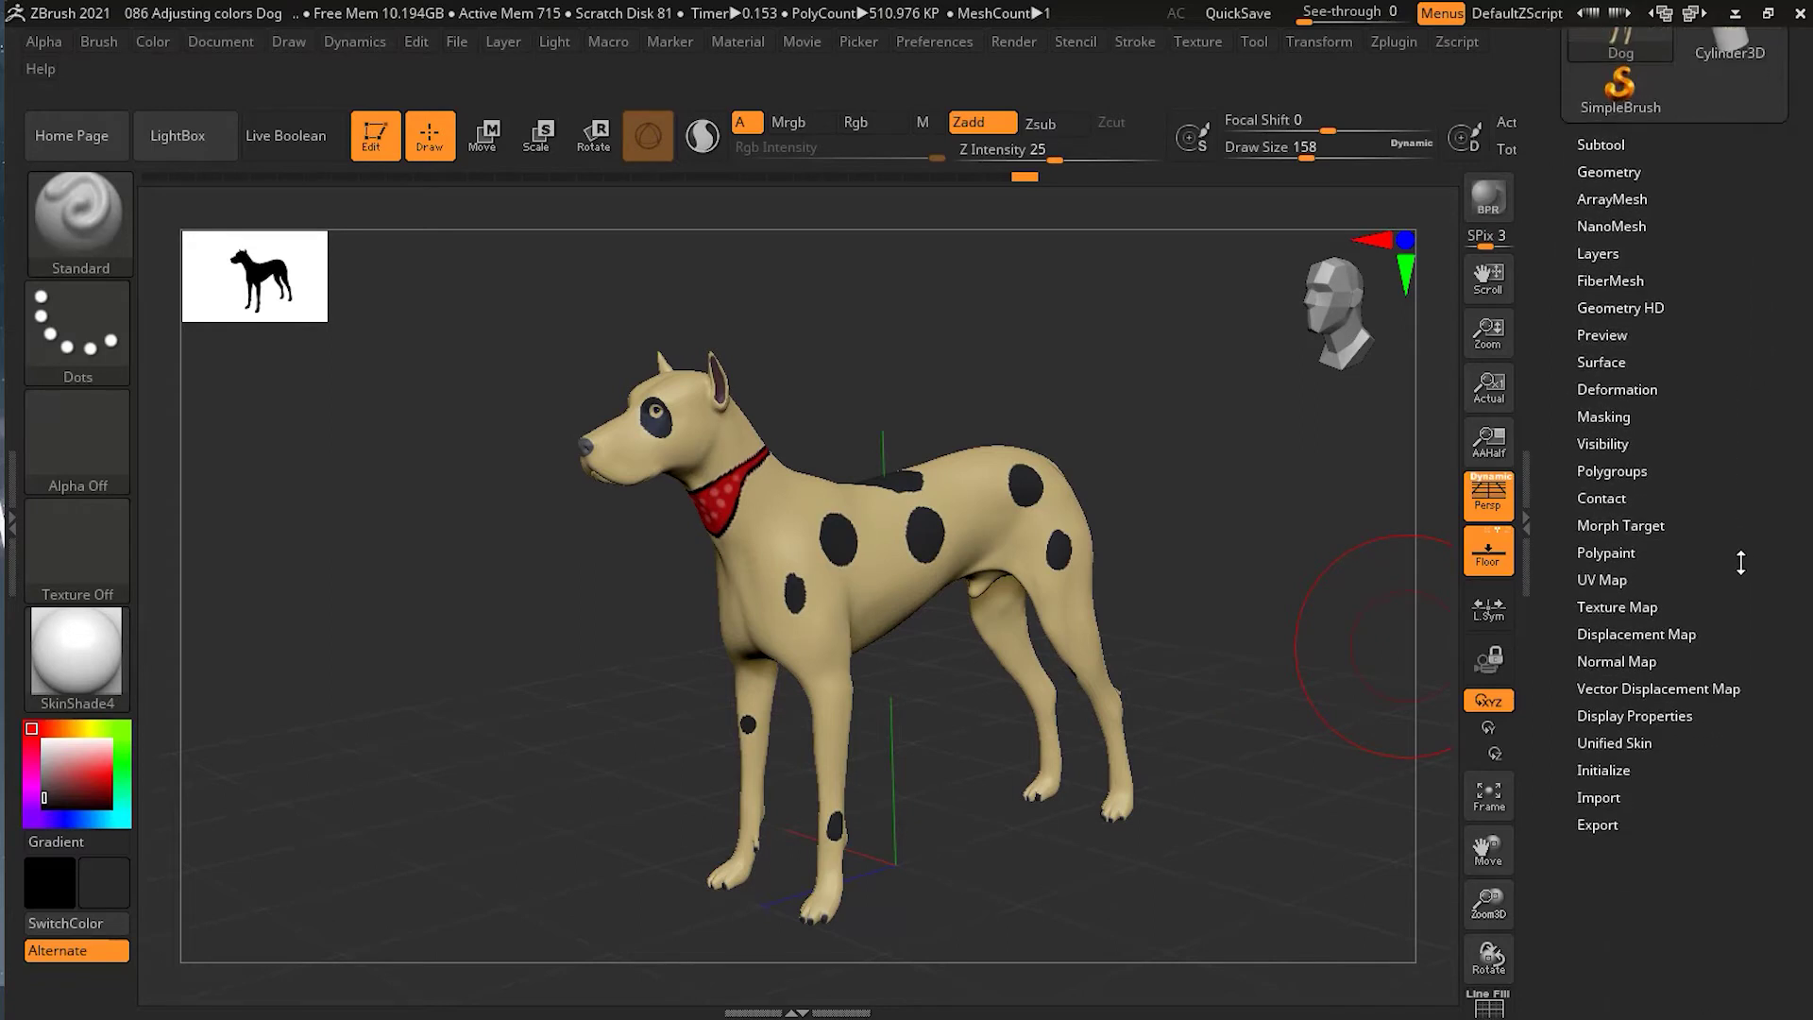
left_click(1617, 554)
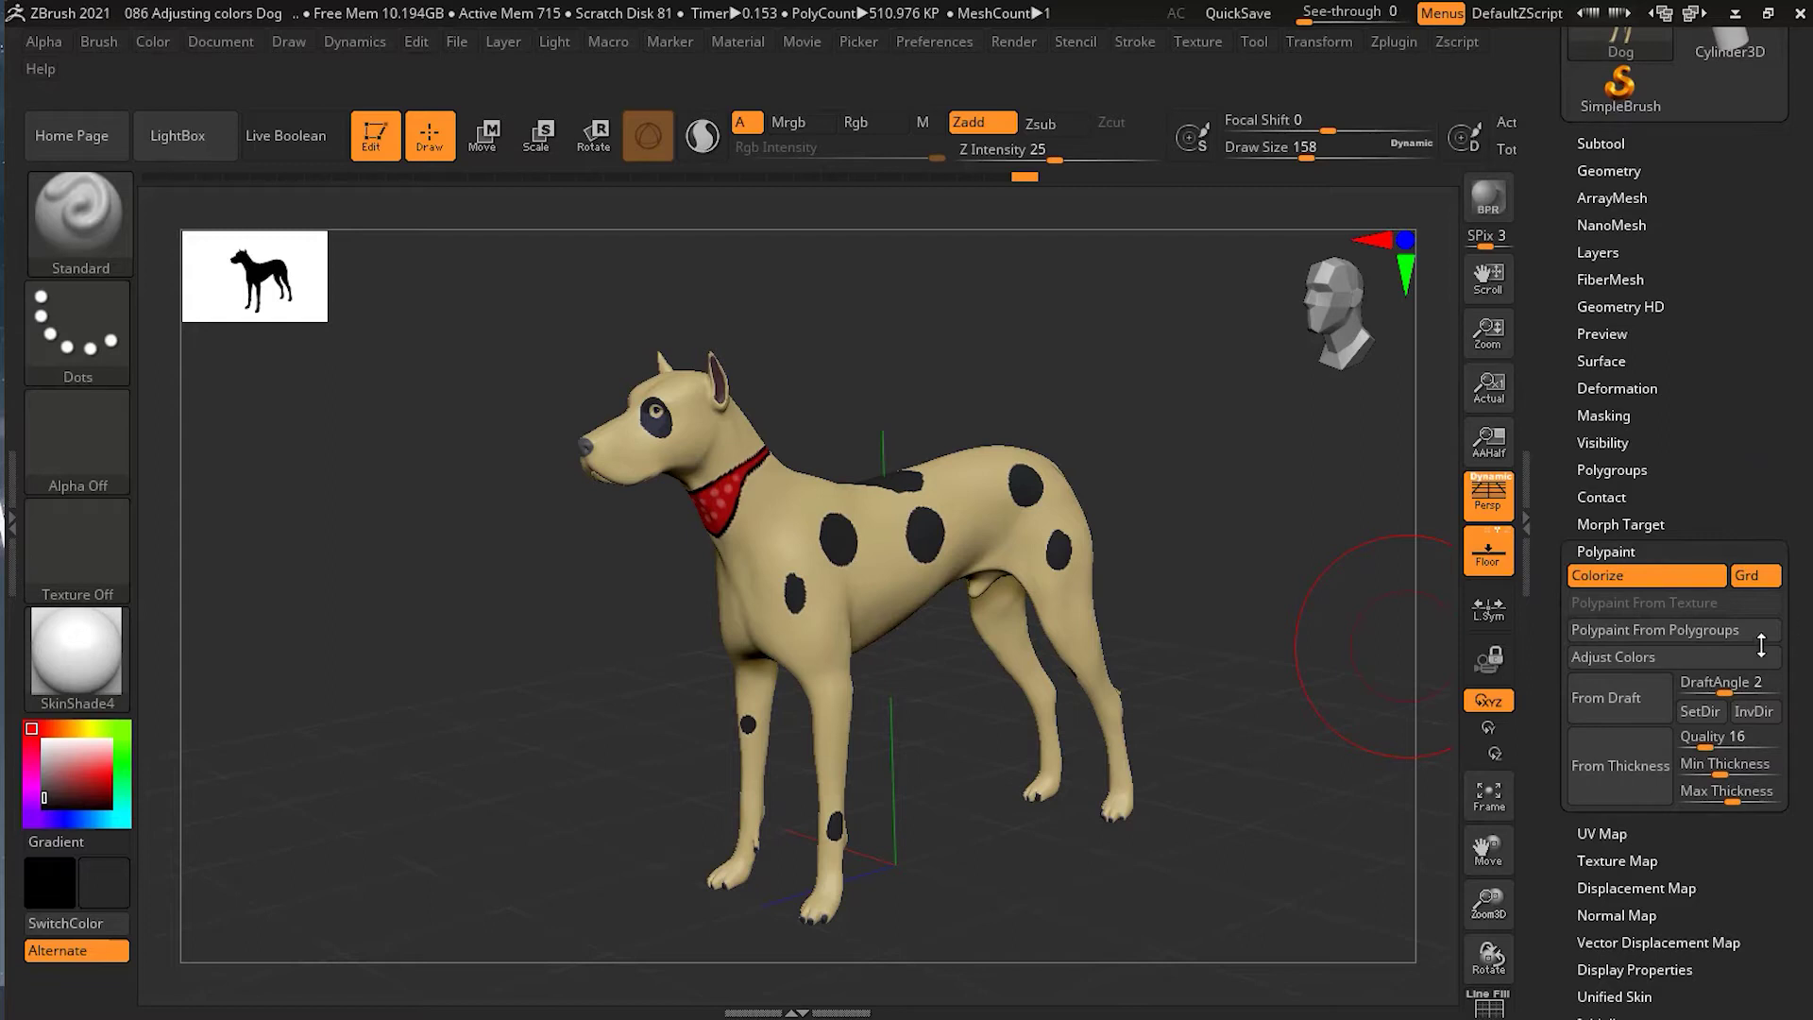
left_click(1624, 660)
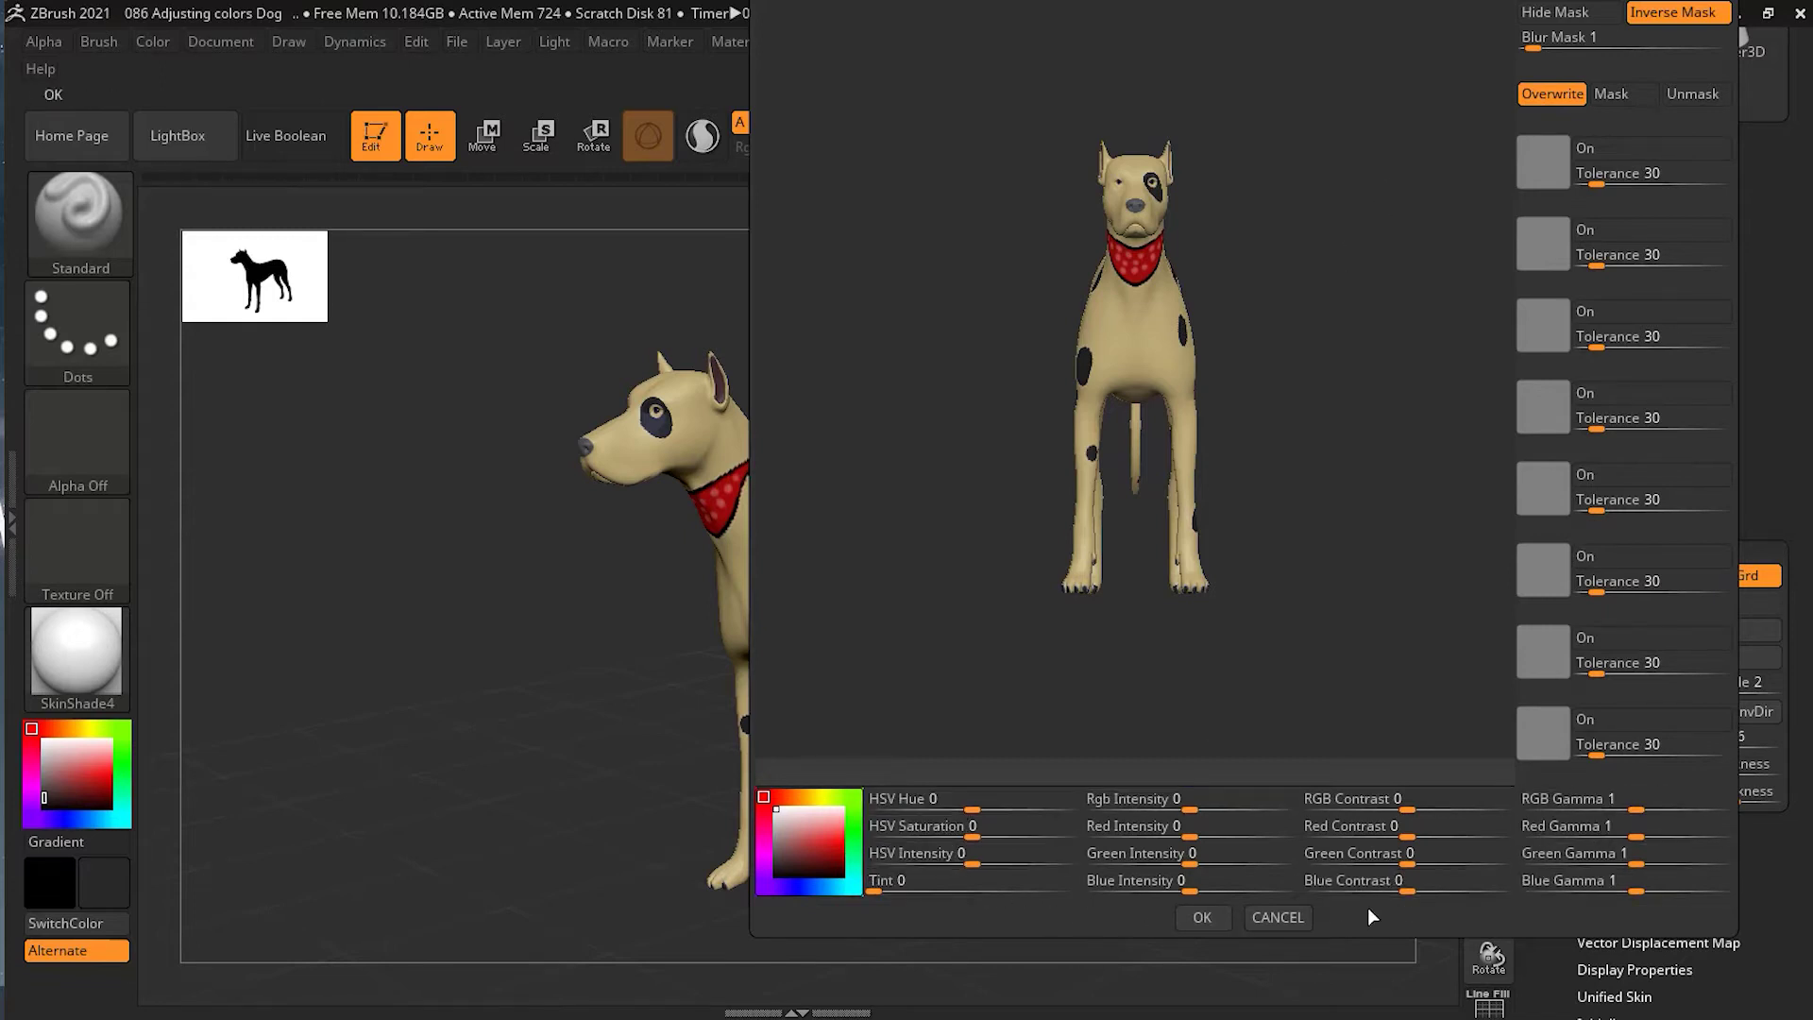
Rotate the tan spotted dog to a side view in the Adjust Colors preview.
left_click_drag(1356, 425, 1328, 421)
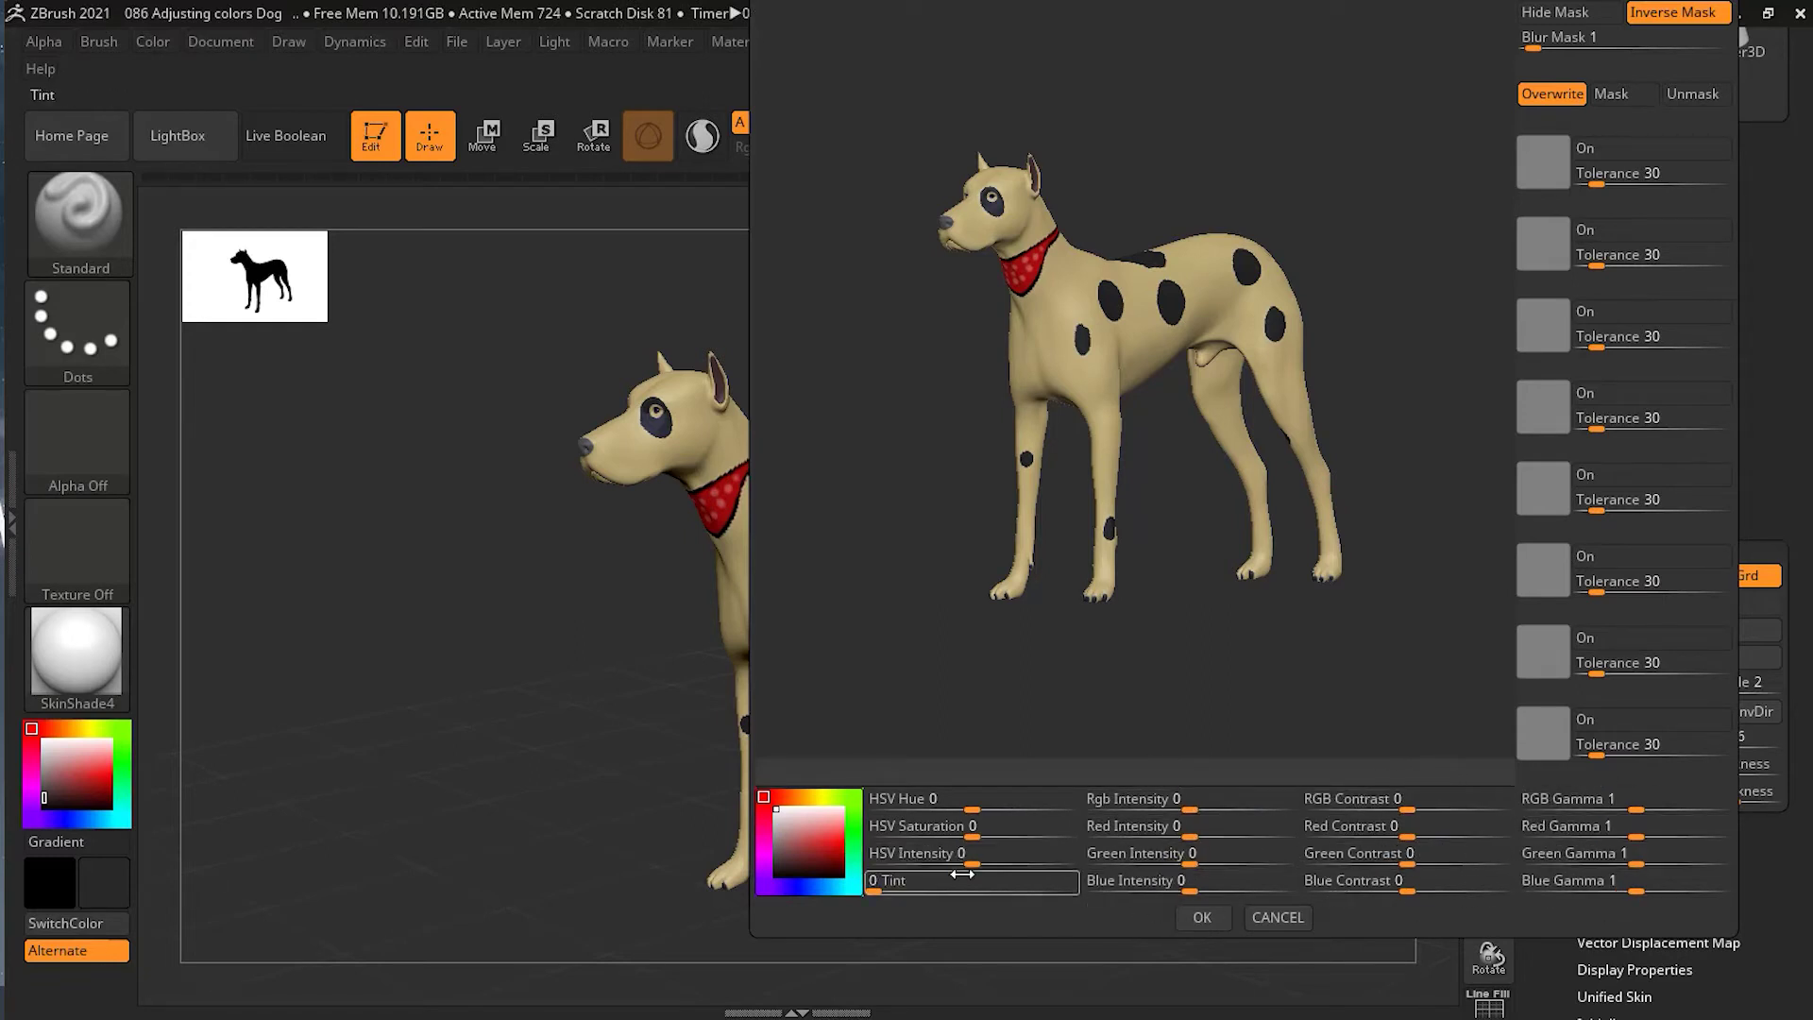
Trial HSV Hue, Tint and HSV Saturation shifts, then set Saturation back to 0.
left_click_drag(973, 809, 921, 799)
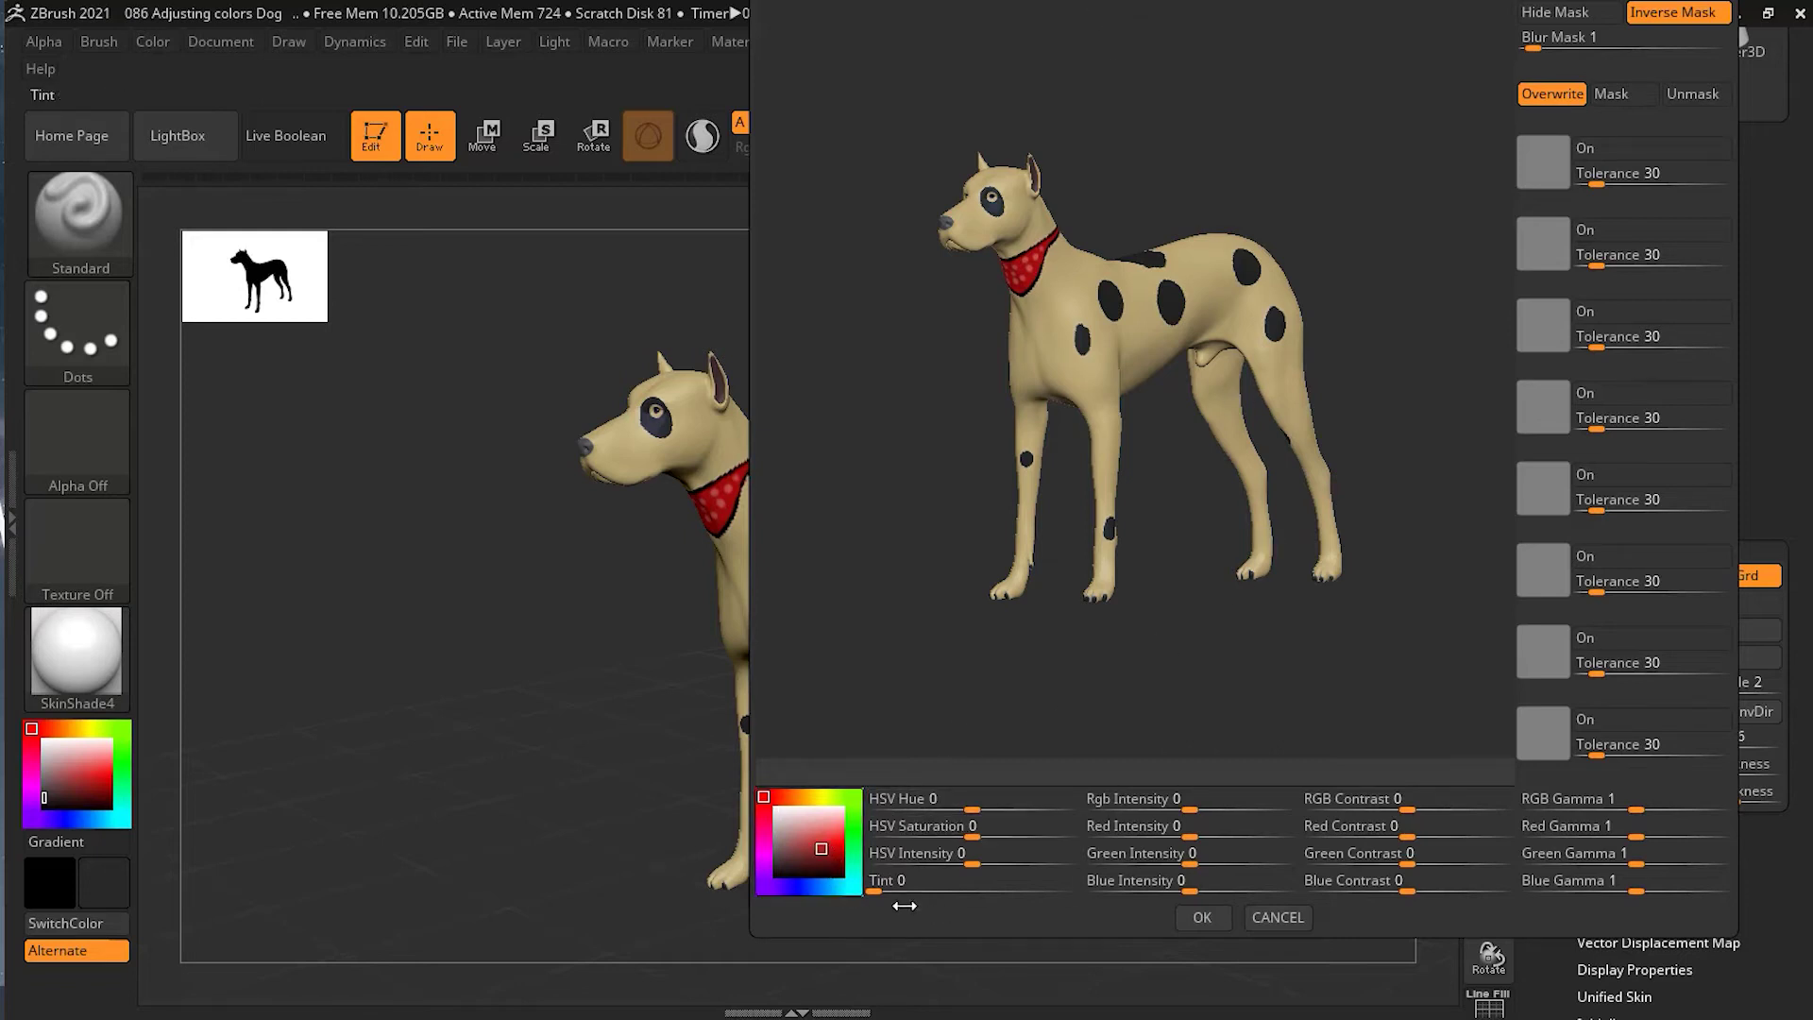
mouse_move(881, 894)
left_mouse_down()
mouse_move(1084, 890)
mouse_move(869, 890)
left_mouse_up()
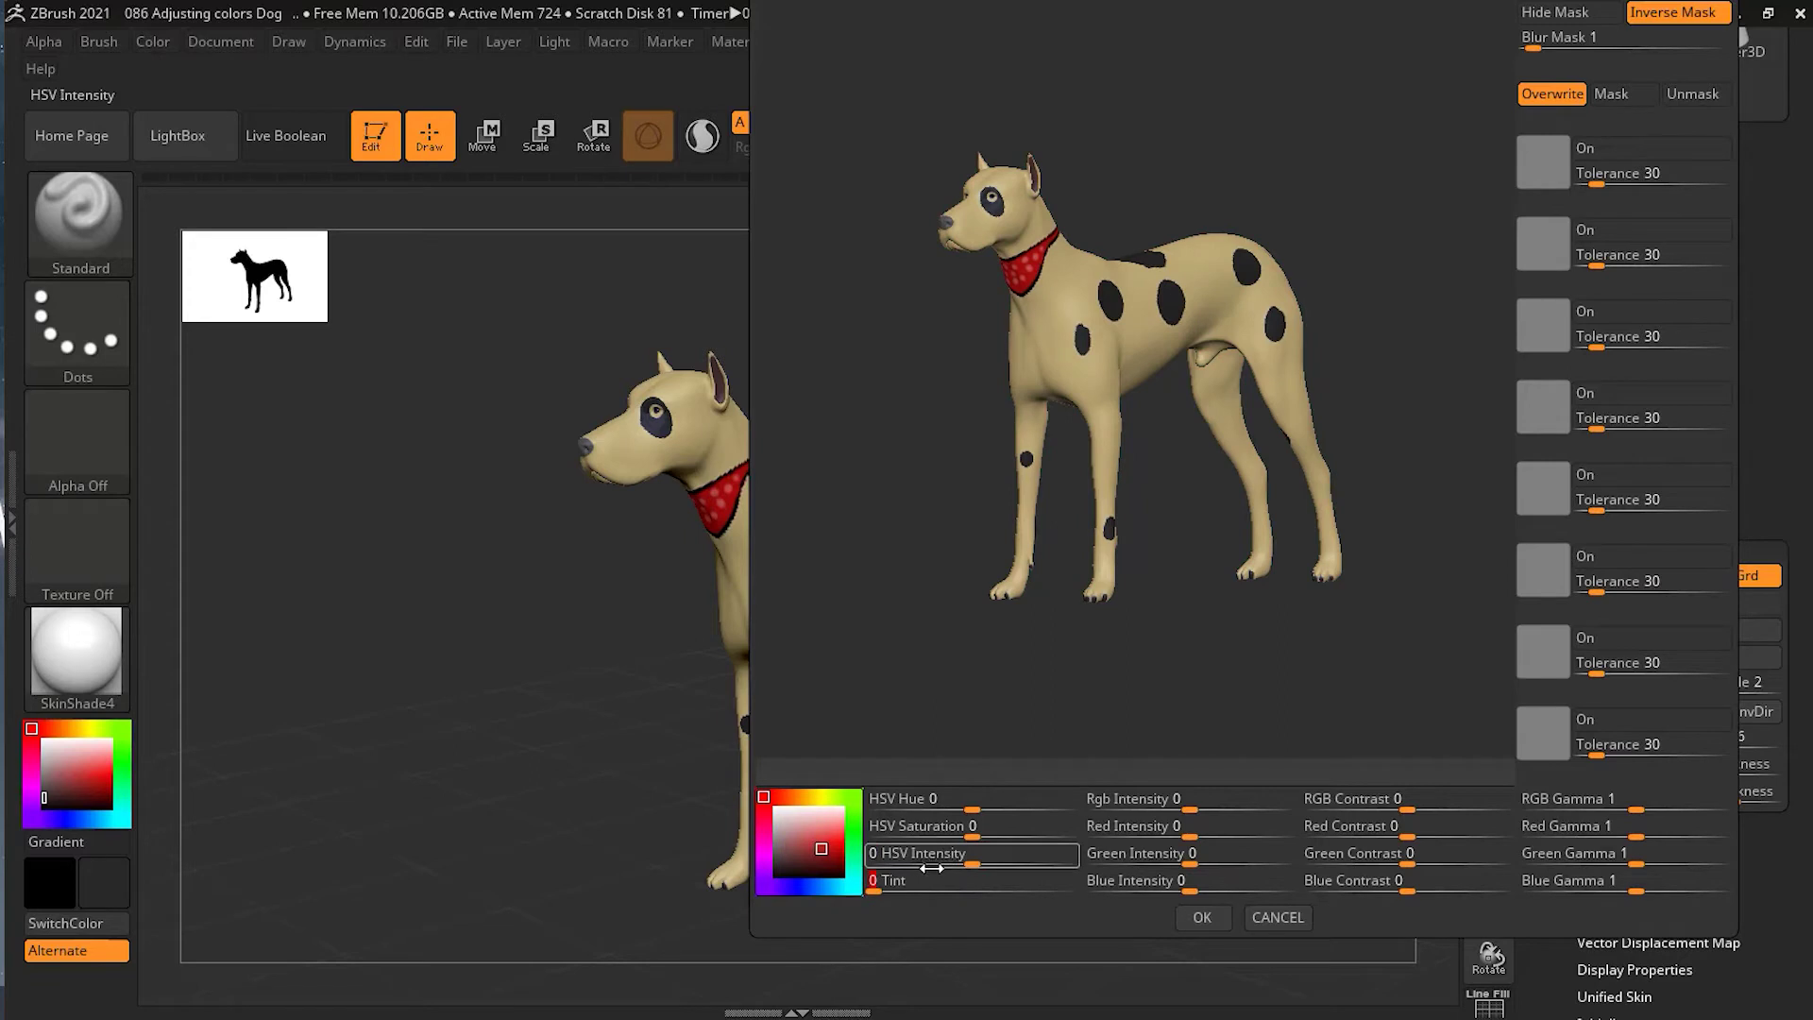
left_click_drag(973, 833, 1084, 847)
left_click(899, 831)
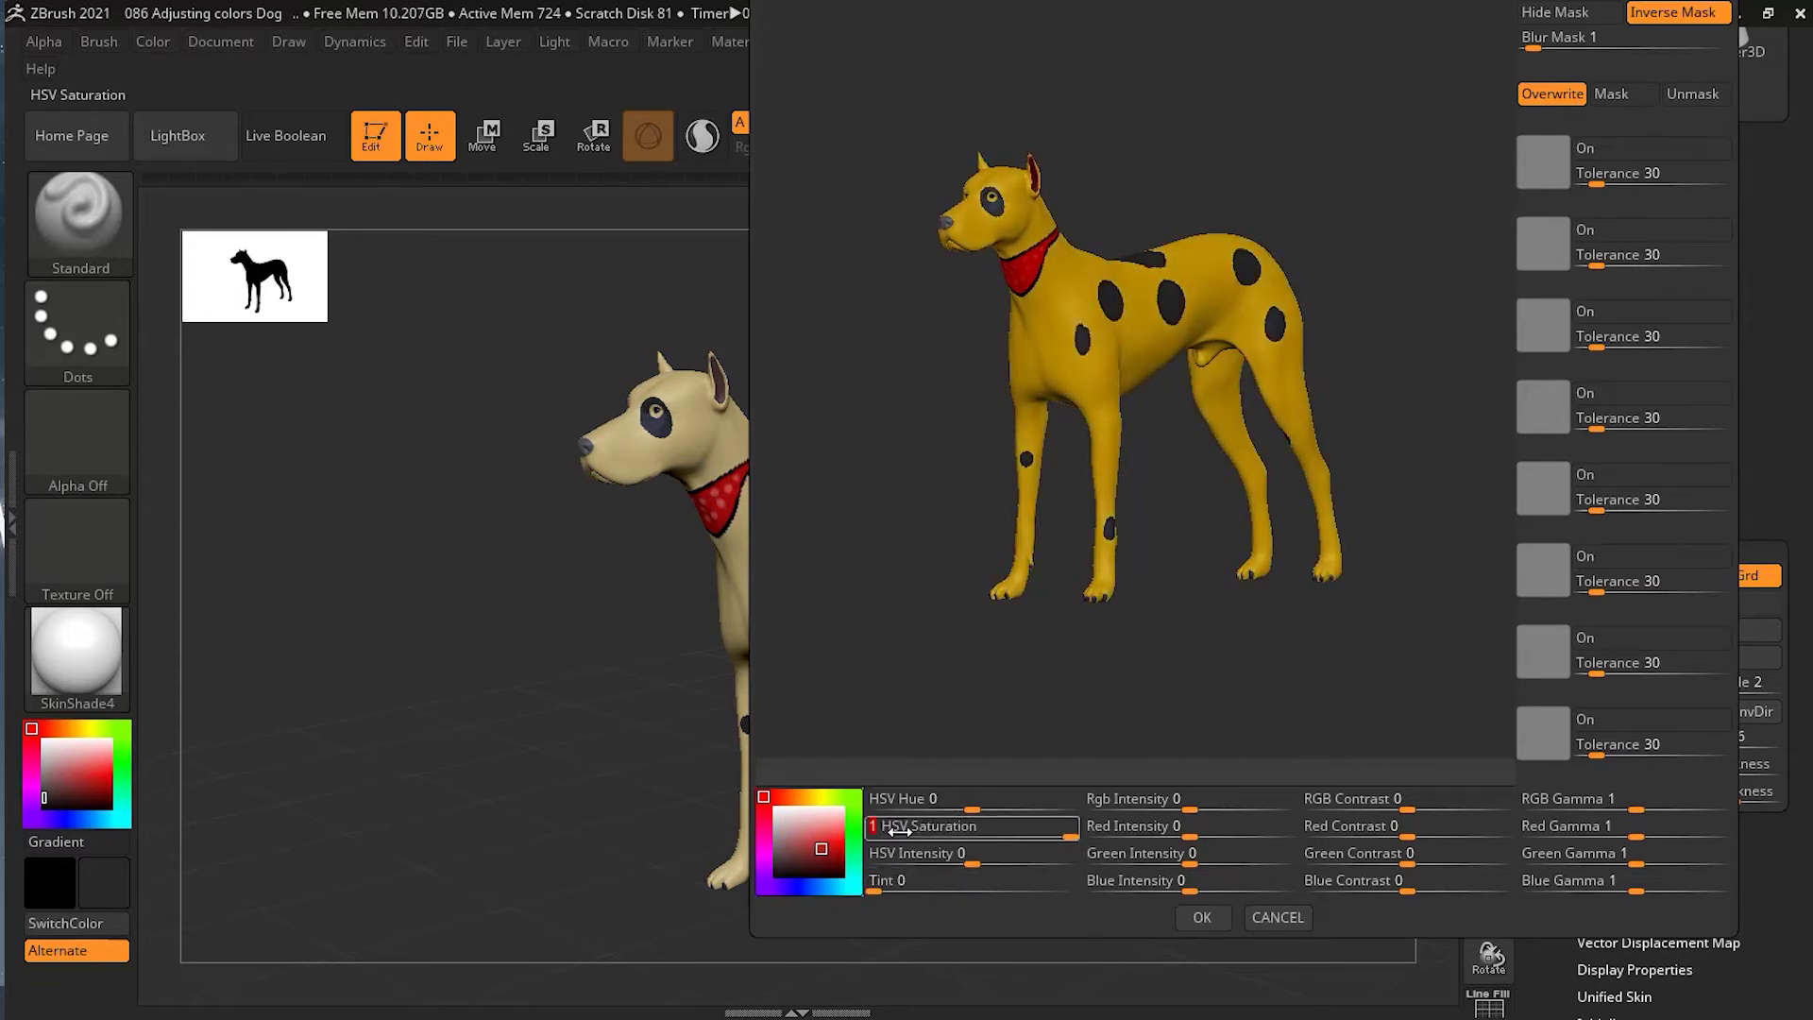
type("0")
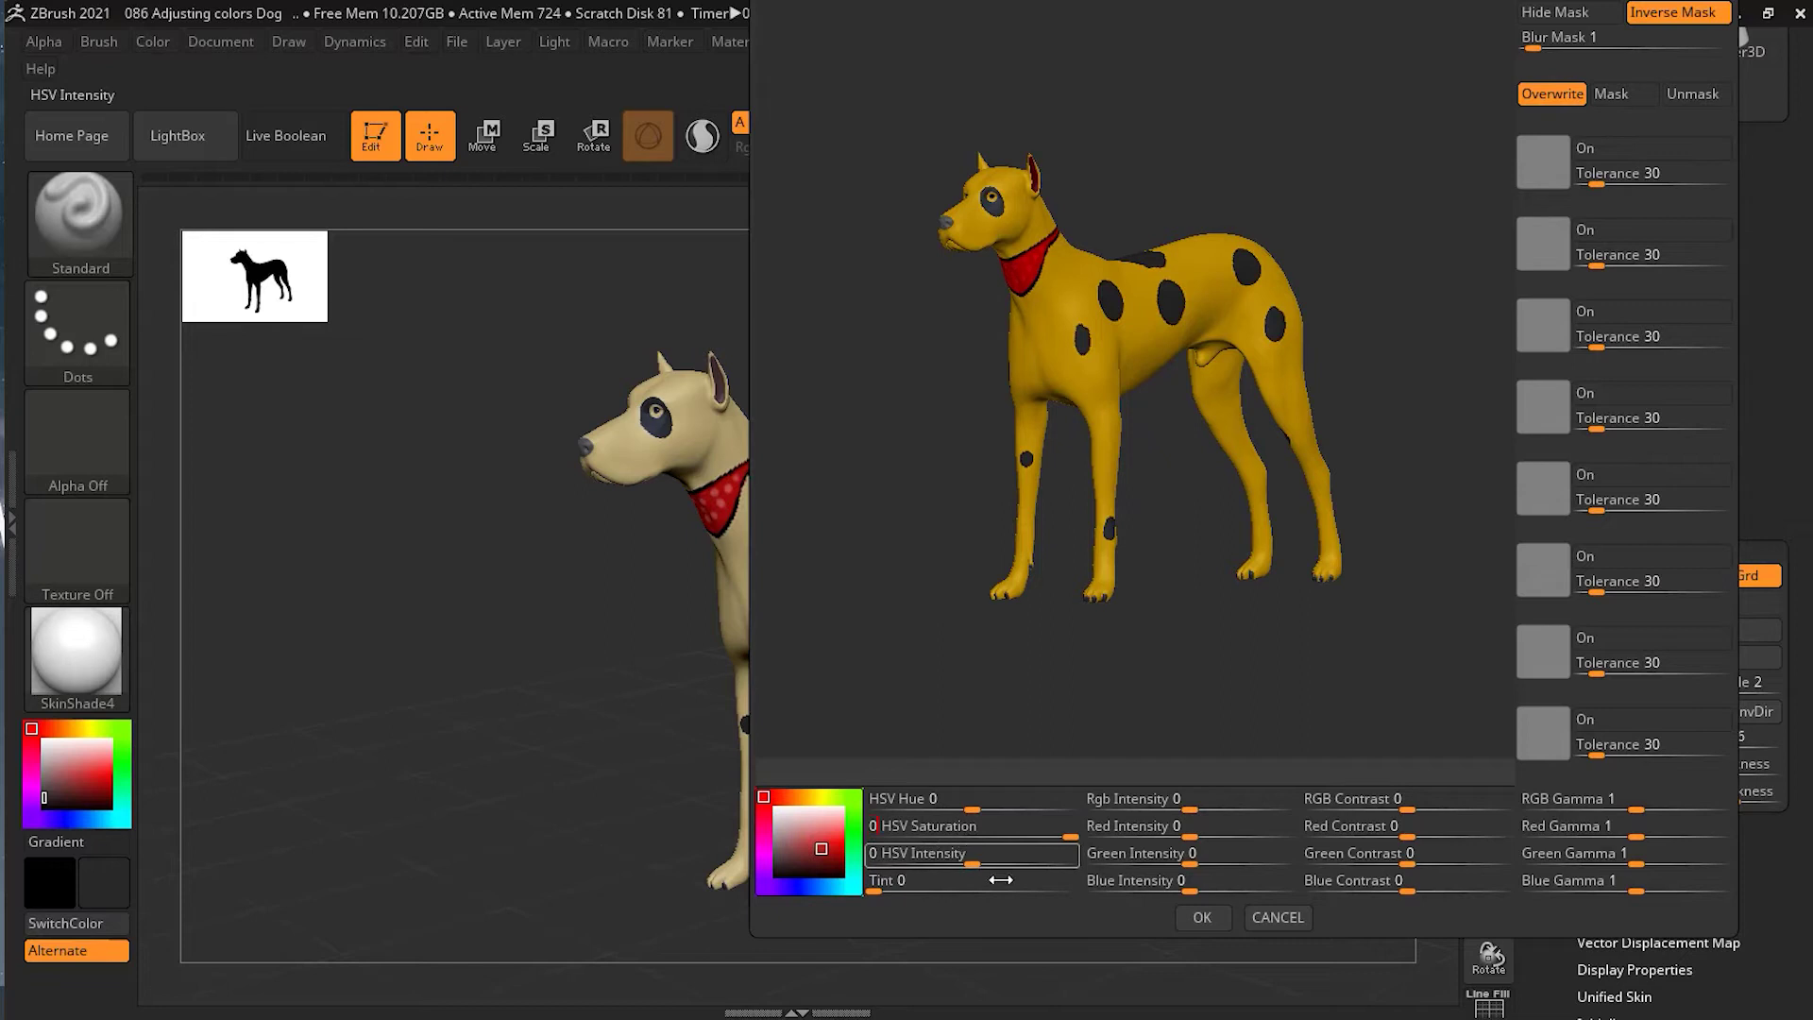
key("Return")
Change HSV Intensity to test brightness, then set it back to 0.
left_click_drag(982, 859, 916, 855)
left_click(916, 846)
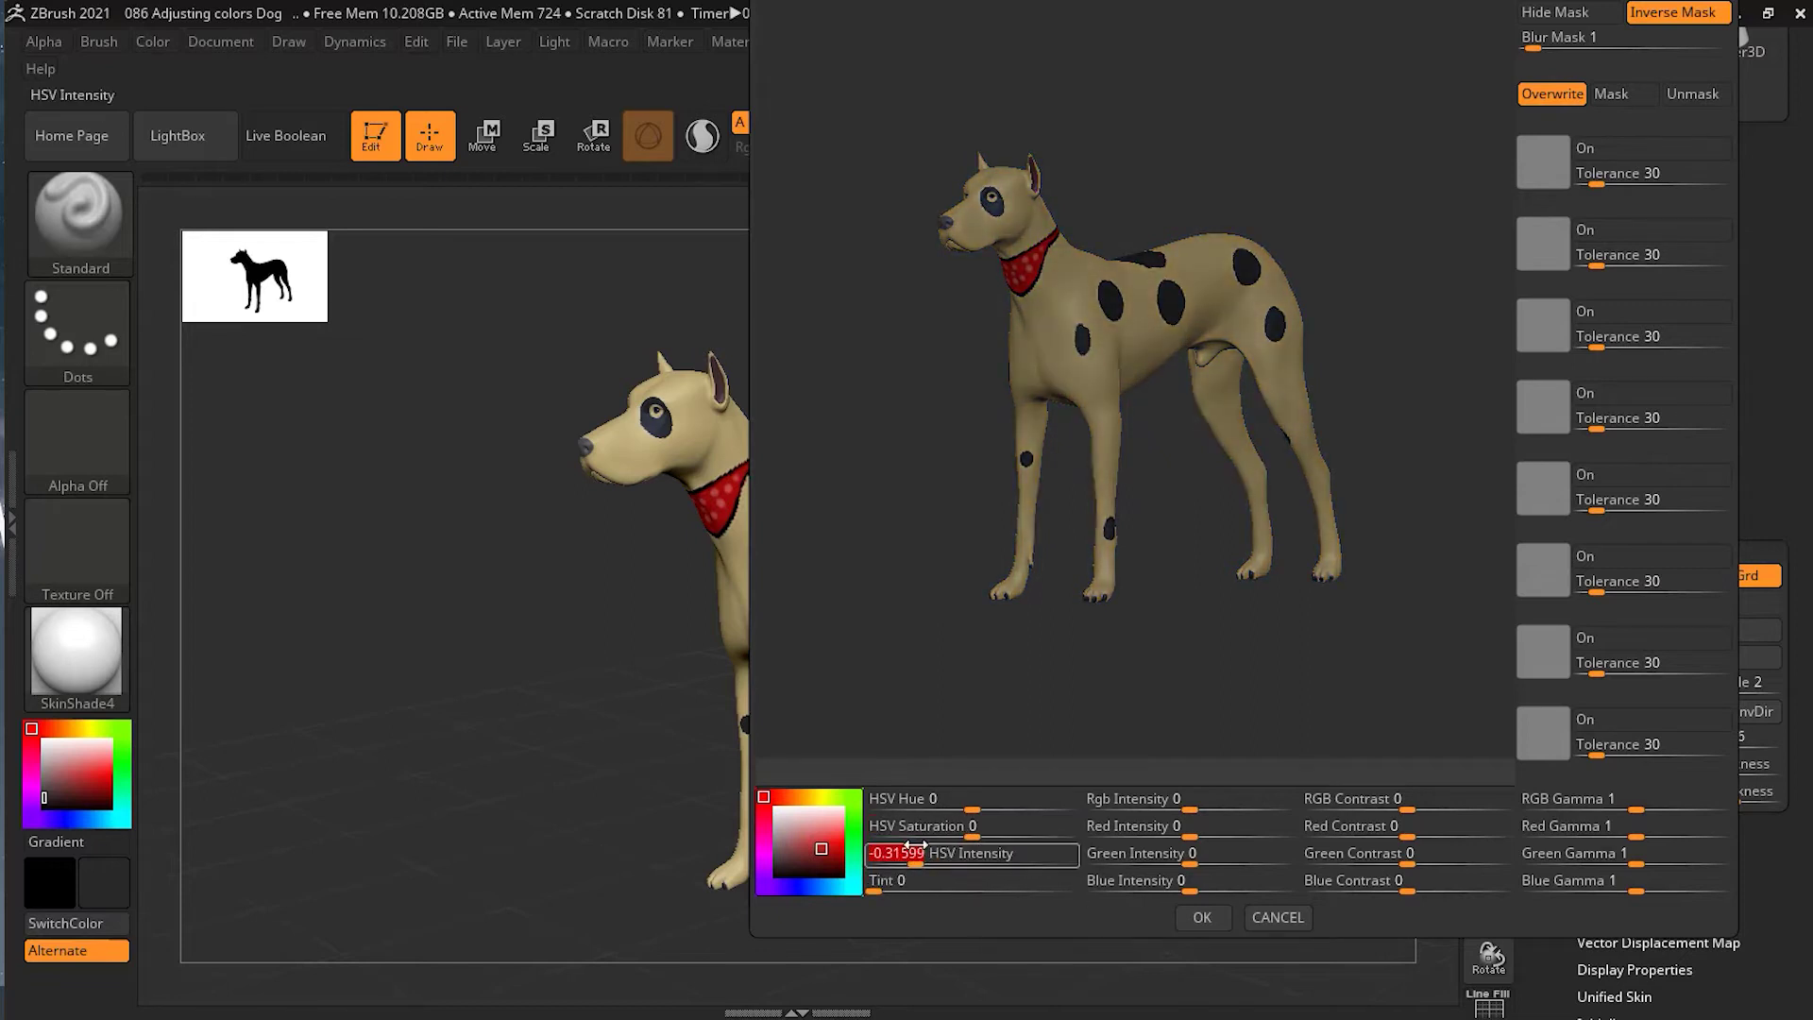
type("0")
key("Return")
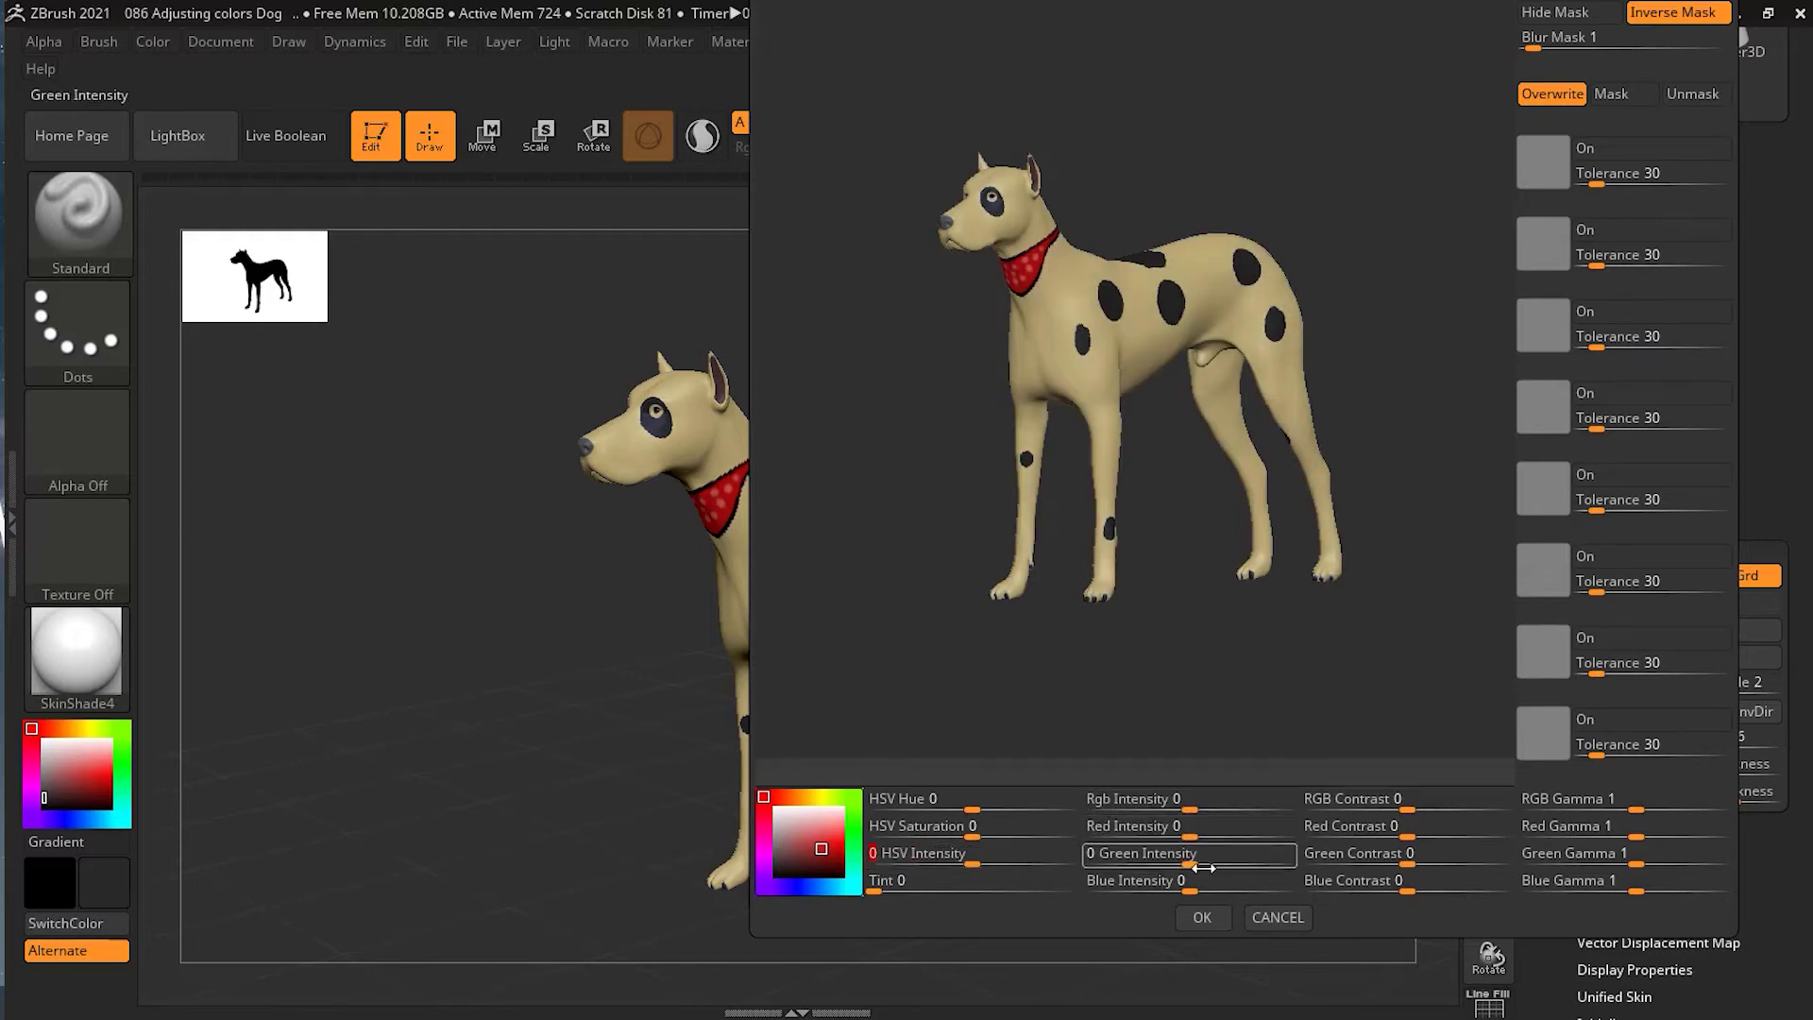
Try an Rgb Intensity change on the dog, then reset Rgb Intensity to 0.
mouse_move(1185, 809)
left_mouse_down()
mouse_move(1218, 812)
mouse_move(1172, 826)
left_mouse_up()
left_click(1180, 803)
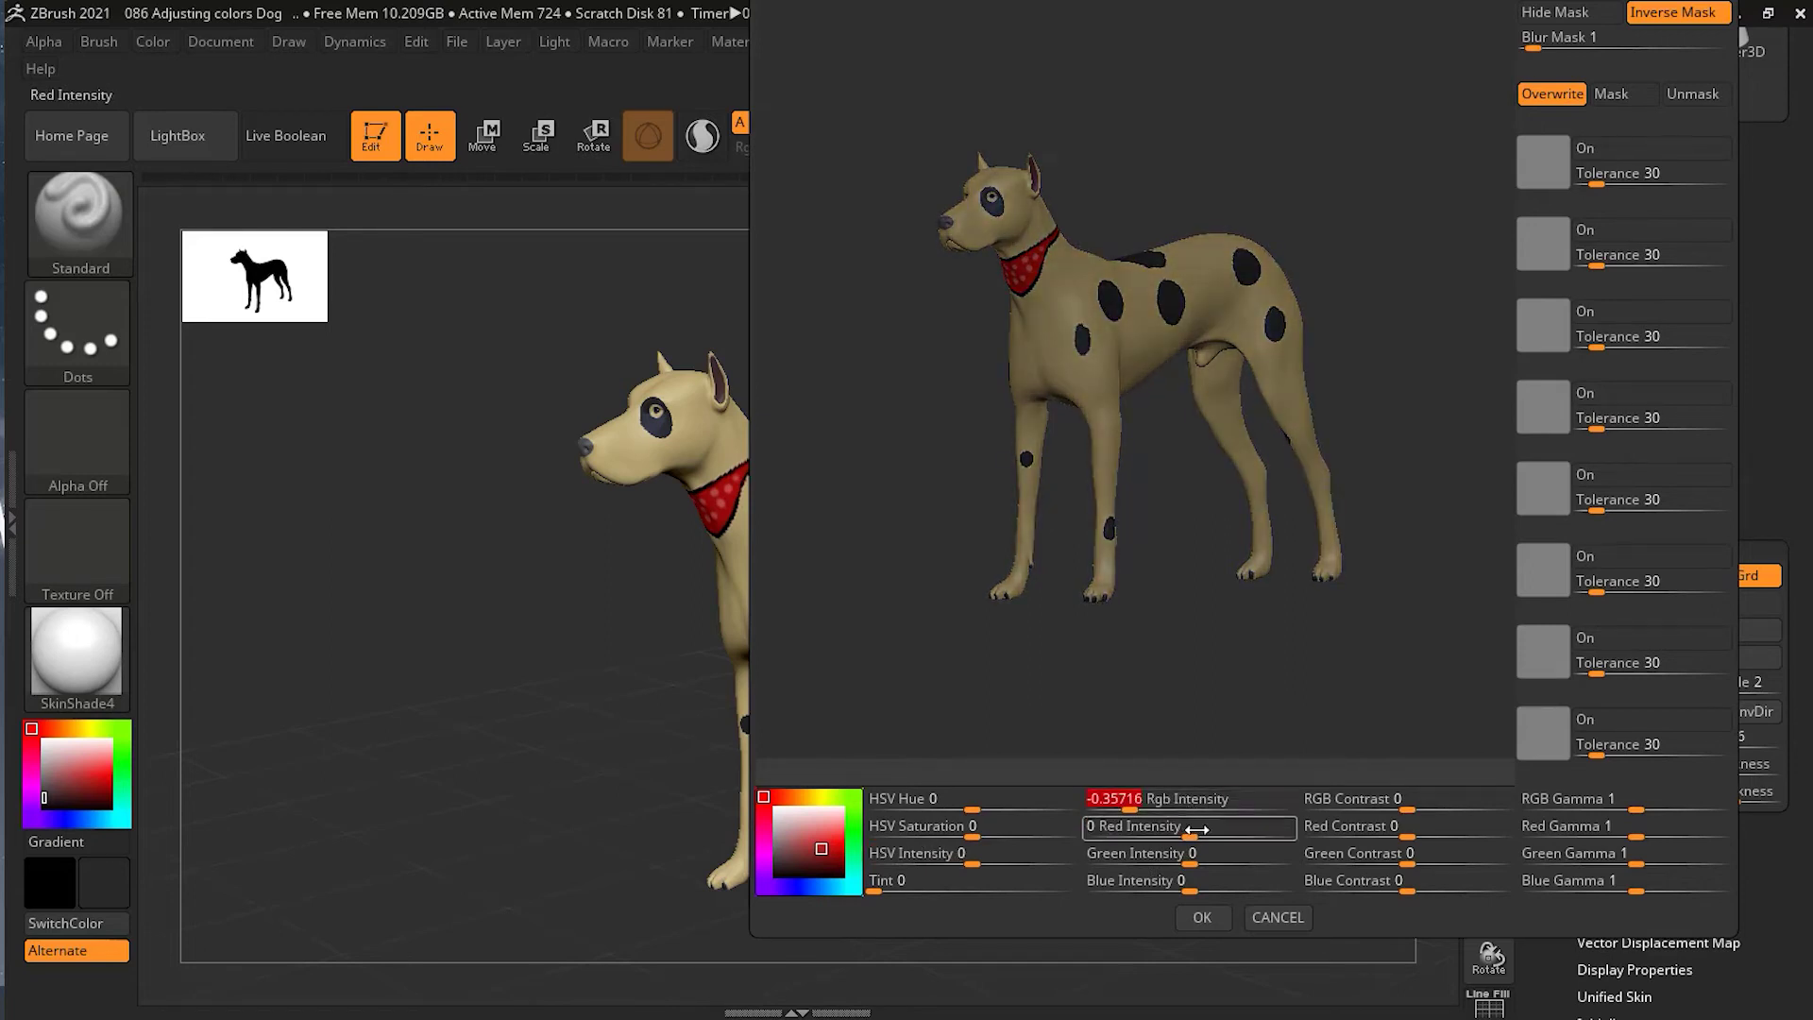
type("0")
key("Return")
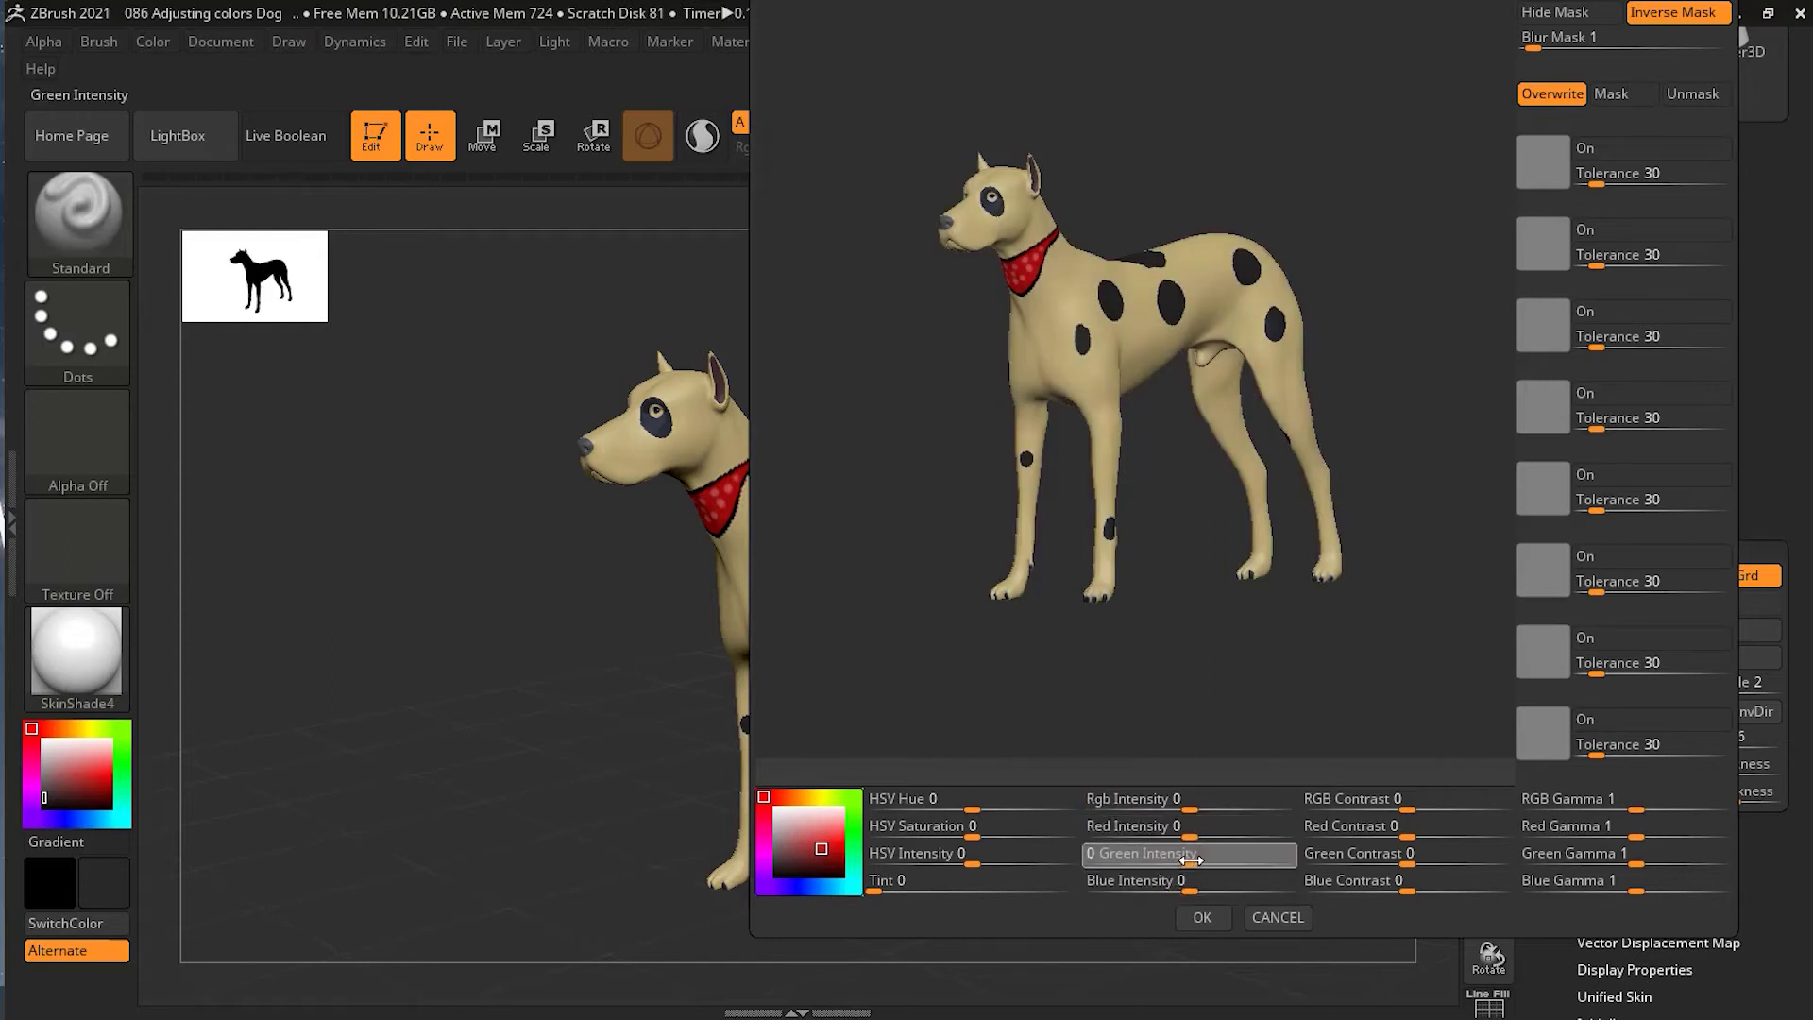
Boost green and red channel intensity, then zero Red, Green and Blue Intensity.
left_click_drag(1192, 862, 1161, 887)
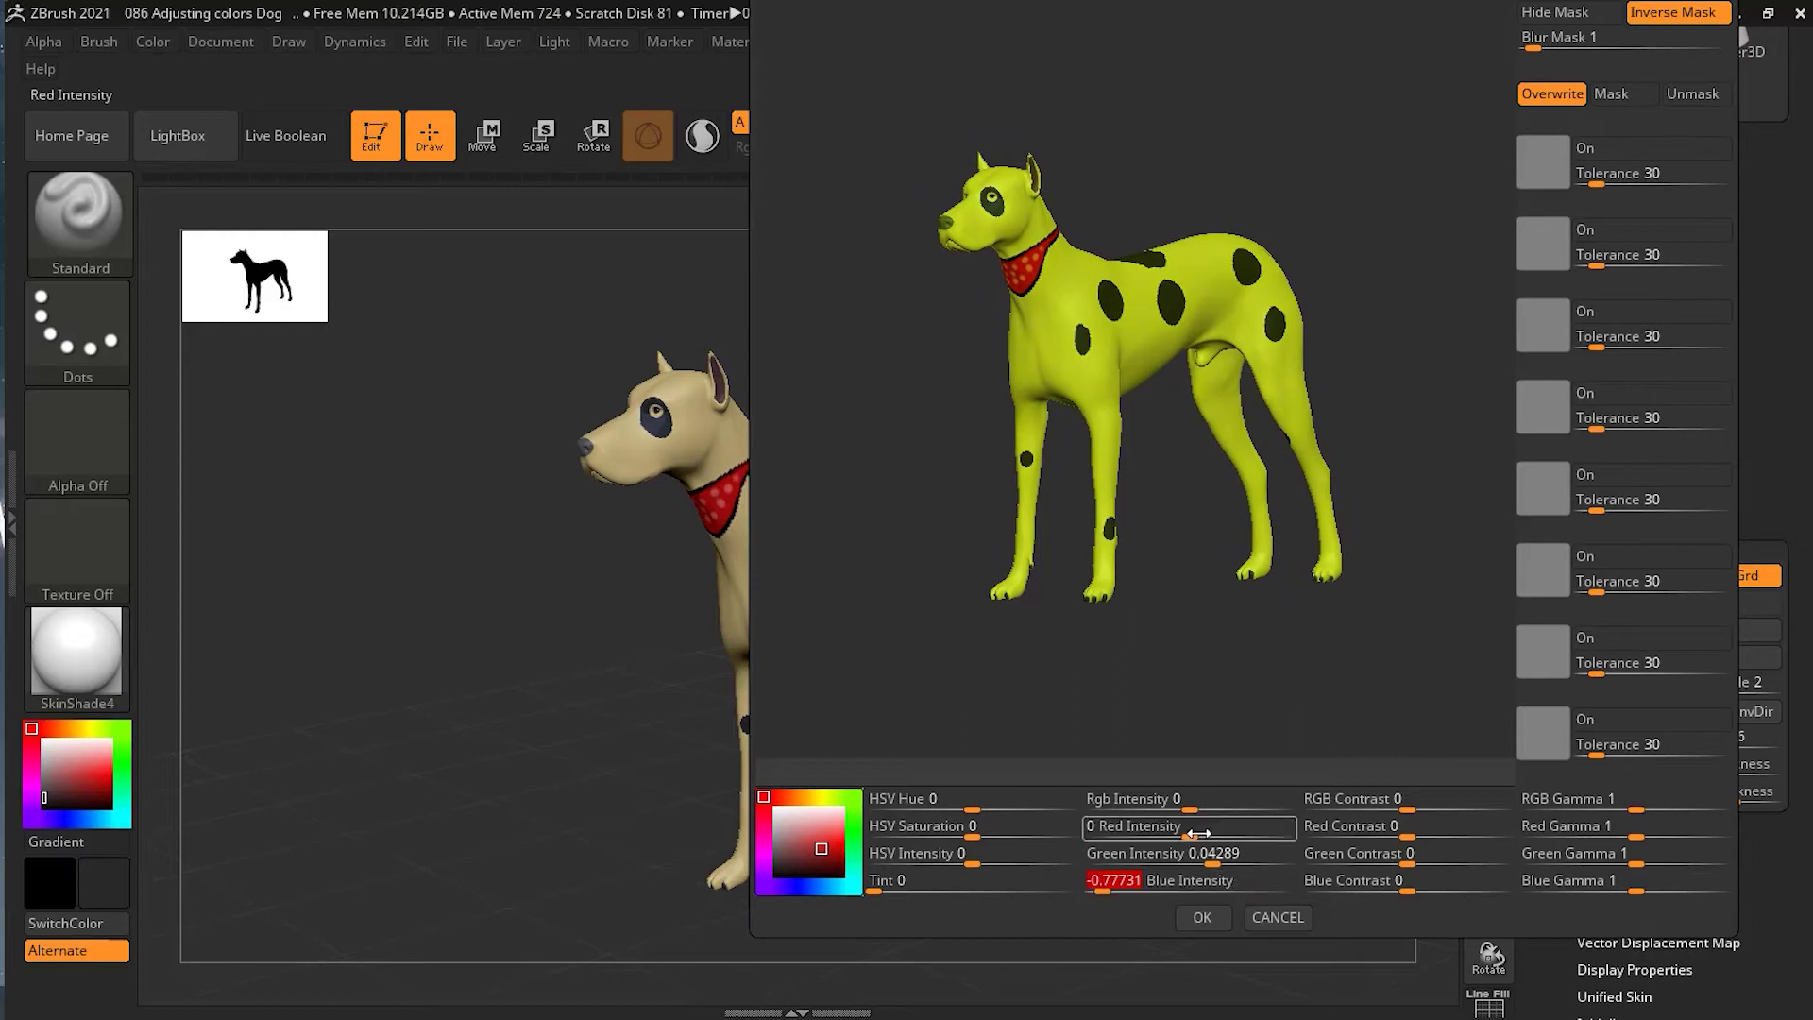
left_click_drag(1225, 838, 1225, 839)
type("0")
key("Tab")
type("0")
key("Tab")
type("0")
key("Tab")
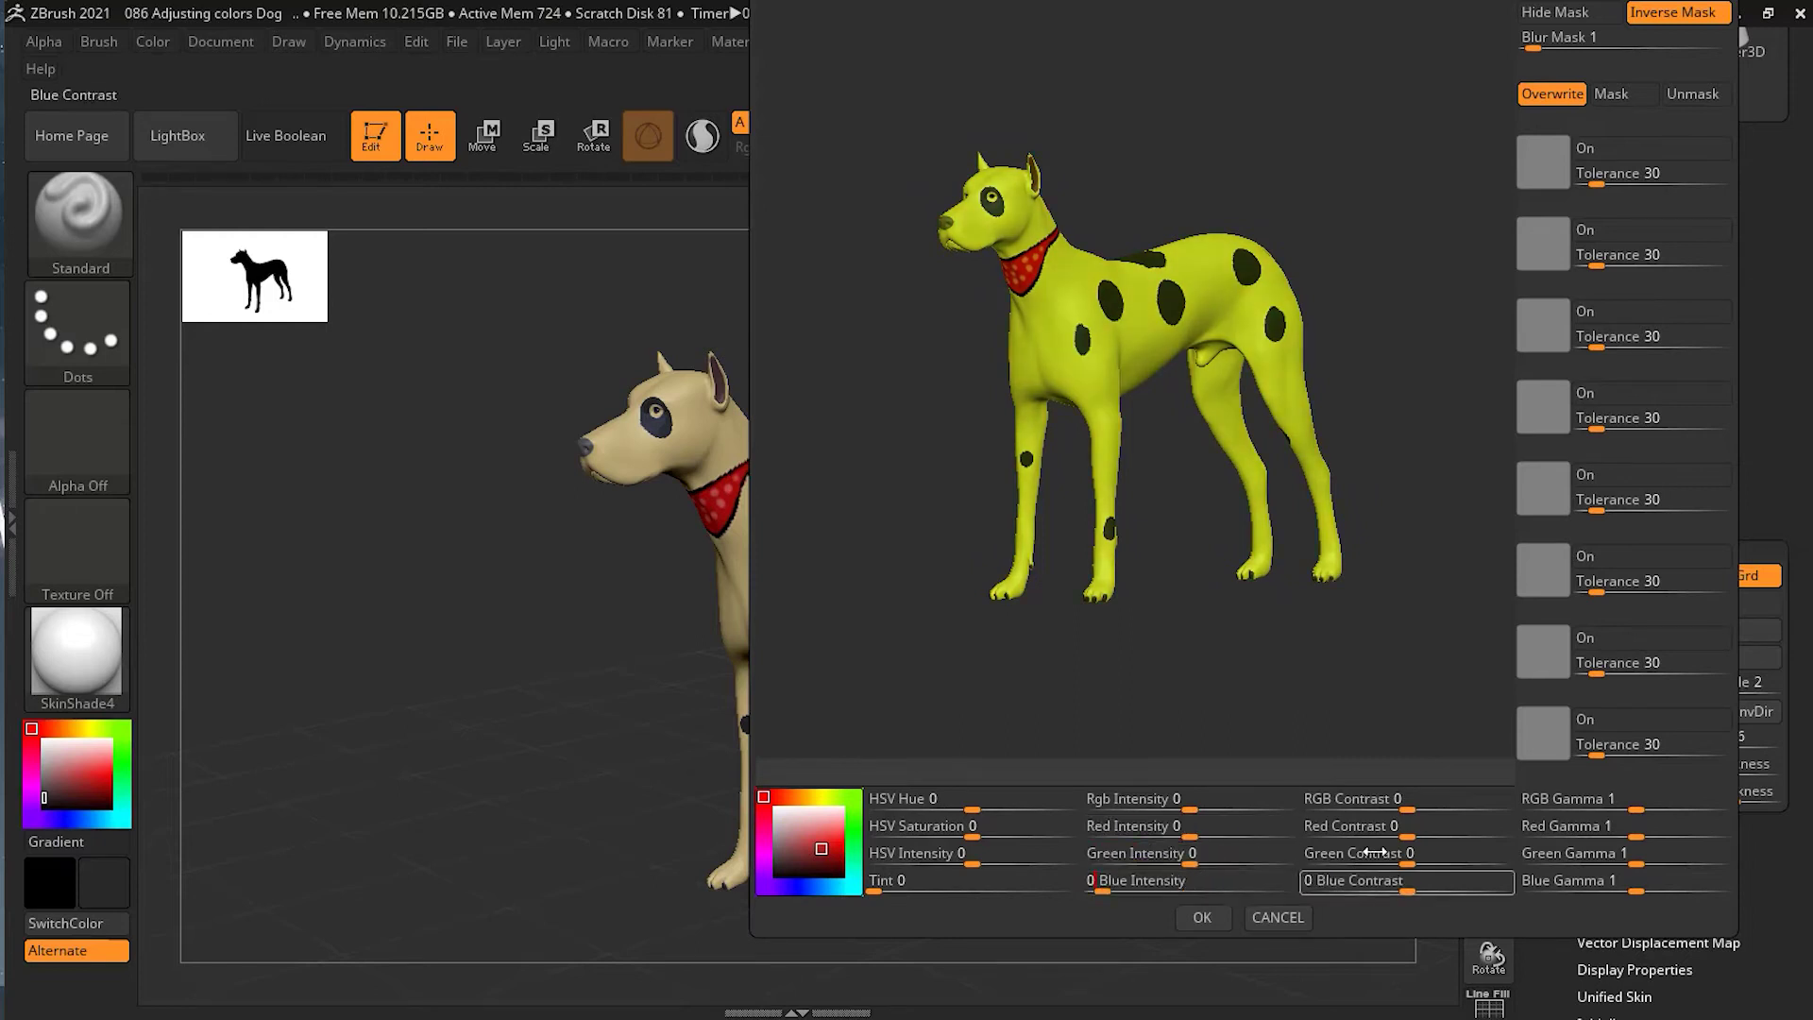
left_click(1420, 799)
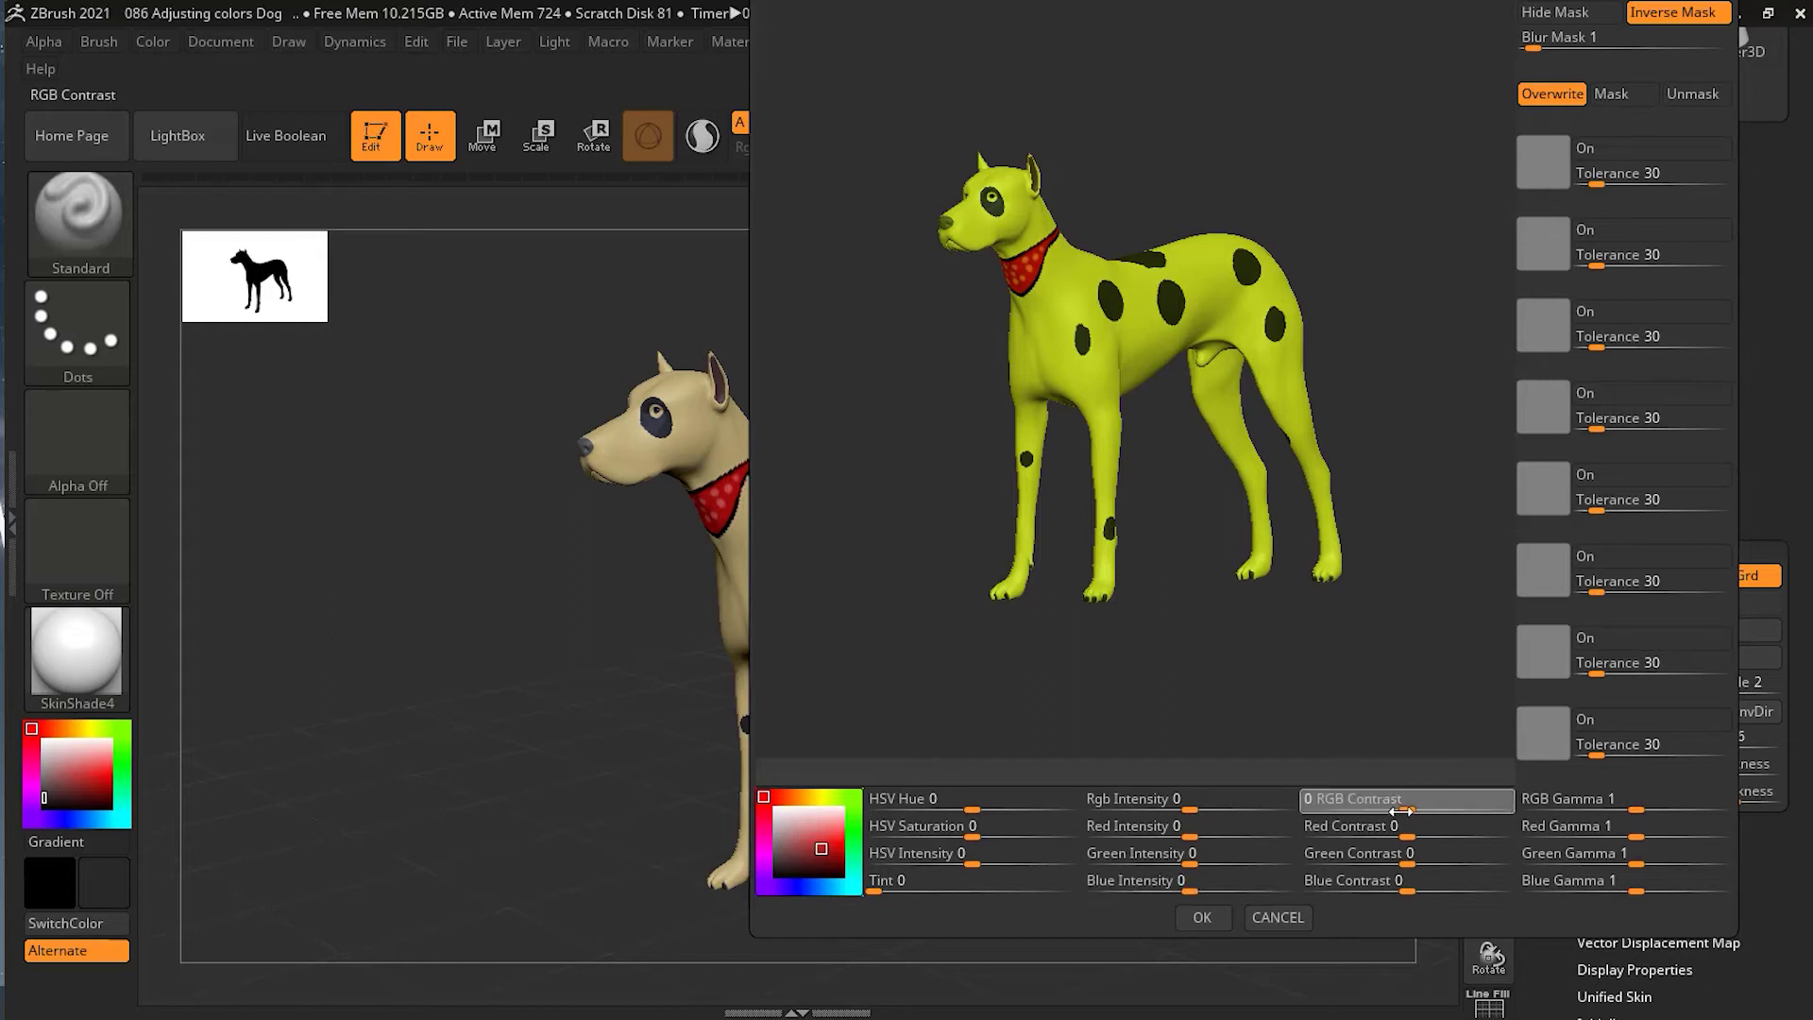
Lower RGB Contrast and reset it to 0, then push Red Contrast to maximum.
left_click_drag(1404, 816, 1457, 831)
left_click(1405, 831)
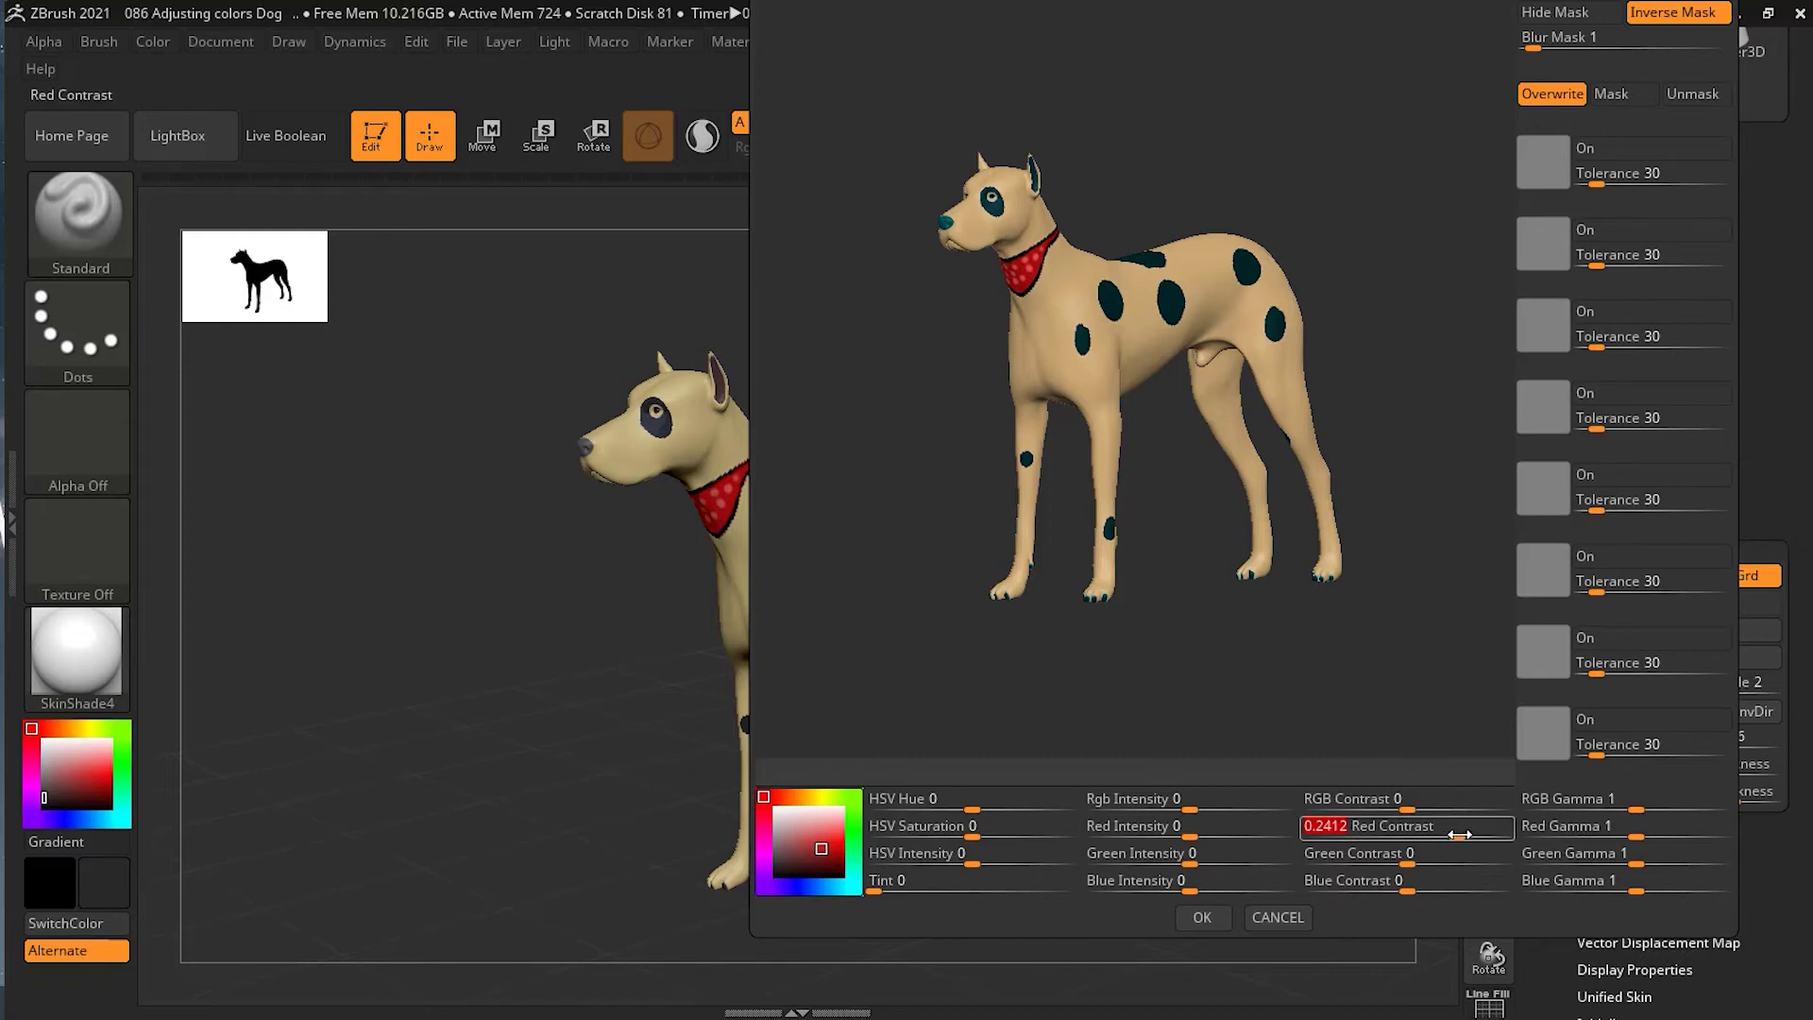
left_click_drag(1459, 834, 1463, 902)
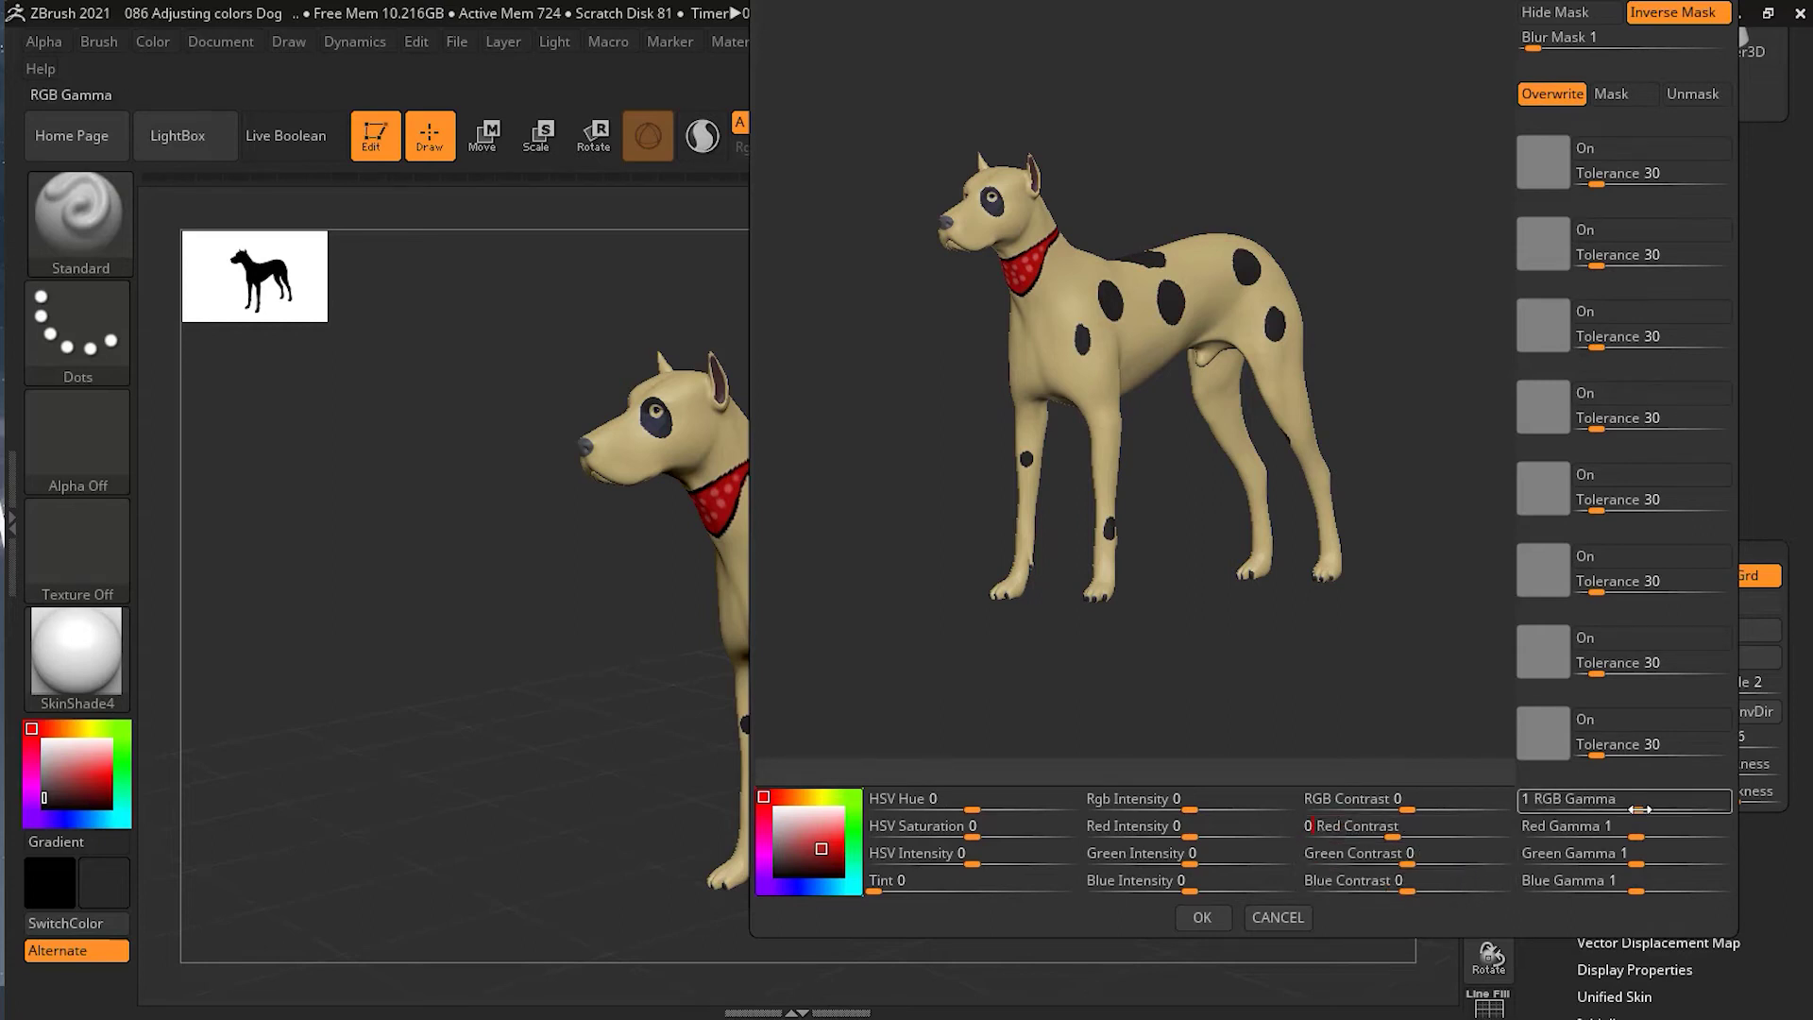
Lower and raise RGB Gamma, try 0.01, then restore RGB Gamma to 1.
left_click_drag(1634, 810, 1590, 803)
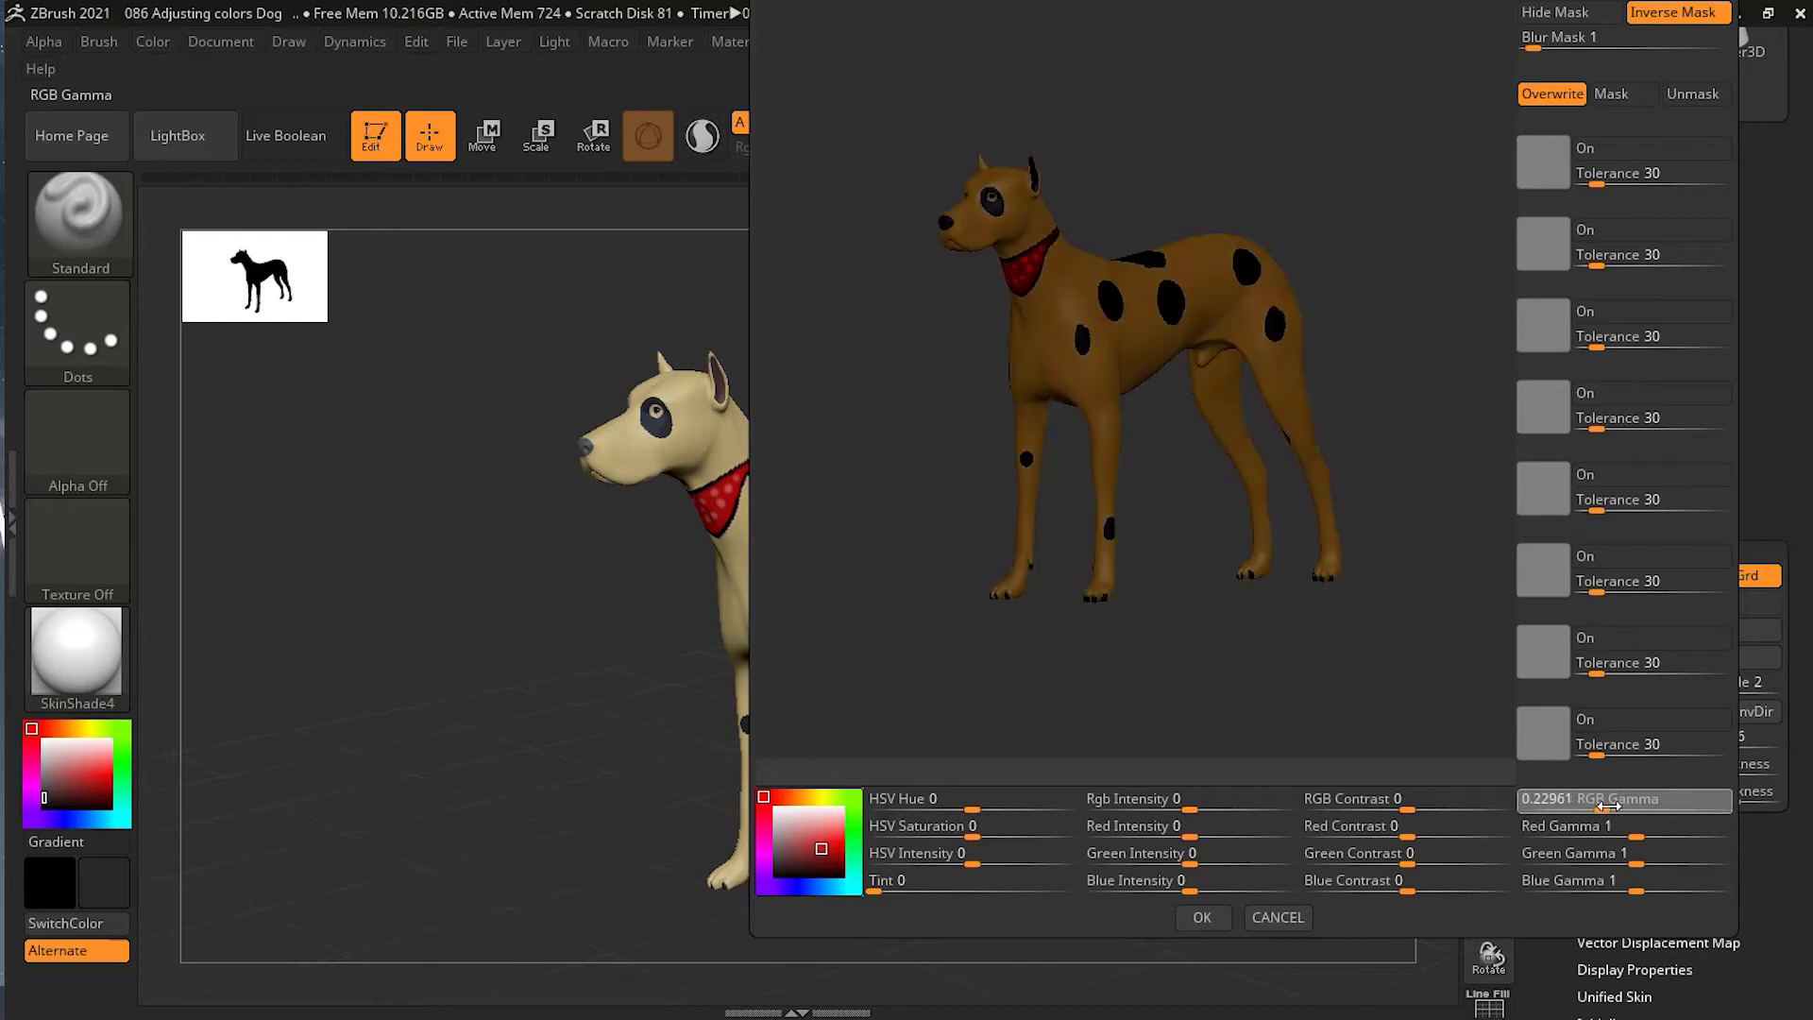
left_click_drag(1606, 806, 1651, 801)
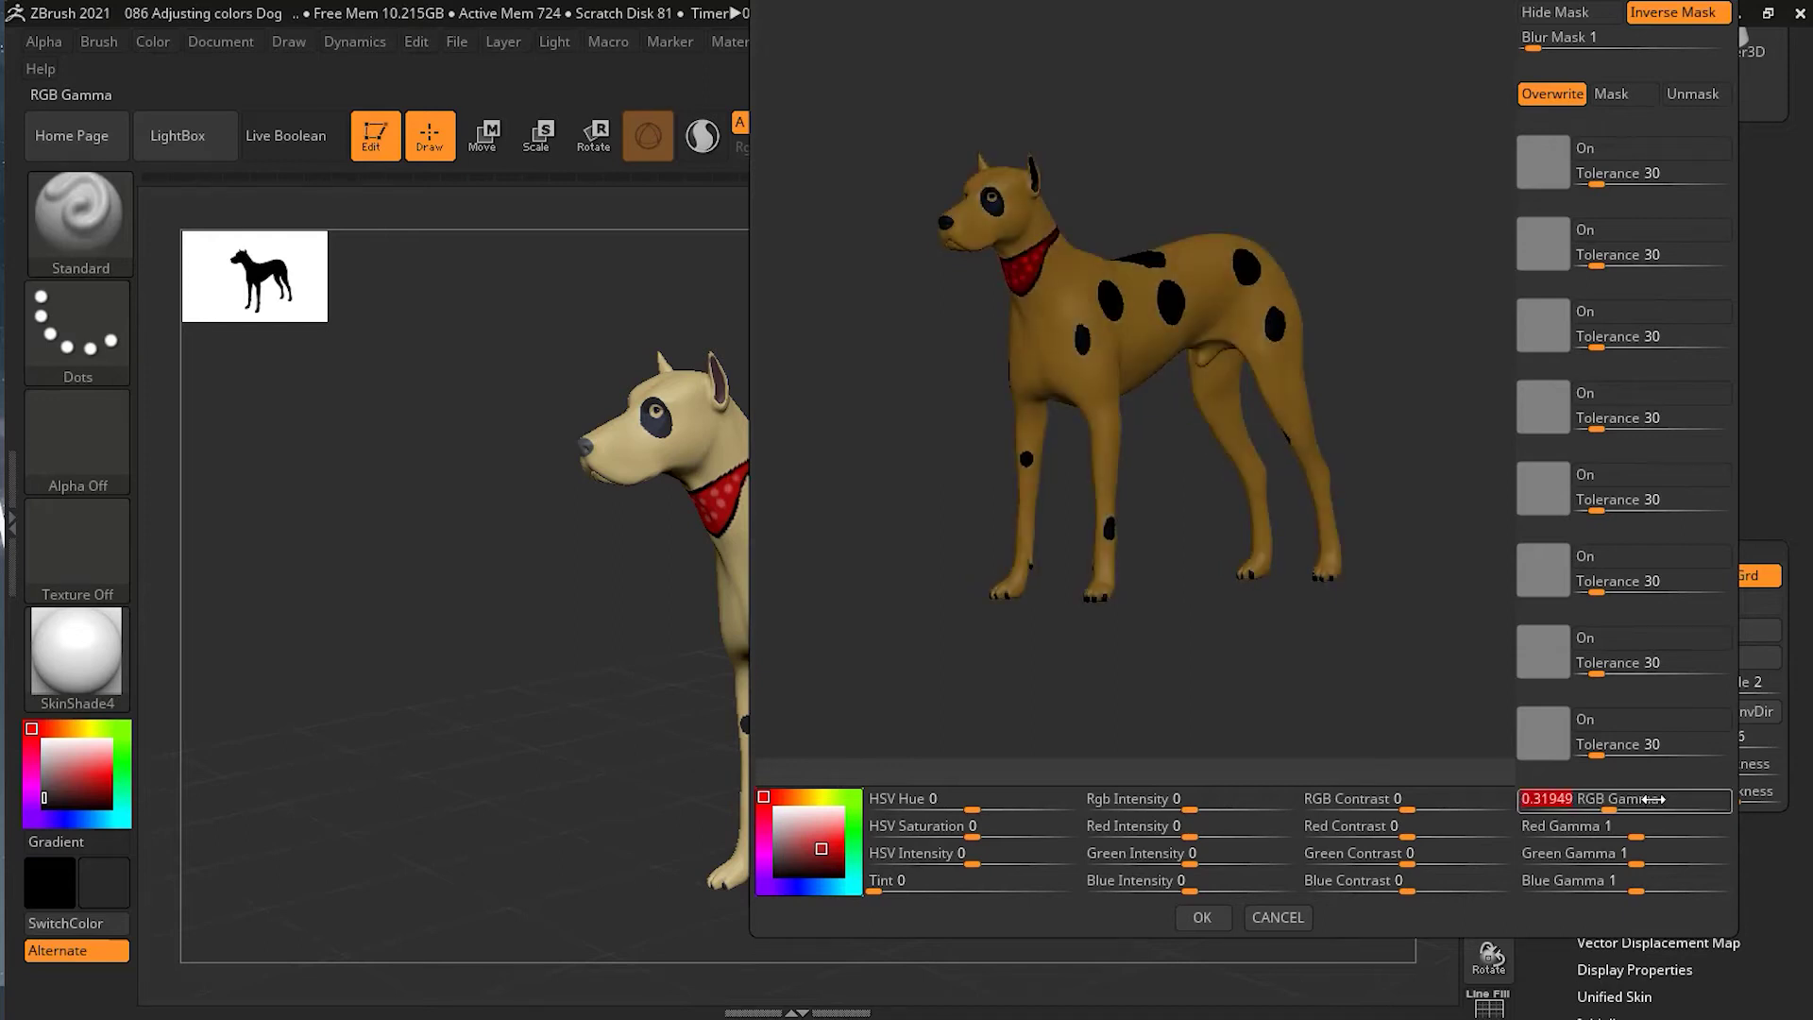
type("0.01")
key("Return")
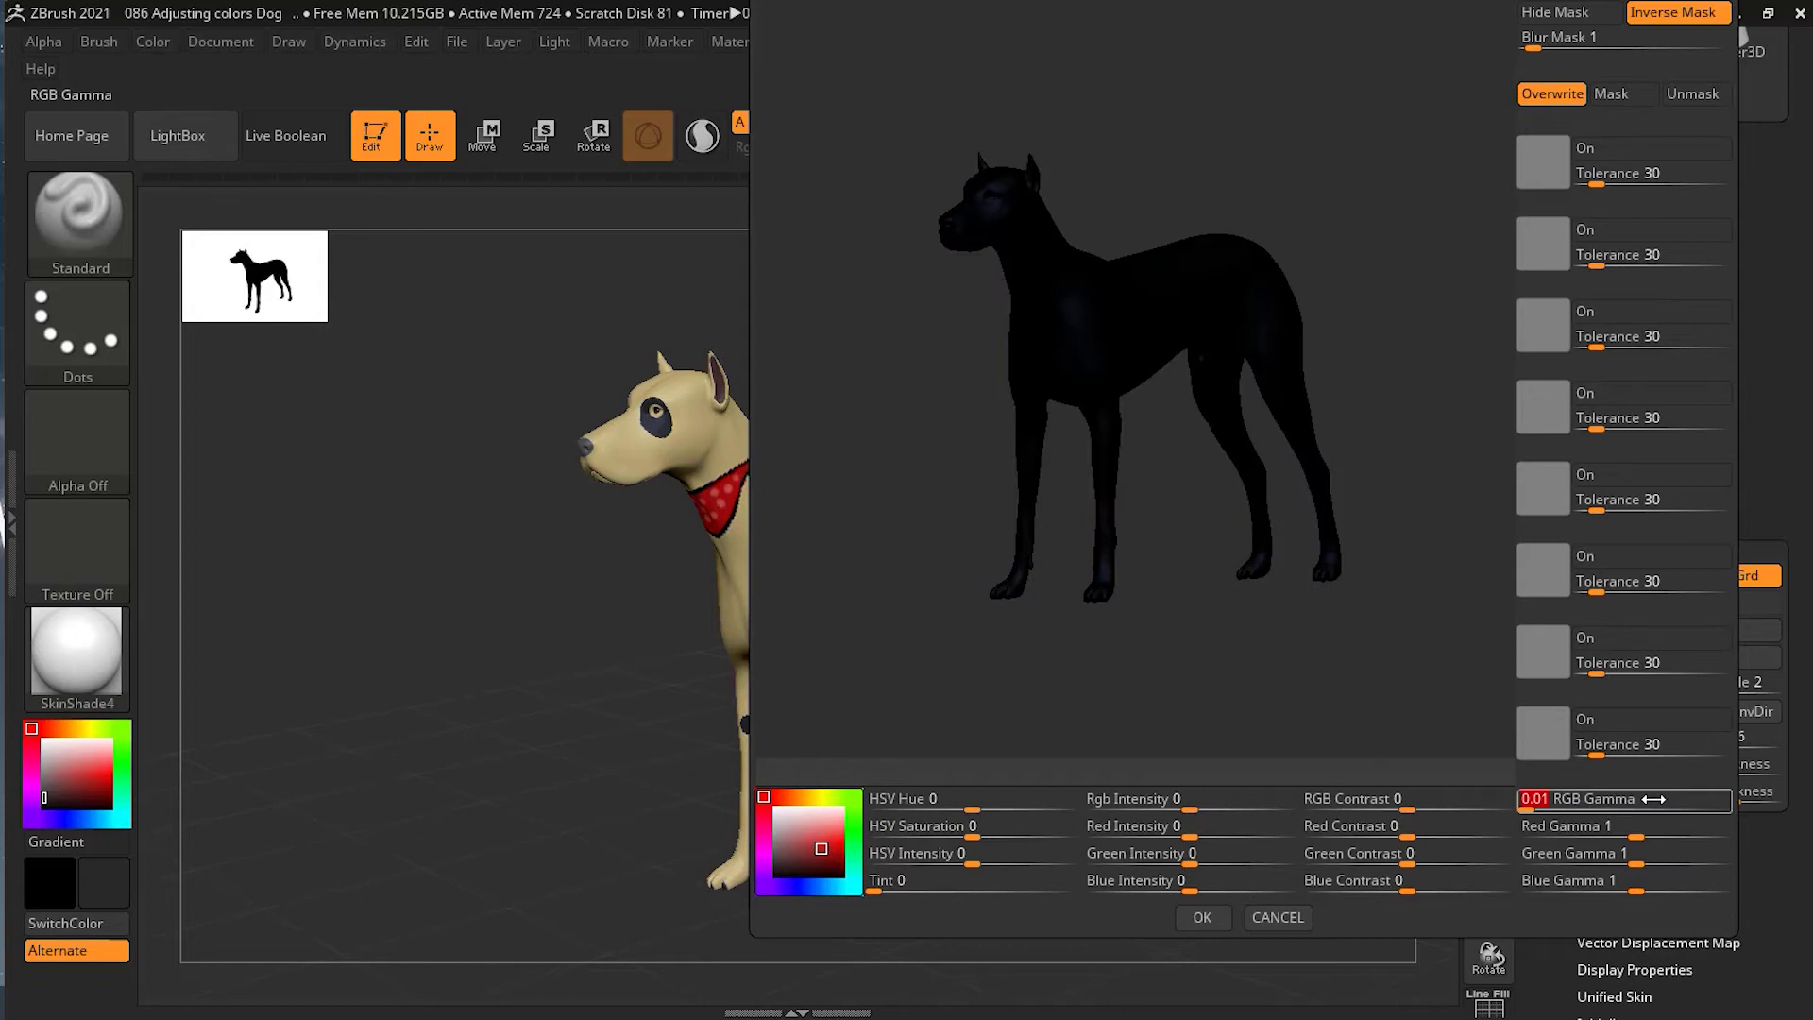
type("1")
key("Return")
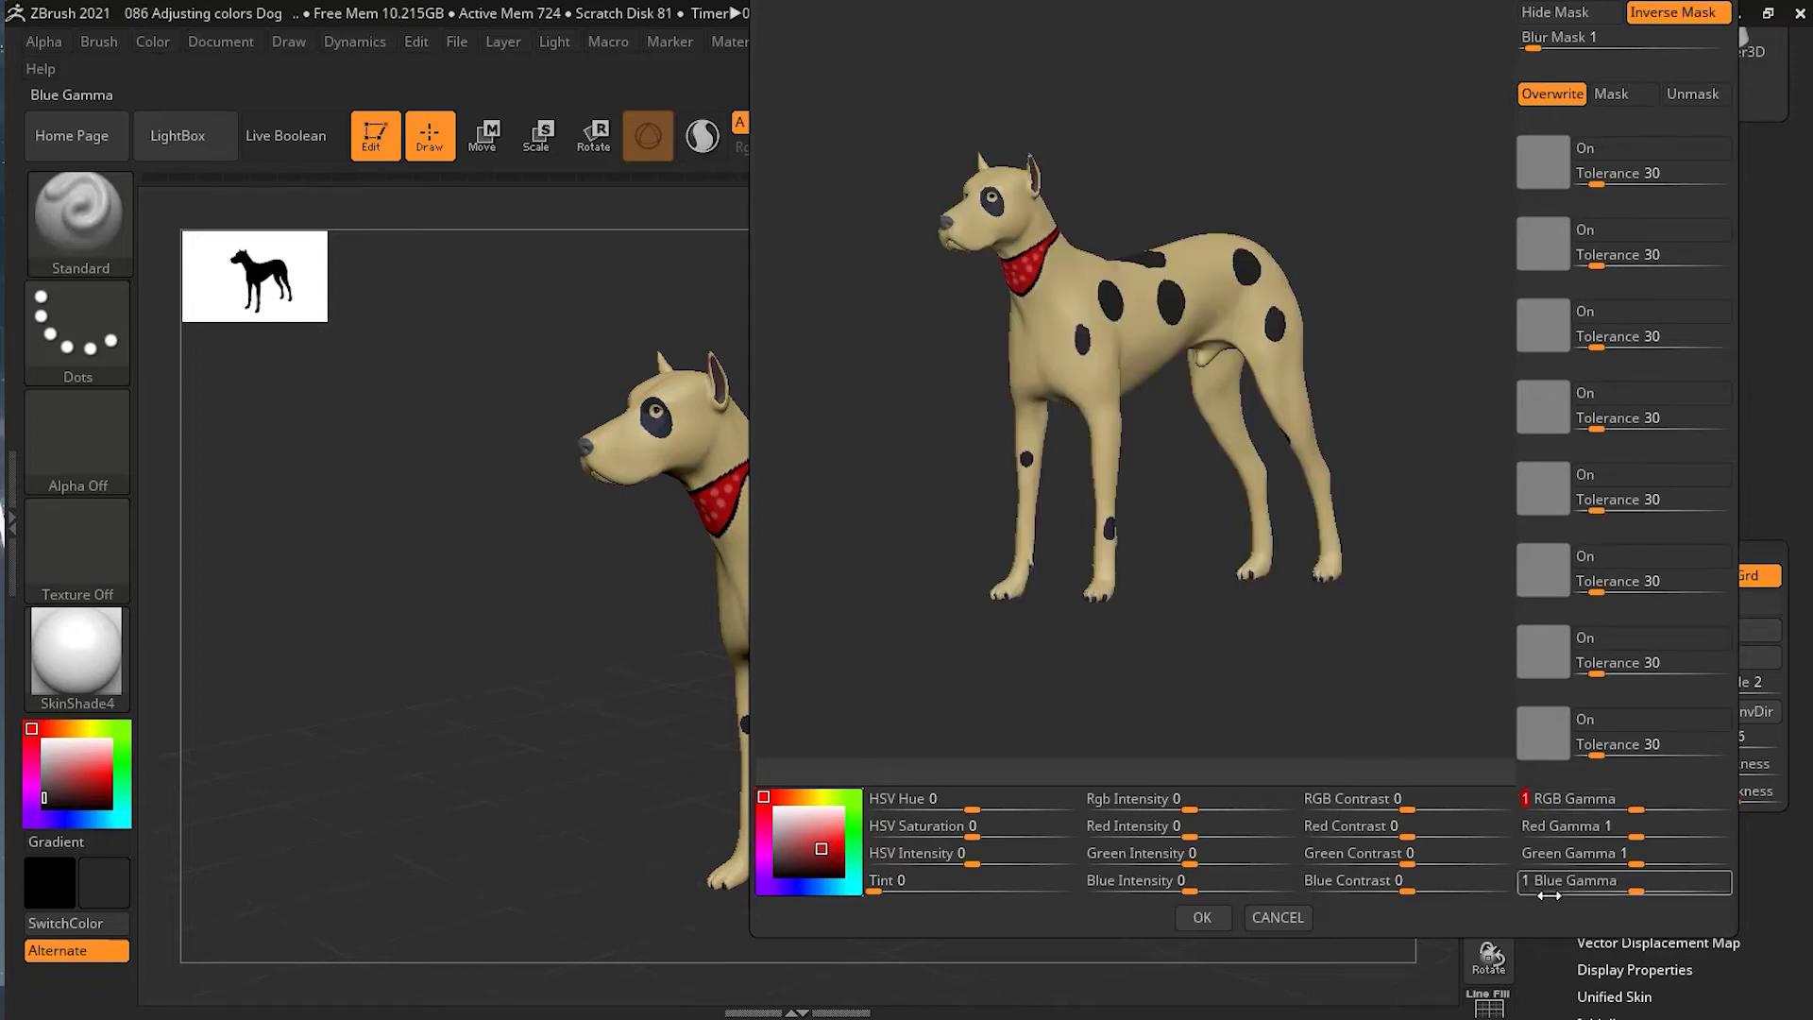
Change Green Gamma on the dog, then restore it to 1.
mouse_move(1626, 843)
left_mouse_down()
mouse_move(1572, 852)
mouse_move(1689, 850)
mouse_move(1606, 853)
left_mouse_up()
type("1")
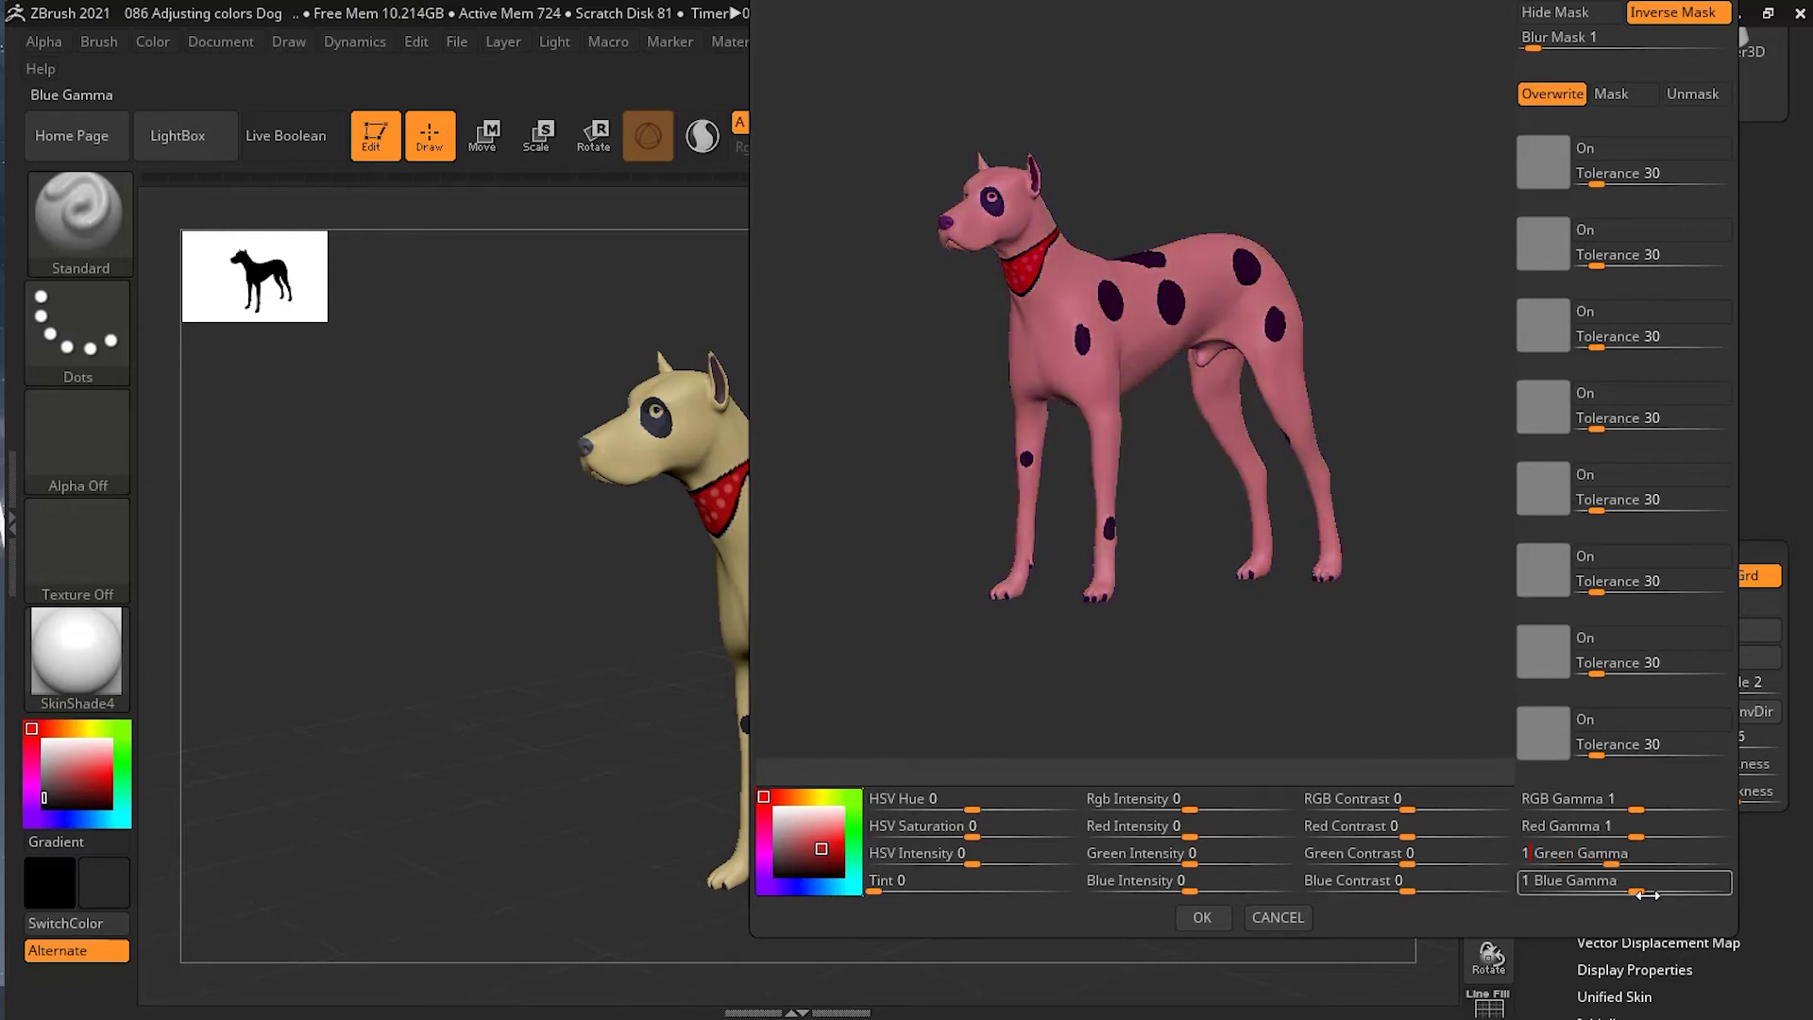
key("Return")
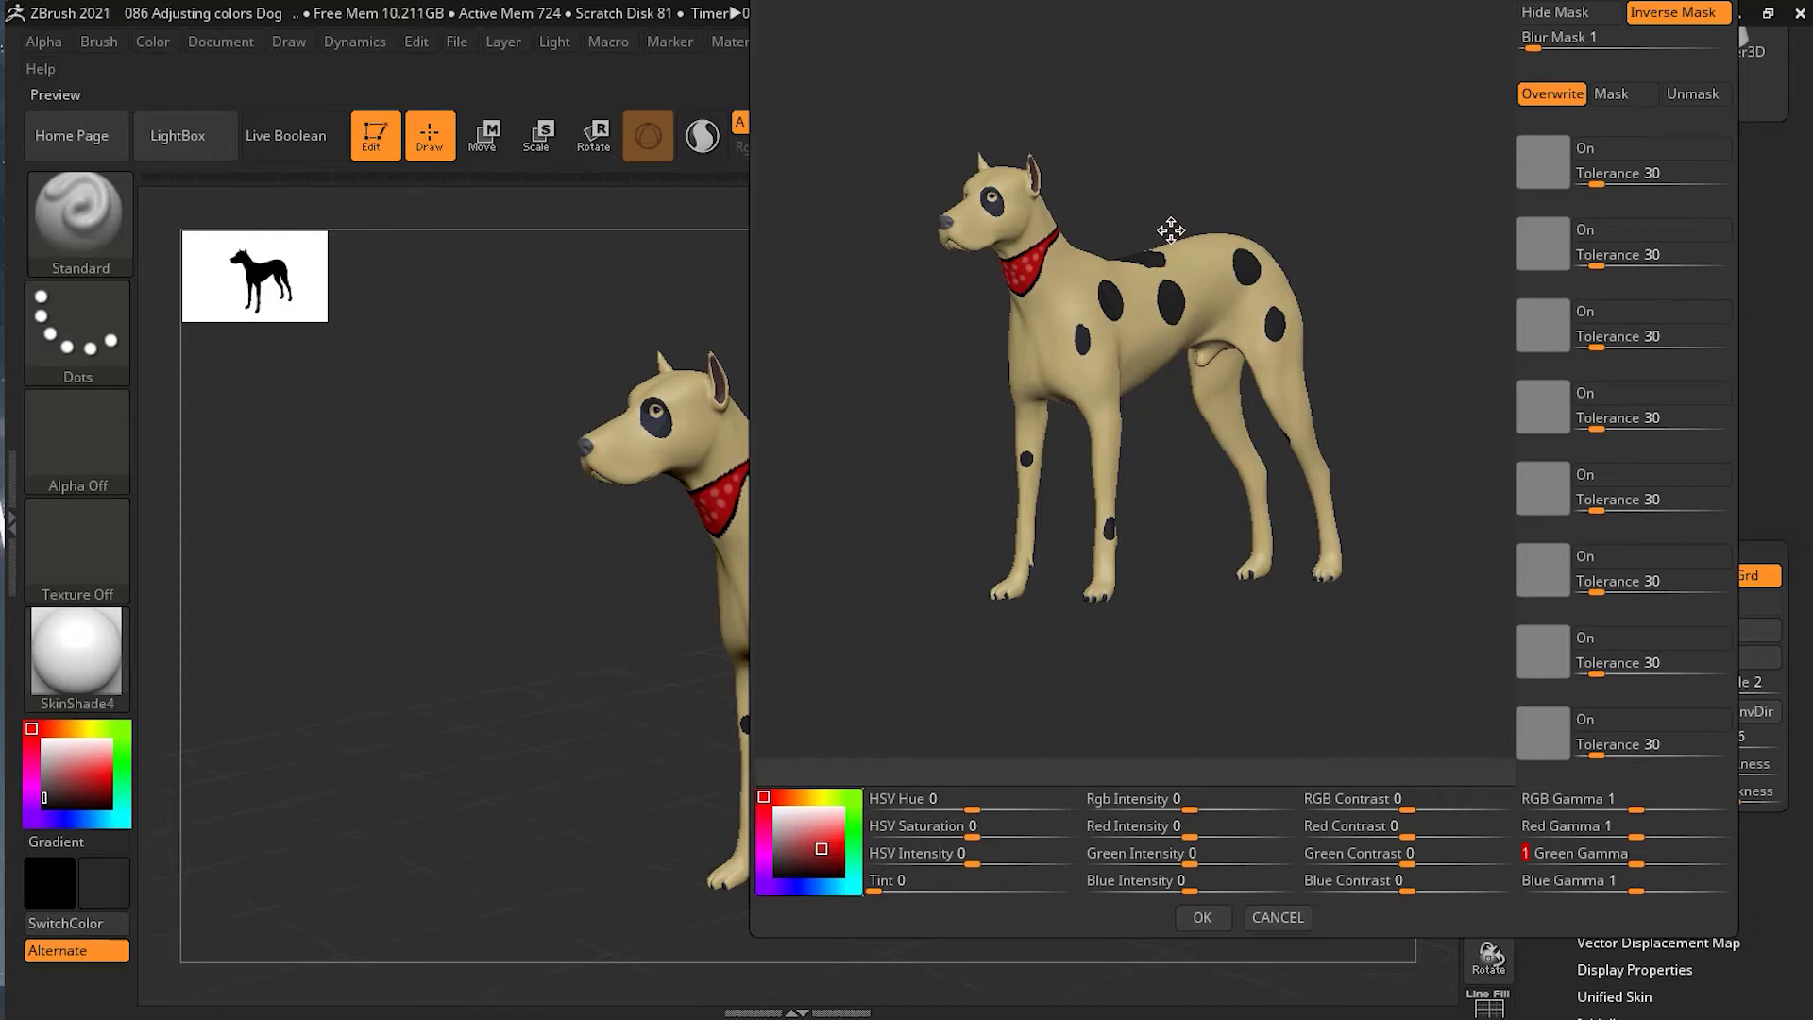
Rotate and enlarge the dog in the preview, and arm PICK on the first colour swatch.
left_click_drag(1178, 223, 1292, 191)
scroll(1293, 191, "up", 5)
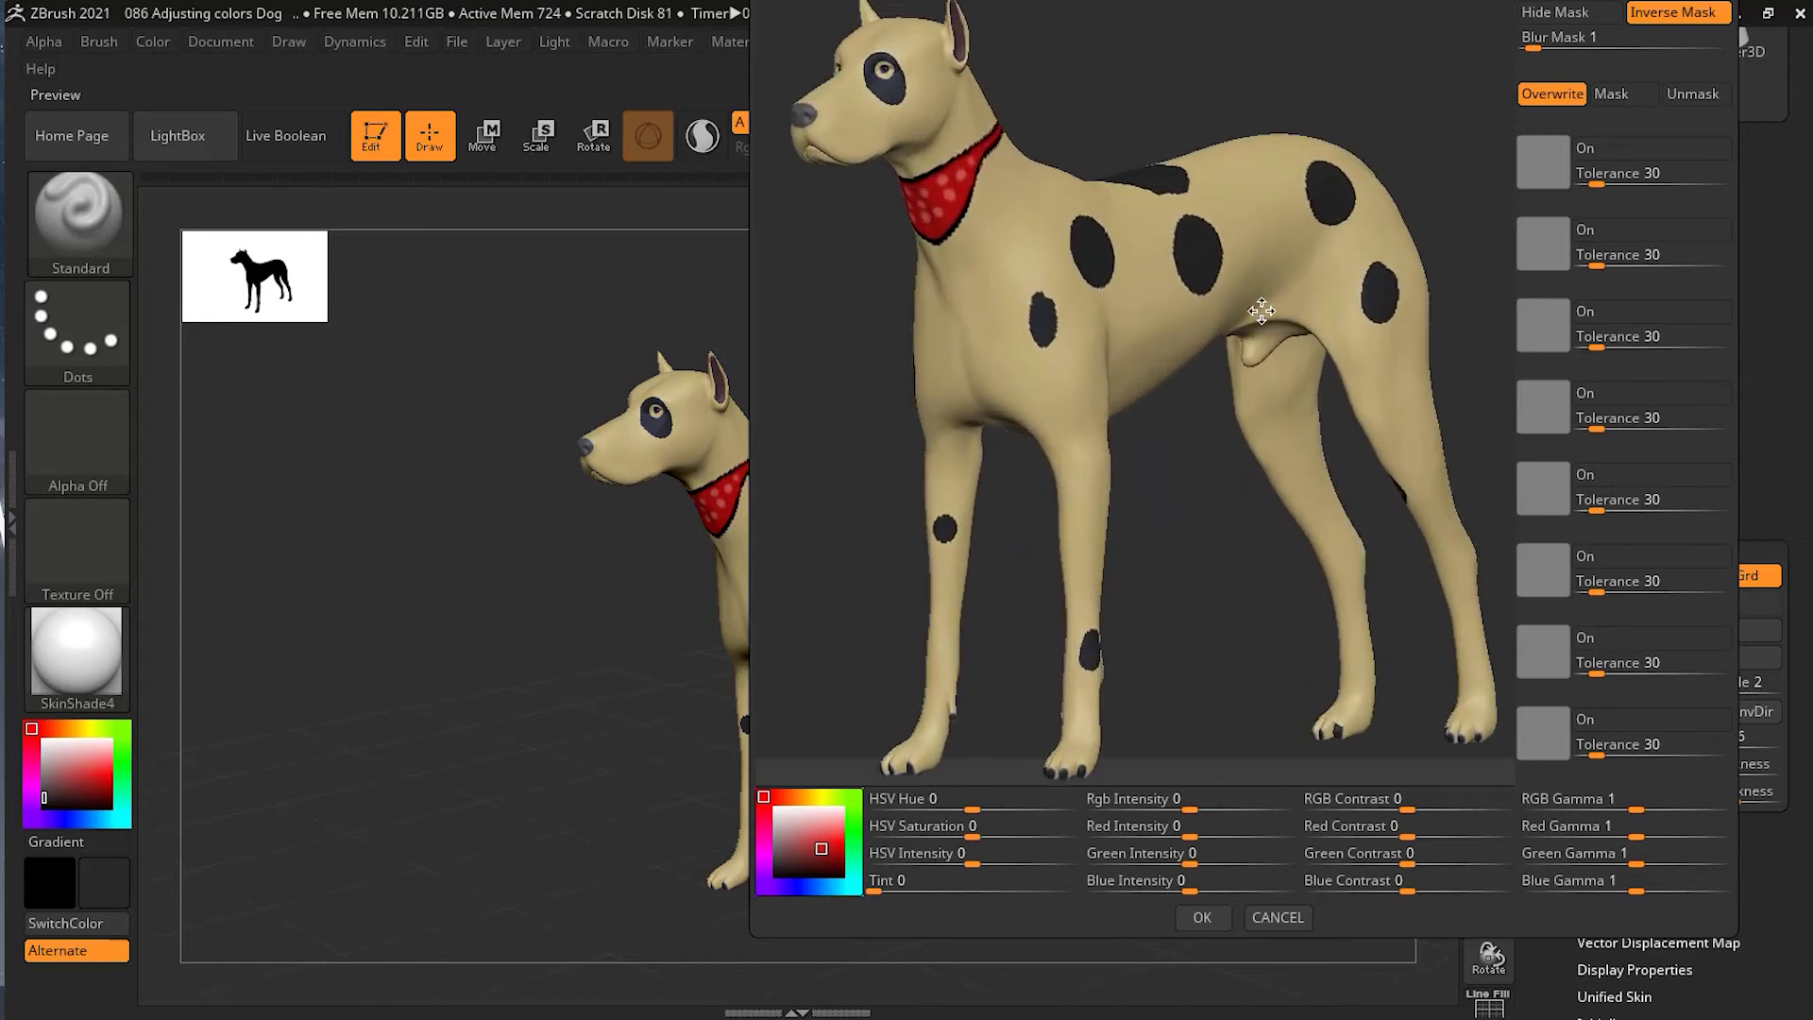
left_click_drag(1113, 113, 1174, 142, "alt")
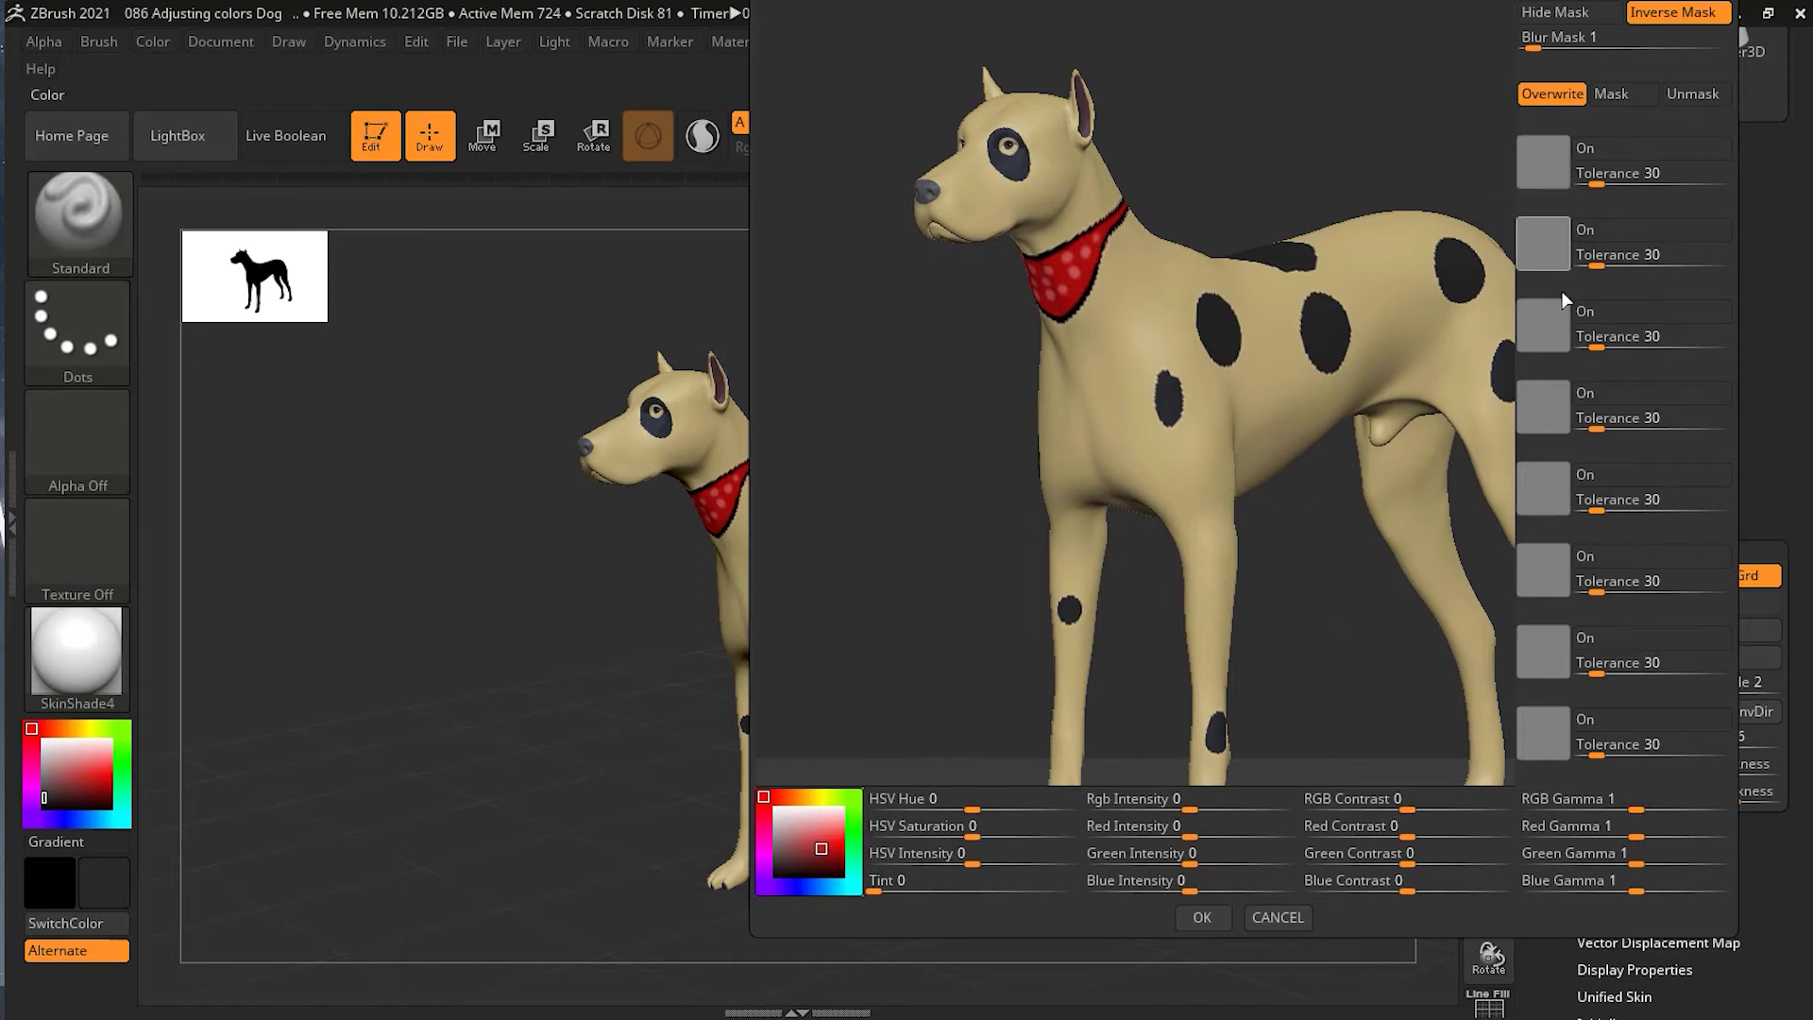
left_click(1537, 166)
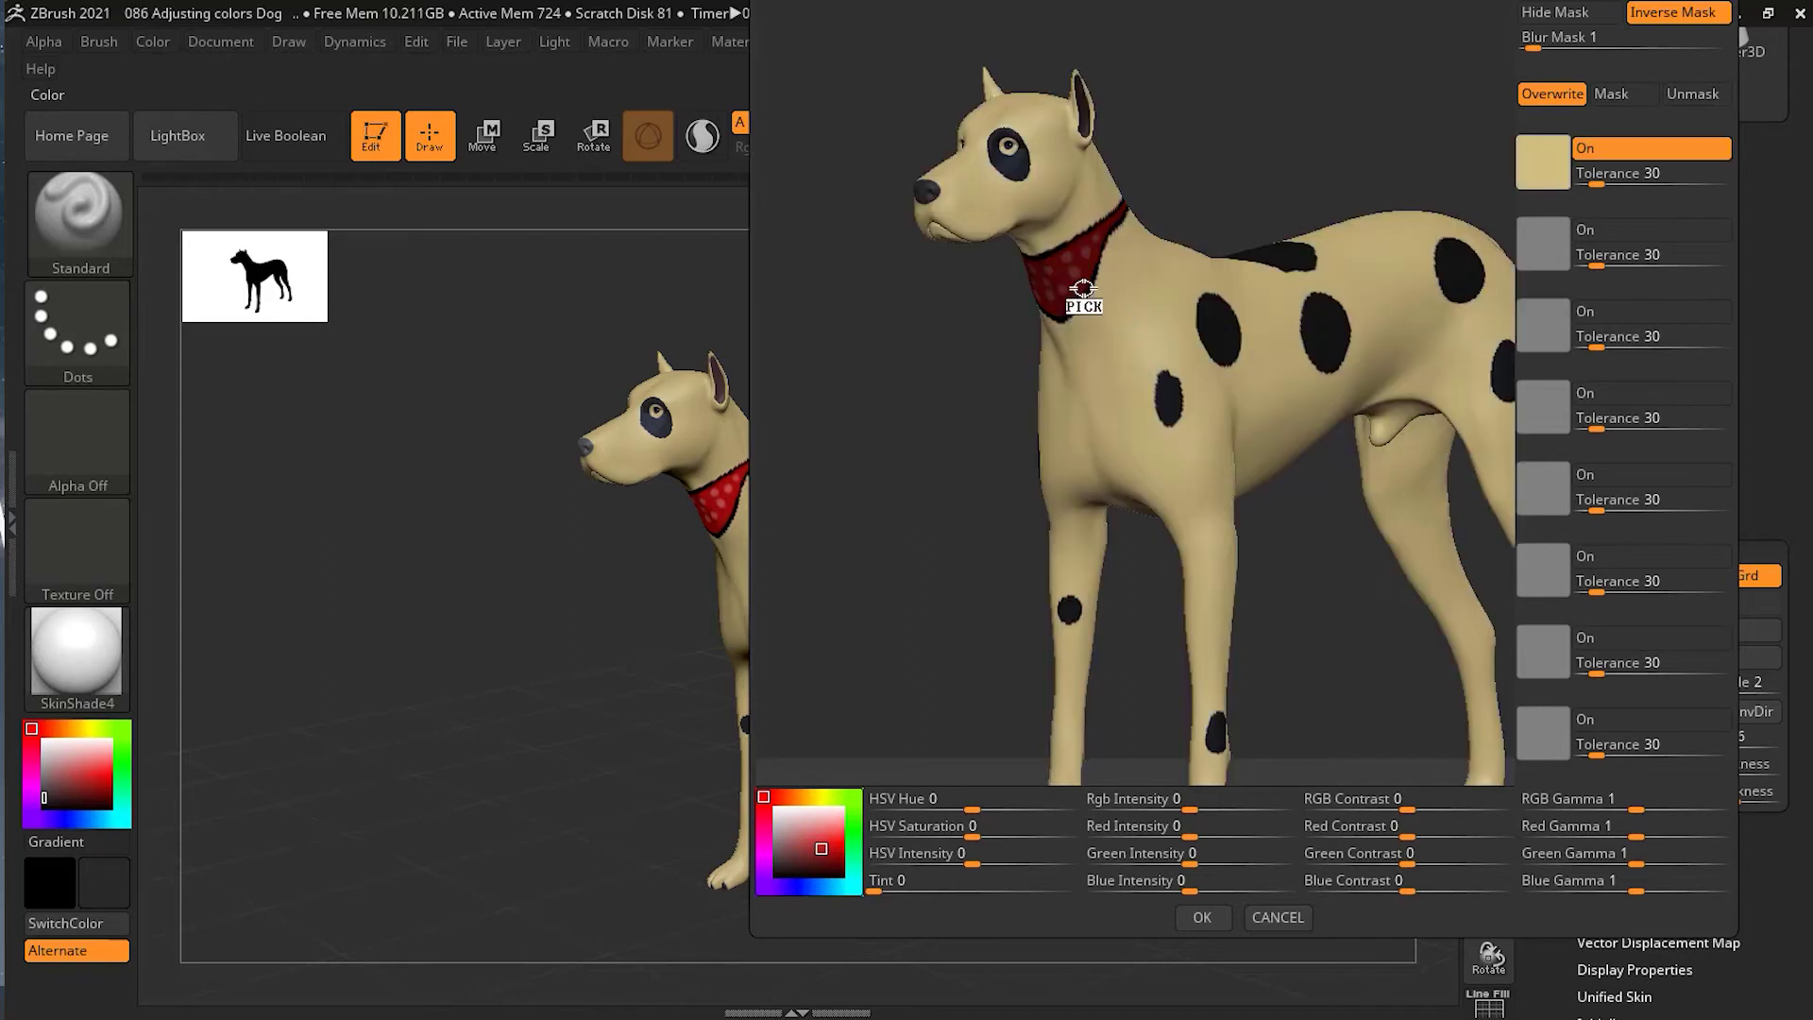
Sample the red bandana into the first colour slot and toggle Hide Mask off and back on.
left_click(1082, 286)
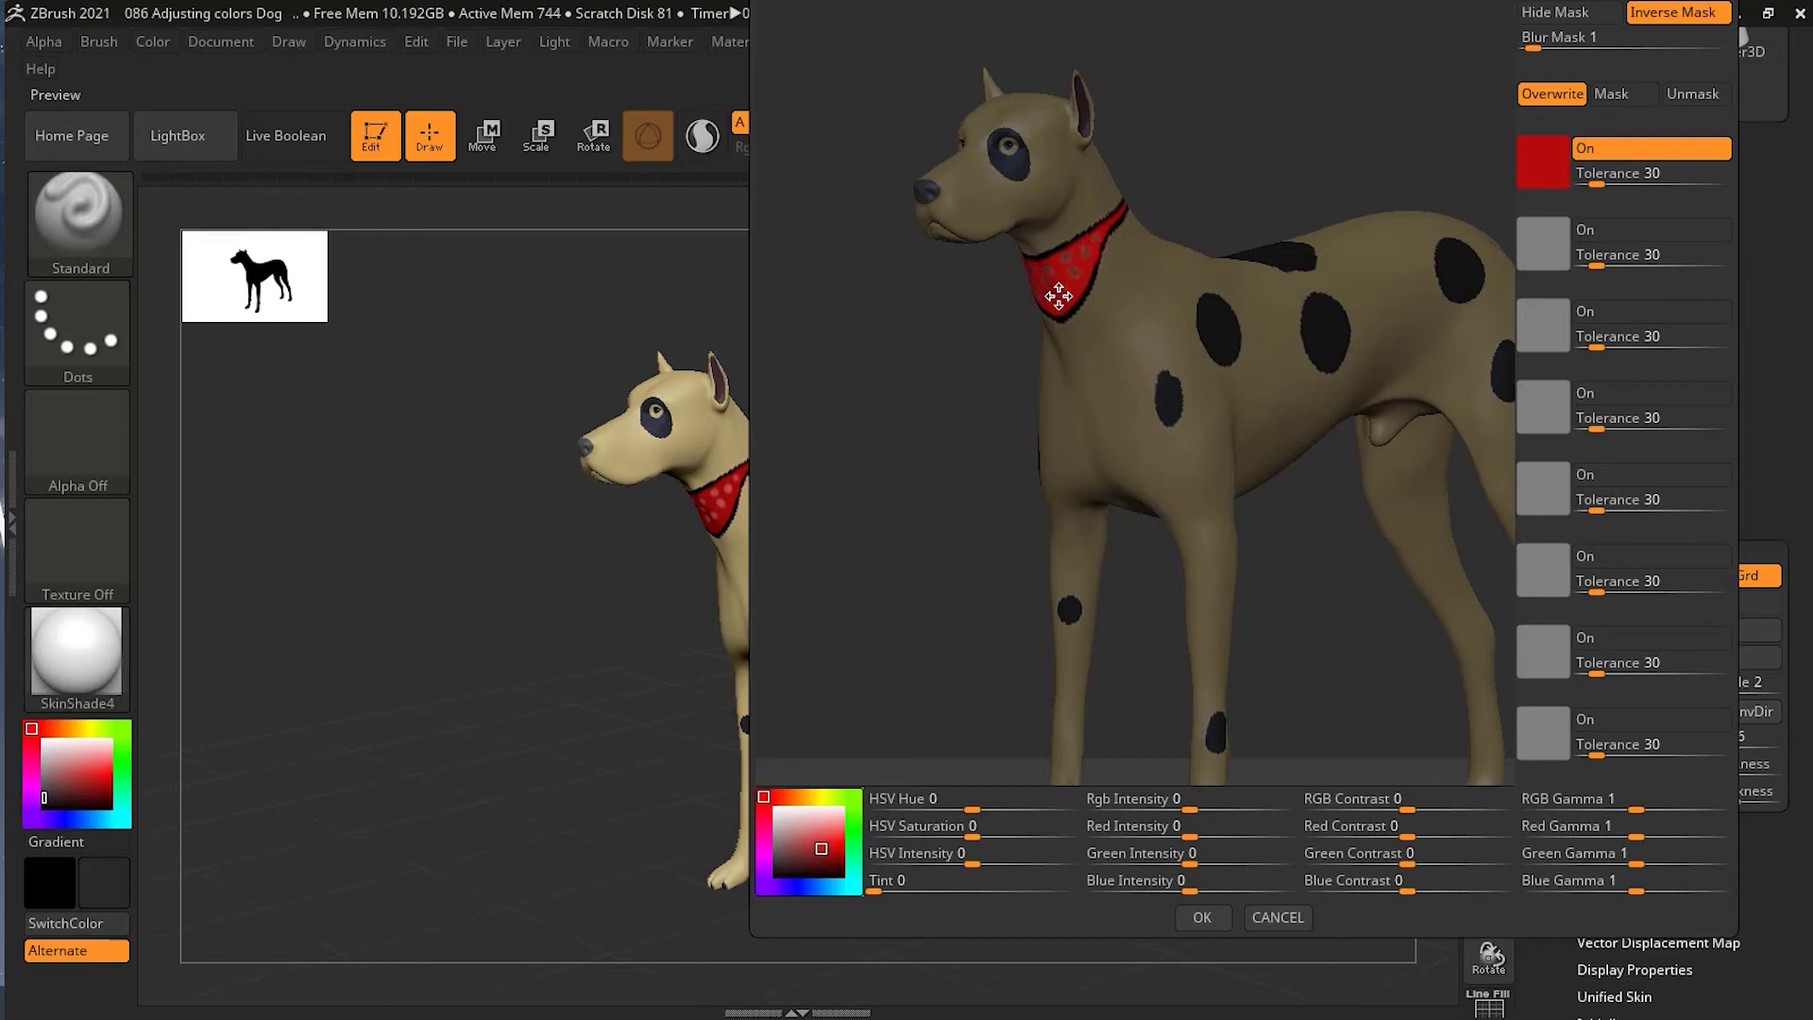
left_click(1573, 18)
left_click(1574, 17)
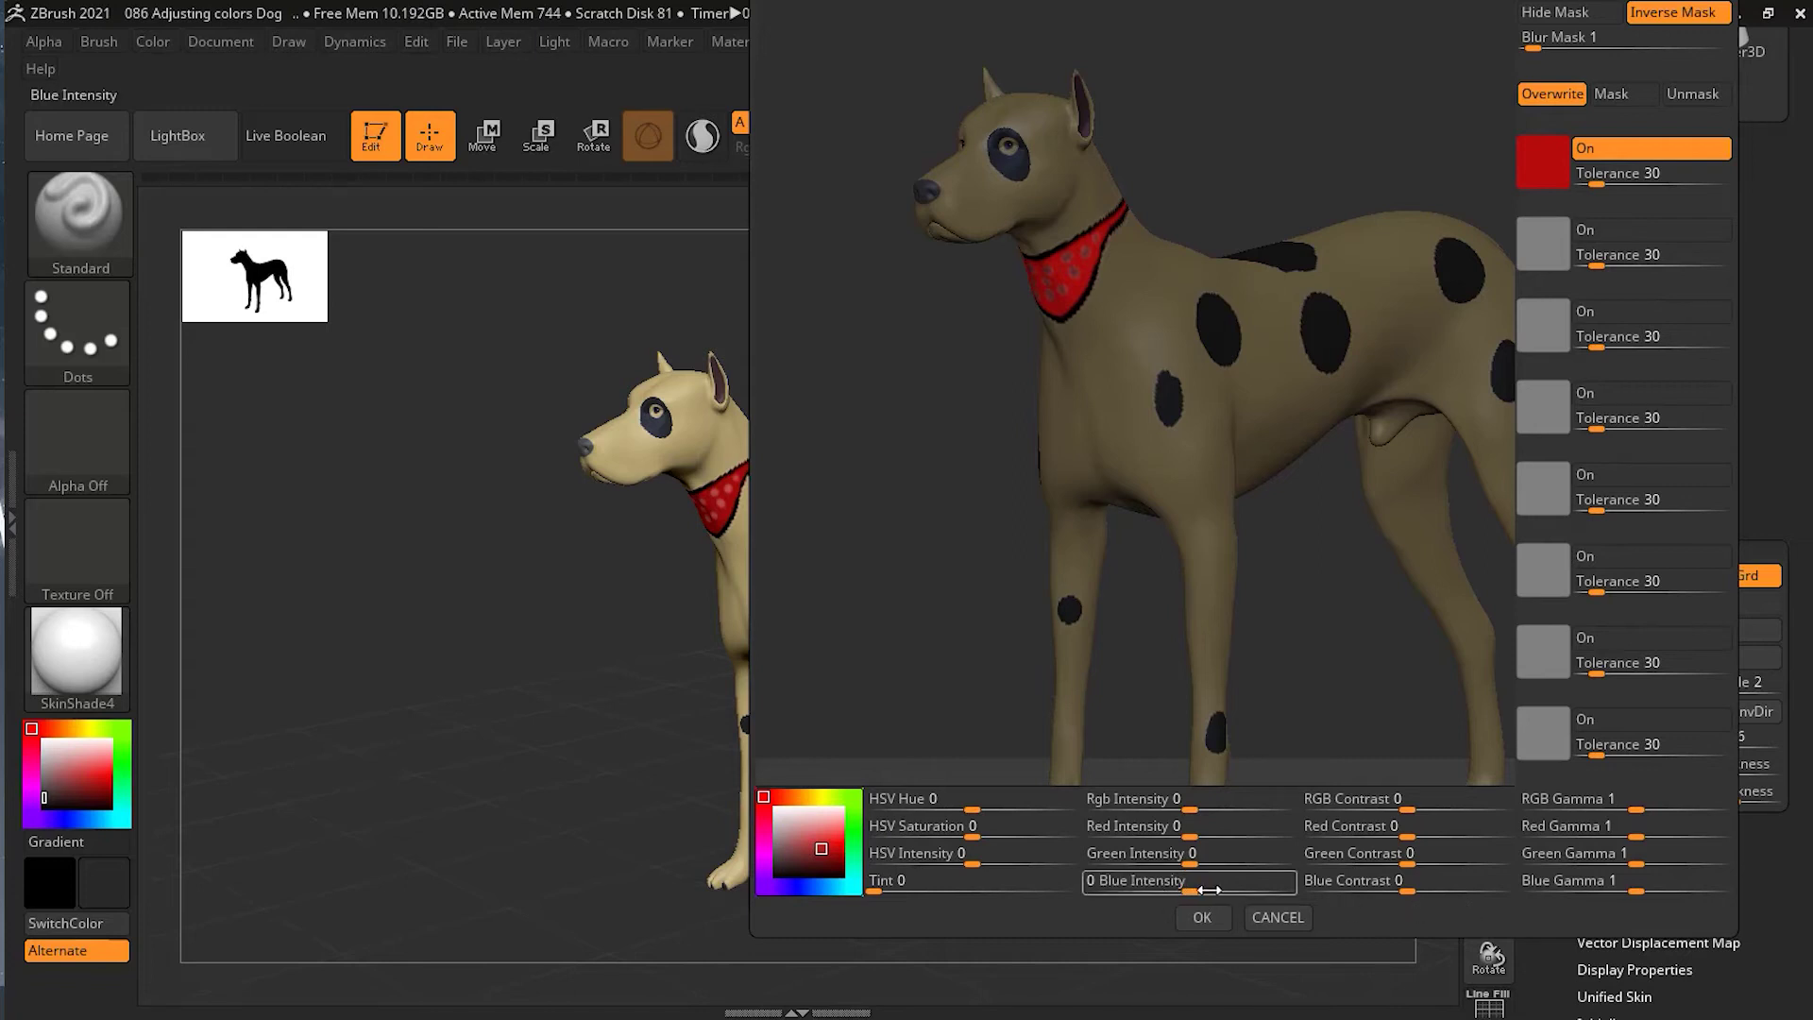
Trial Red, Green and Blue Intensity values, leaving the bandana orange with yellow dots.
mouse_move(1192, 835)
left_mouse_down()
mouse_move(1087, 840)
mouse_move(1251, 840)
mouse_move(1202, 840)
left_mouse_up()
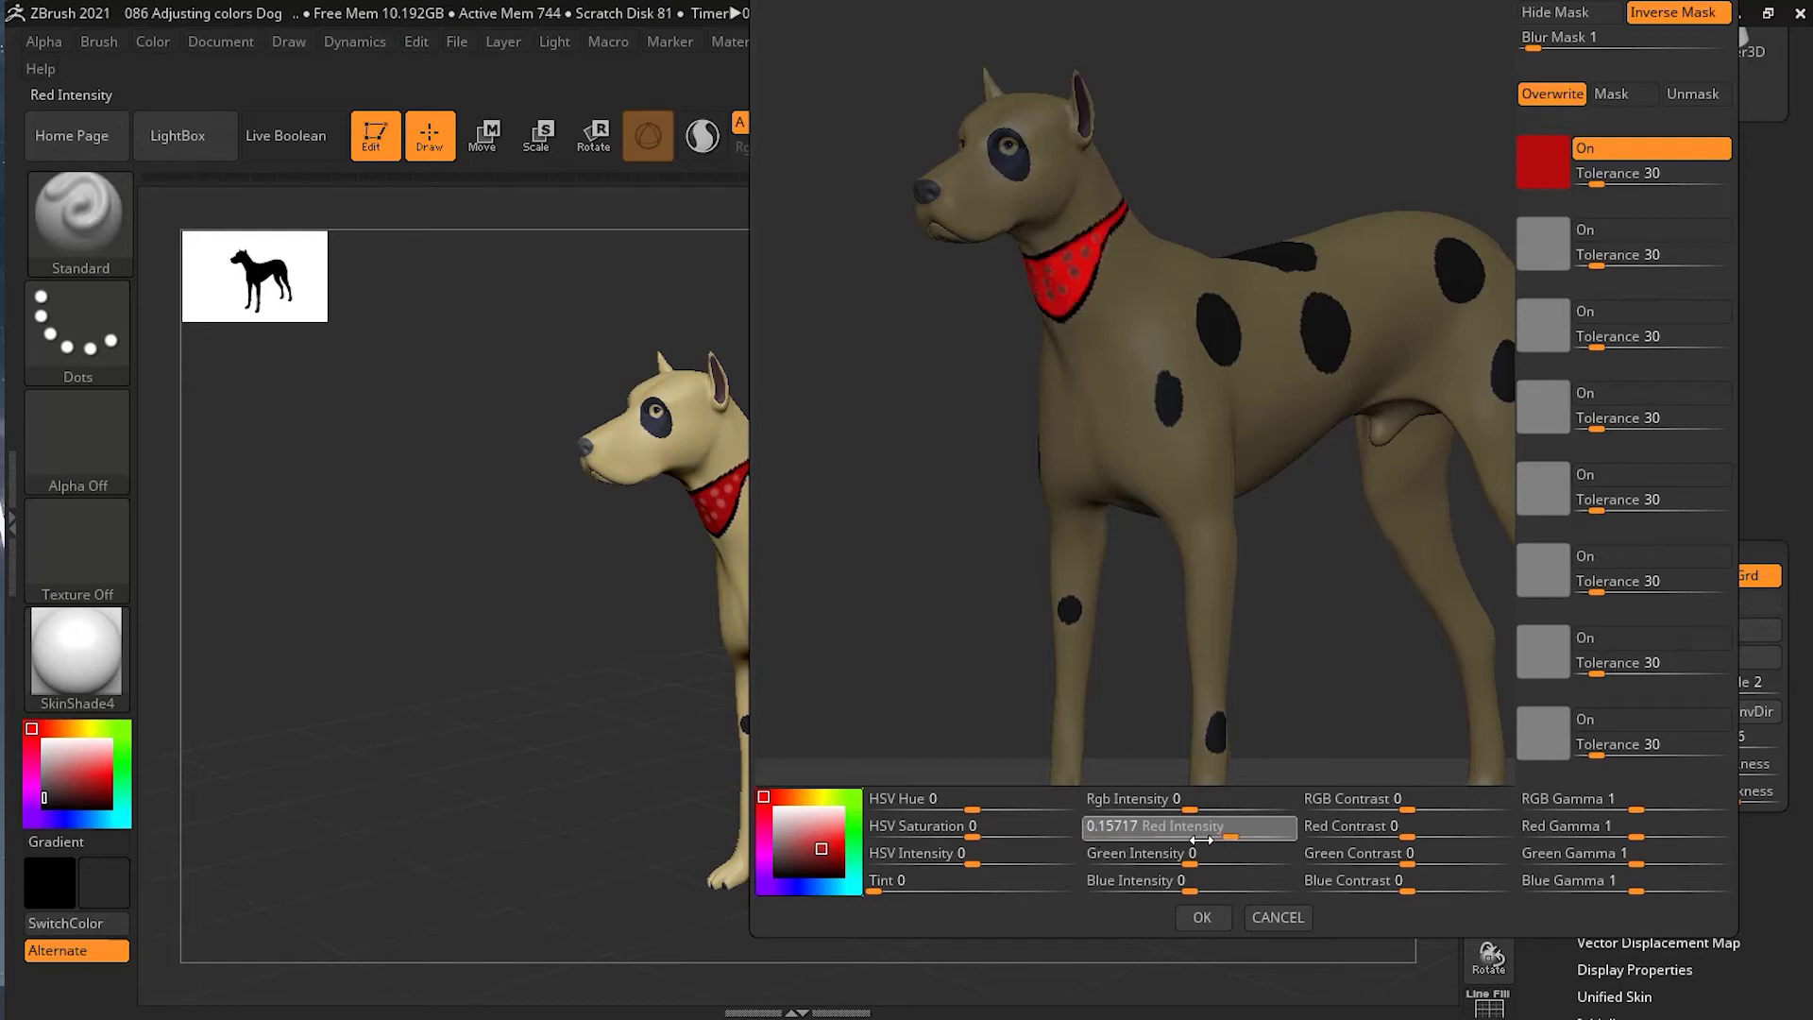
left_click(1201, 840)
type("0")
key("Return")
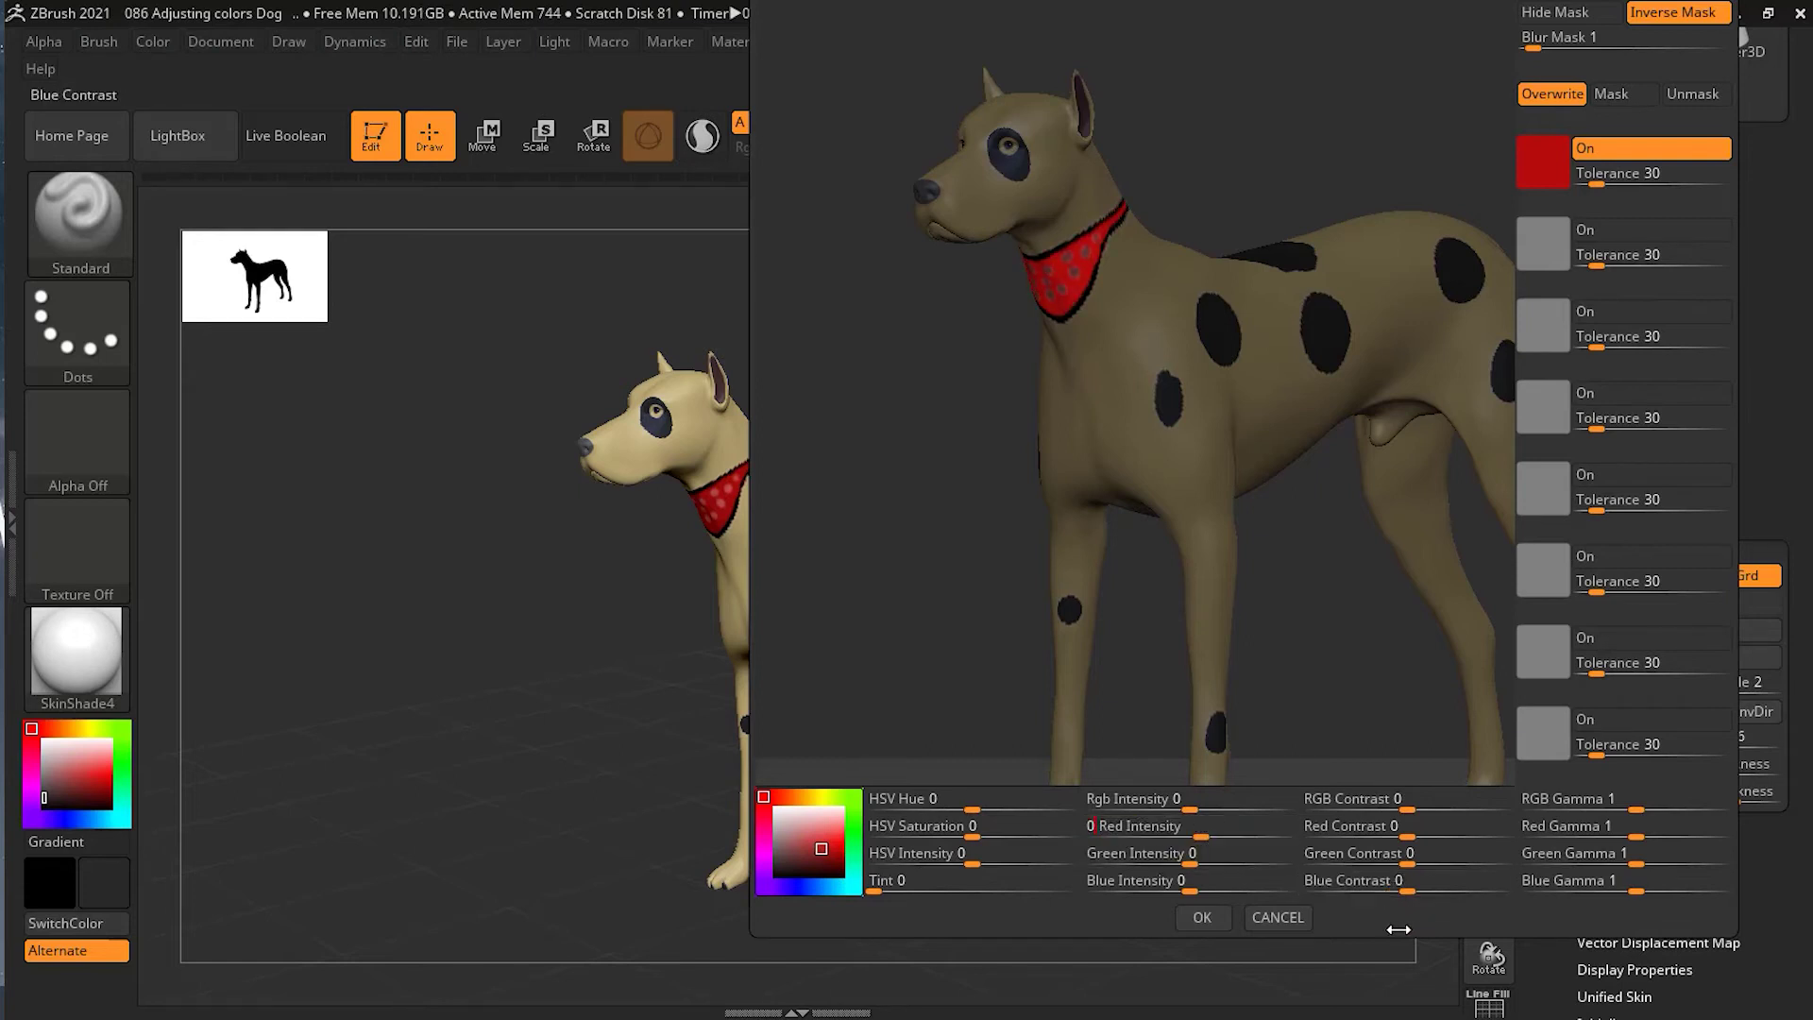
left_click_drag(1198, 866, 1340, 861)
mouse_move(1192, 886)
left_mouse_down()
mouse_move(1117, 886)
mouse_move(1227, 886)
left_mouse_up()
left_click(1161, 854)
type("0")
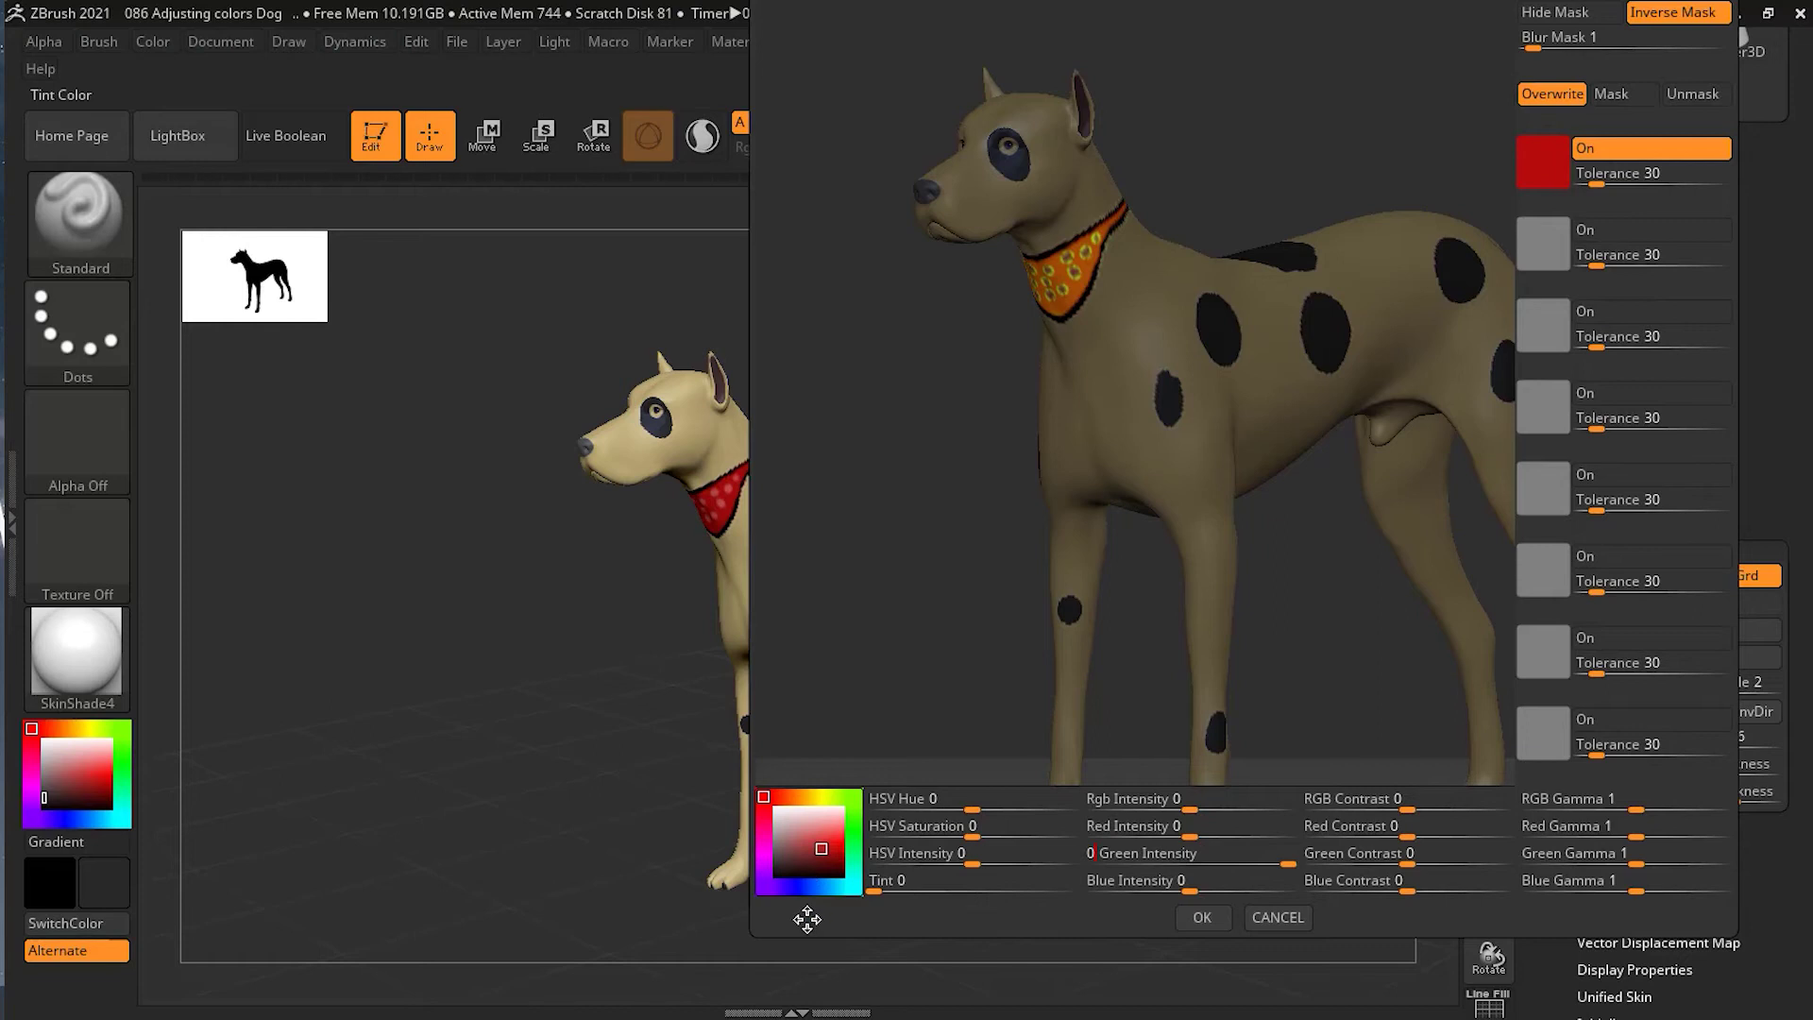
key("Tab")
key("shift+Tab")
key("shift+Tab")
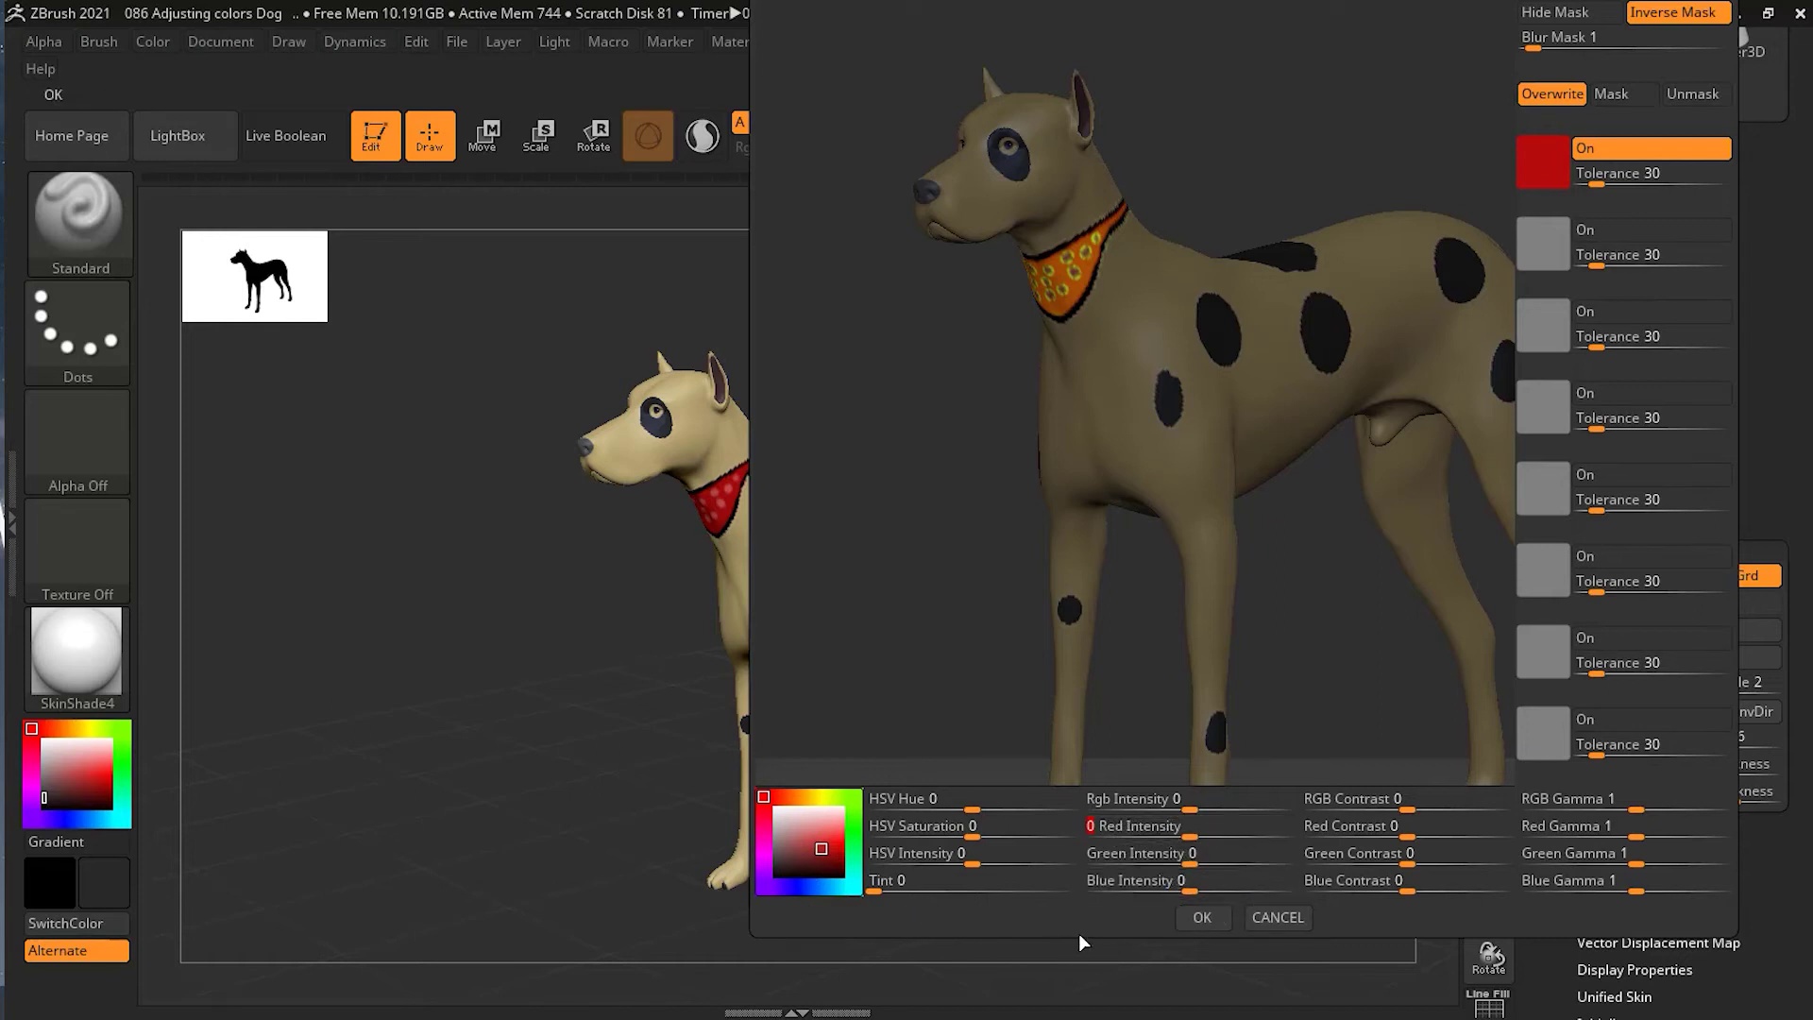
left_click(796, 891)
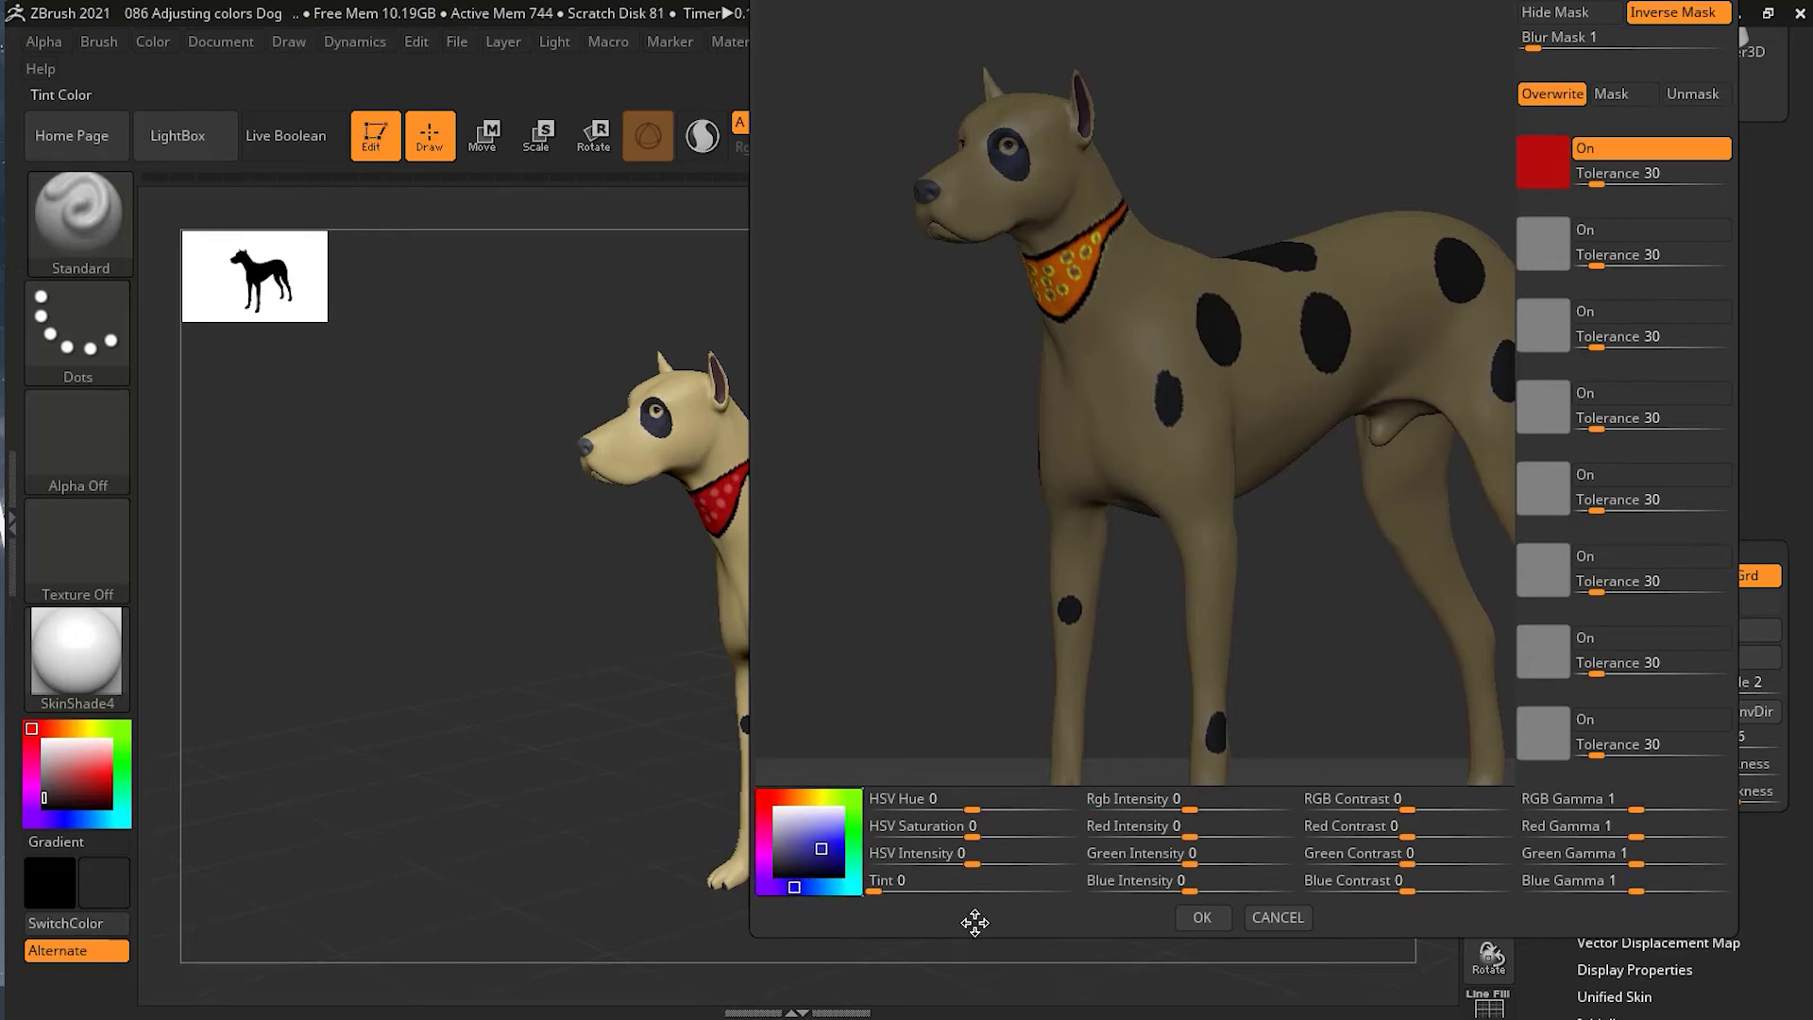
Tint the bandana blue at Tint 1 and sample its dots into the second colour slot.
left_click(879, 890)
left_click_drag(880, 890, 1096, 903)
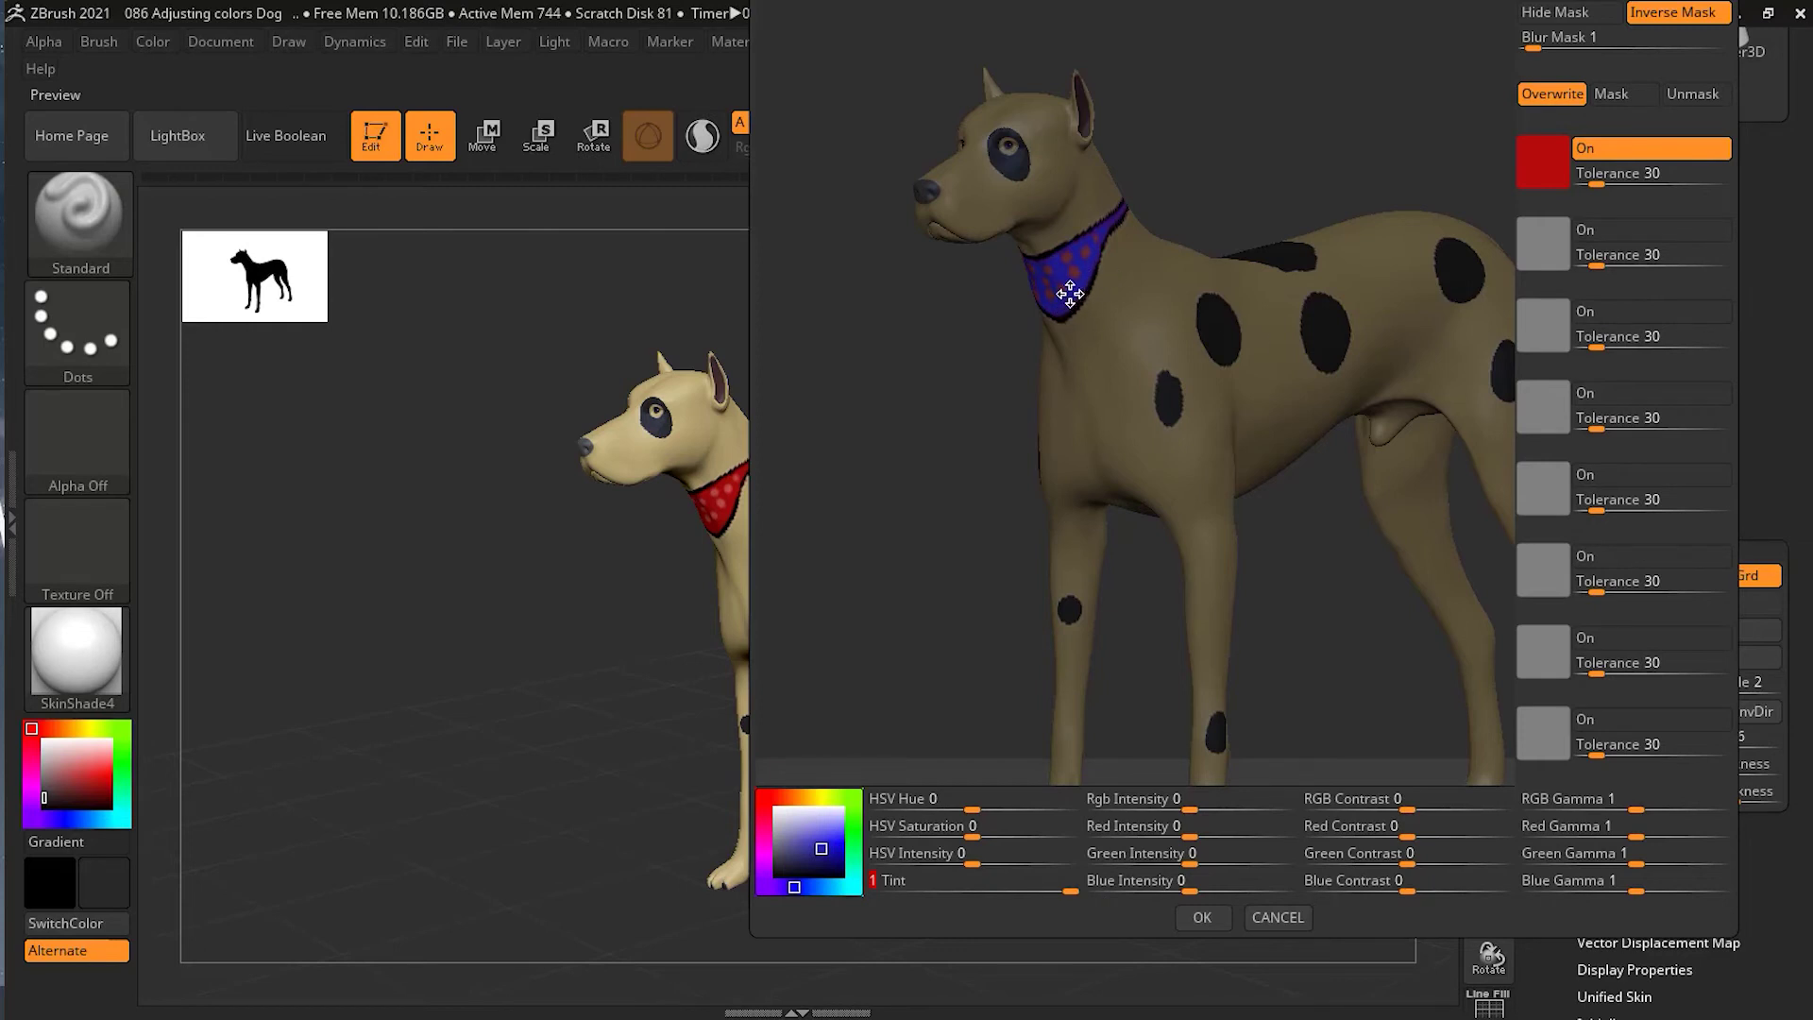
left_click(1544, 244)
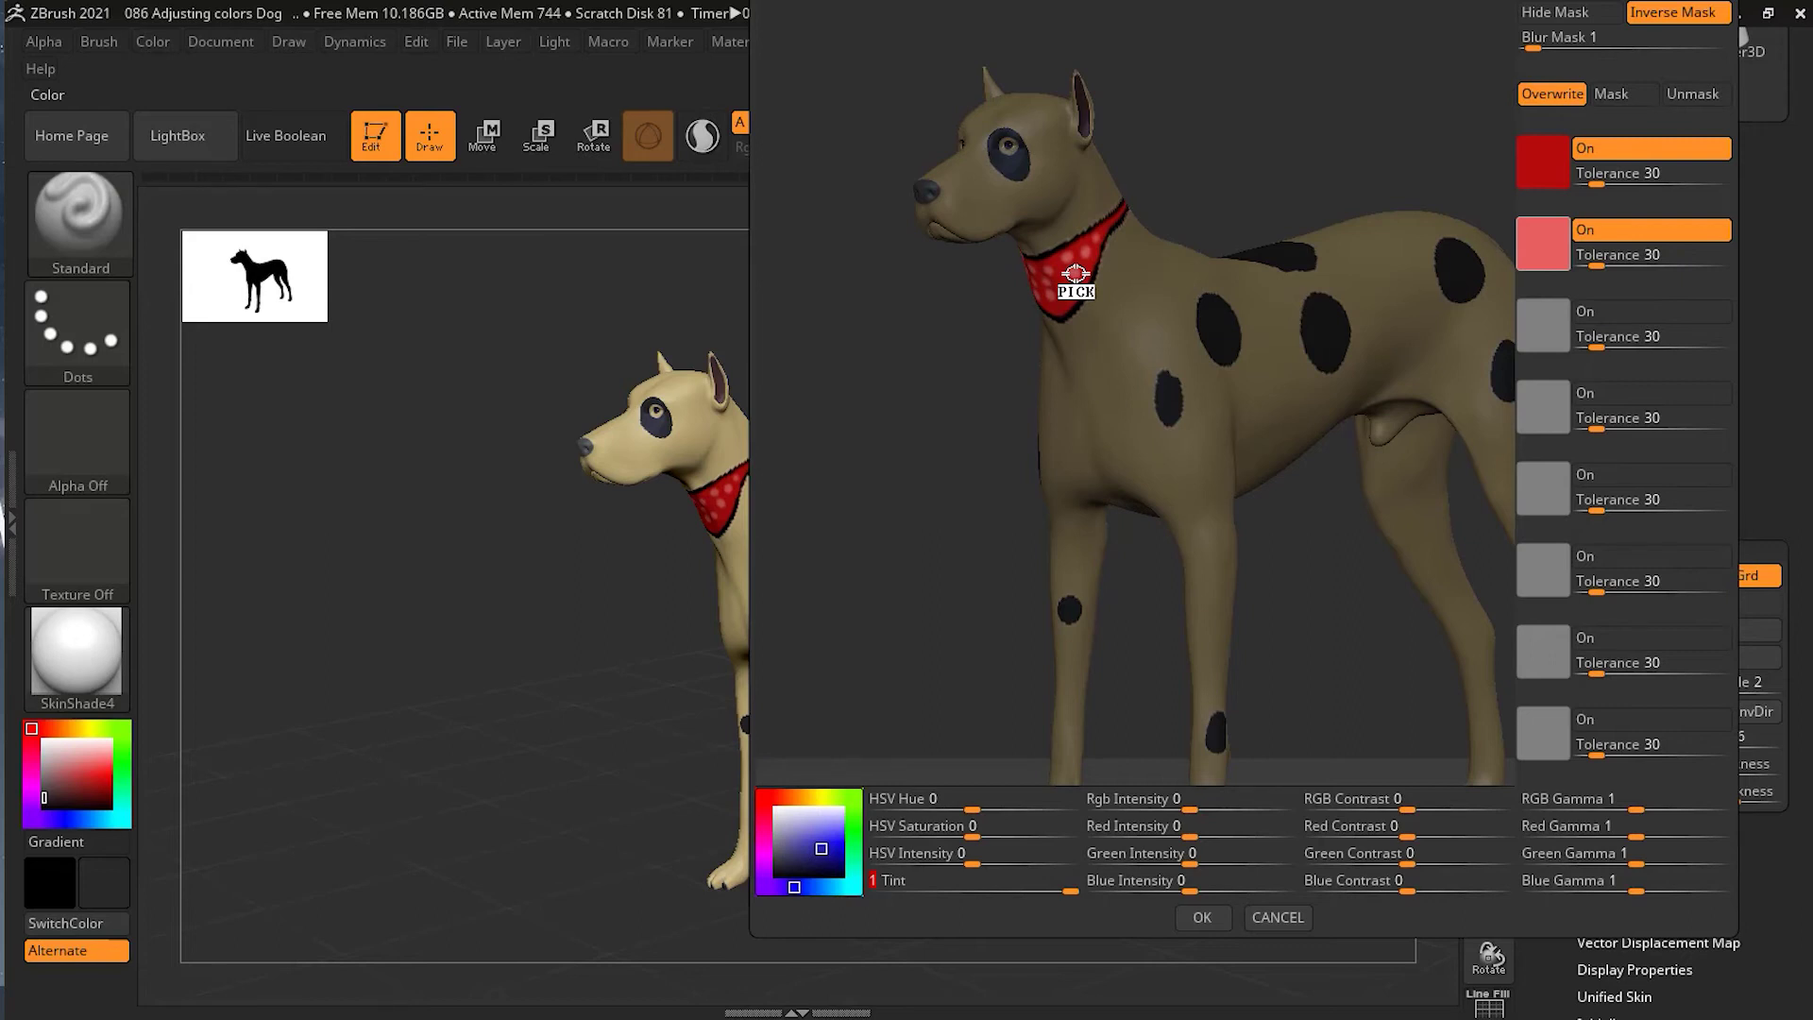
left_click(1079, 276)
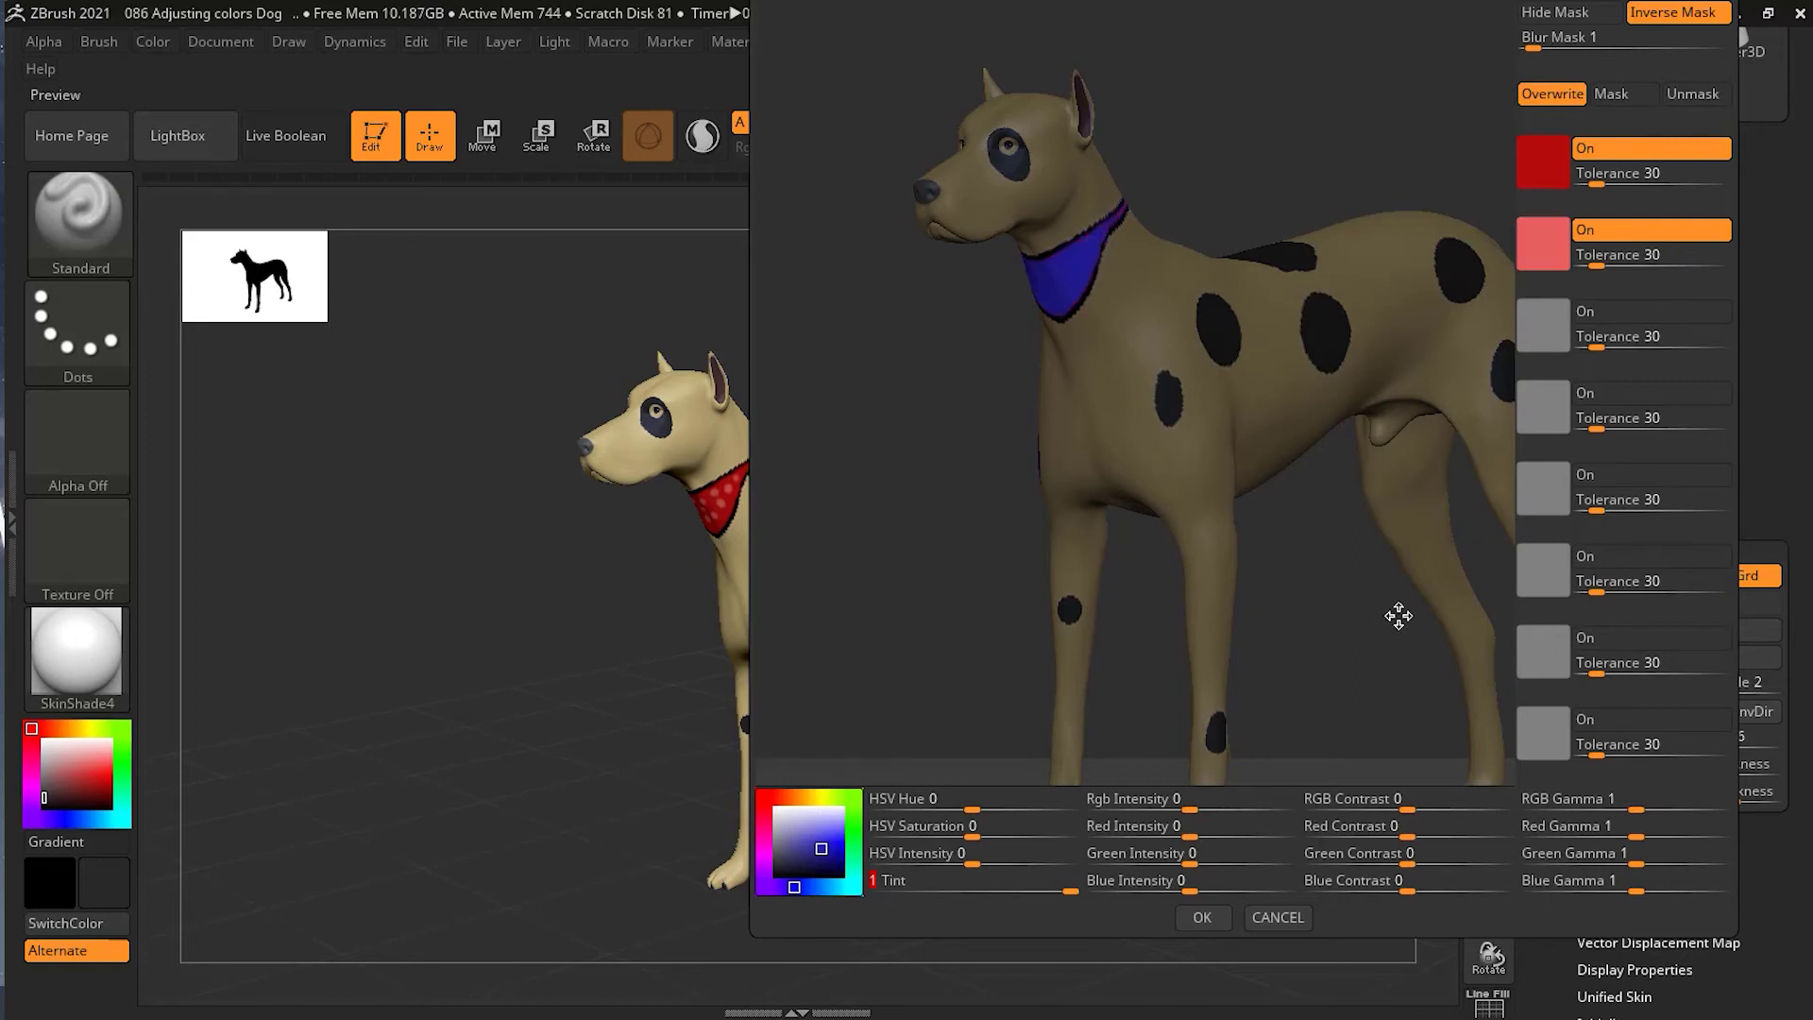
Switch the tint to green and lower the second colour's tolerance from 26 down to 1.
left_click(852, 798)
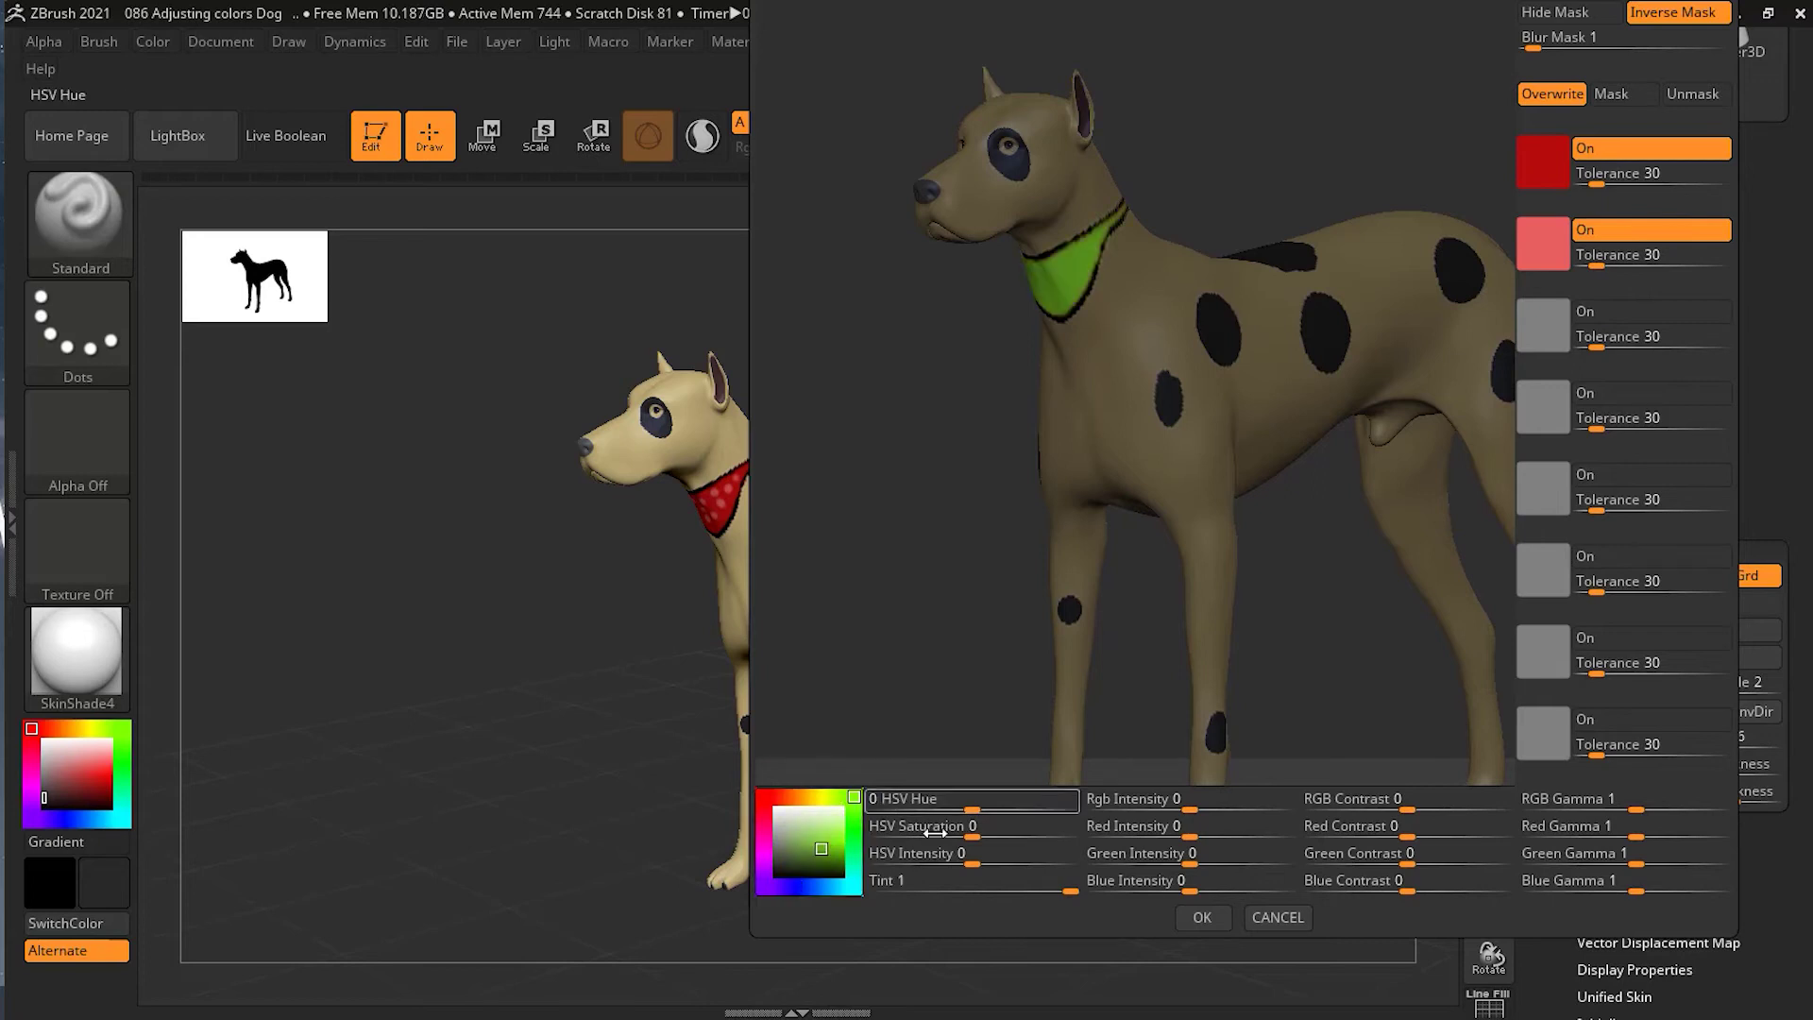
left_click(1593, 268)
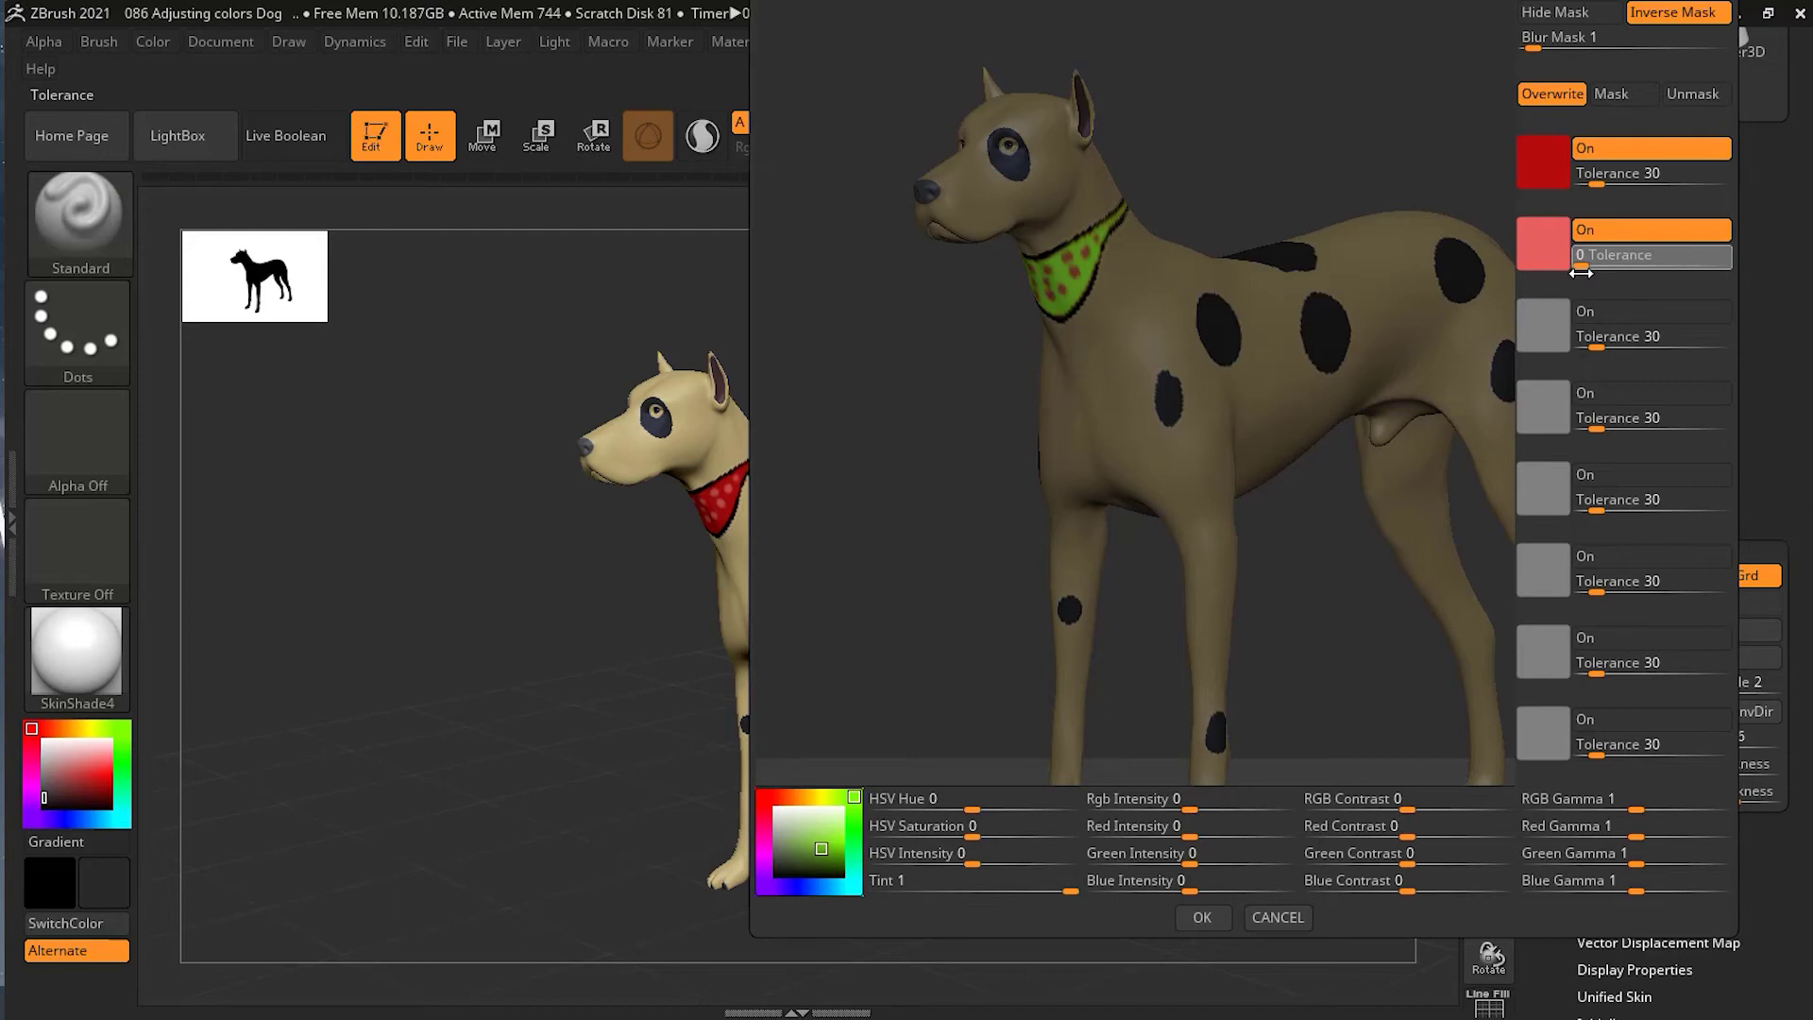
left_click(1581, 273)
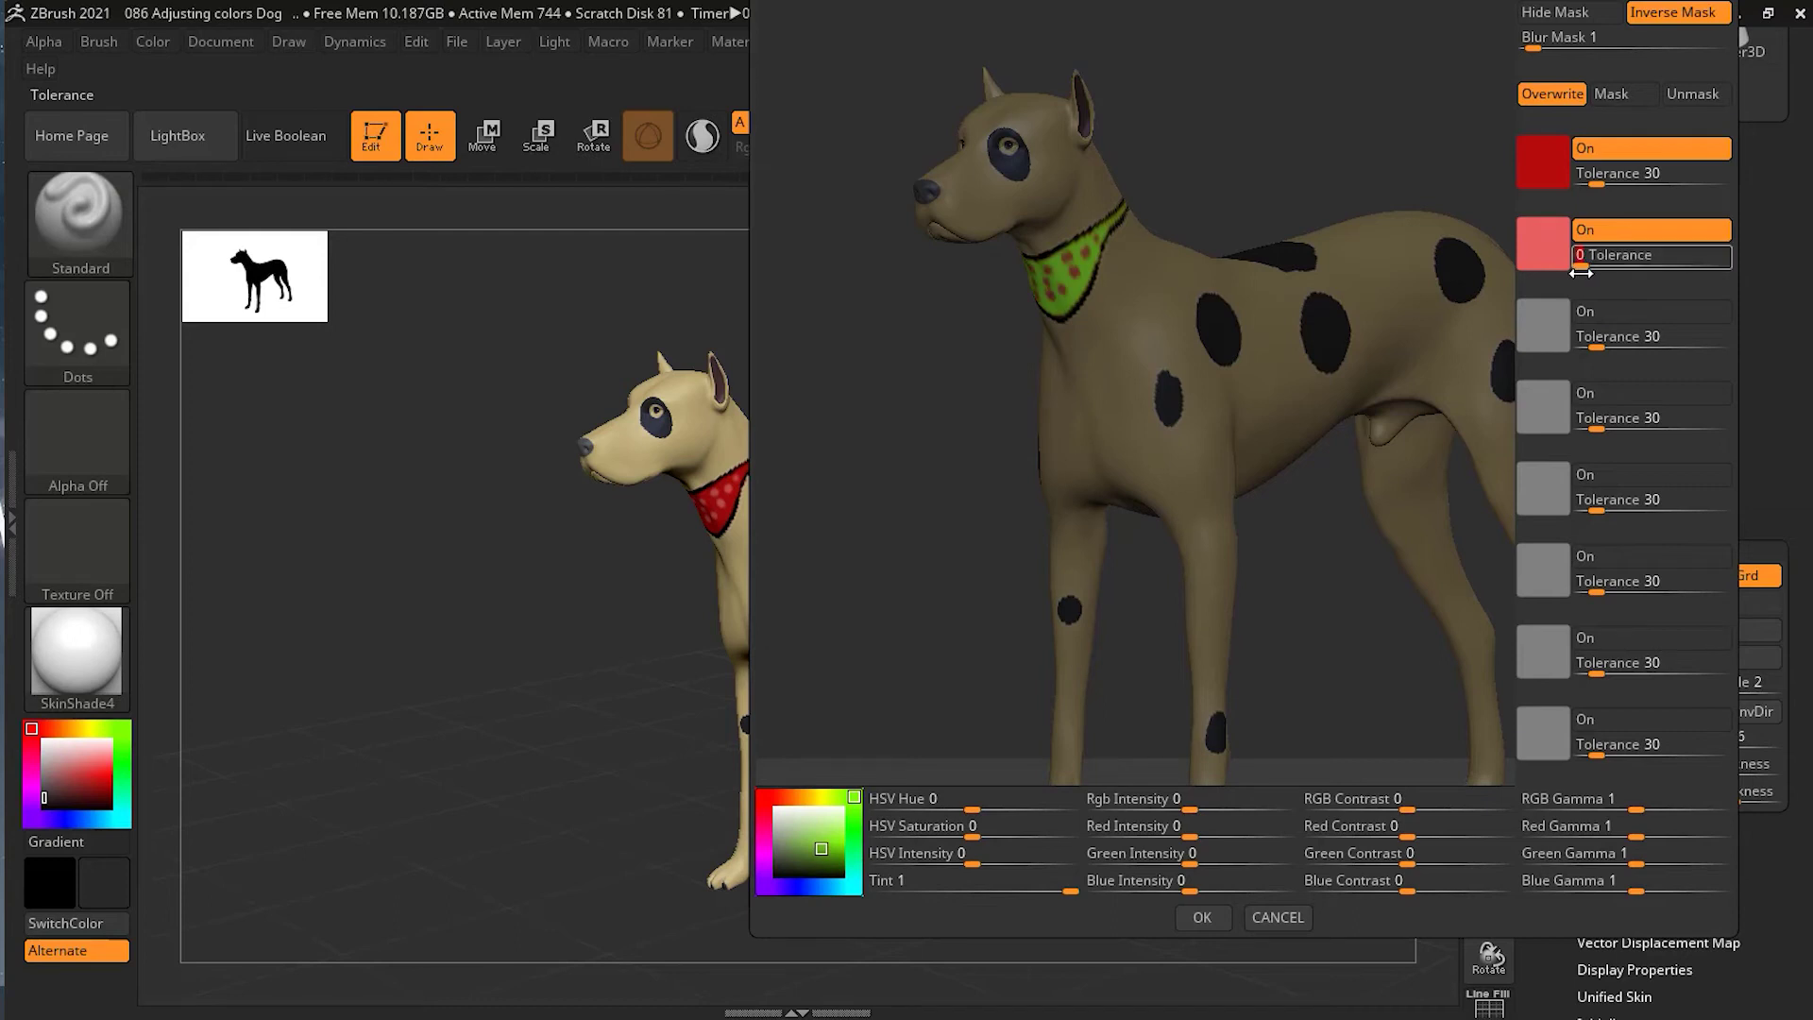
type("26")
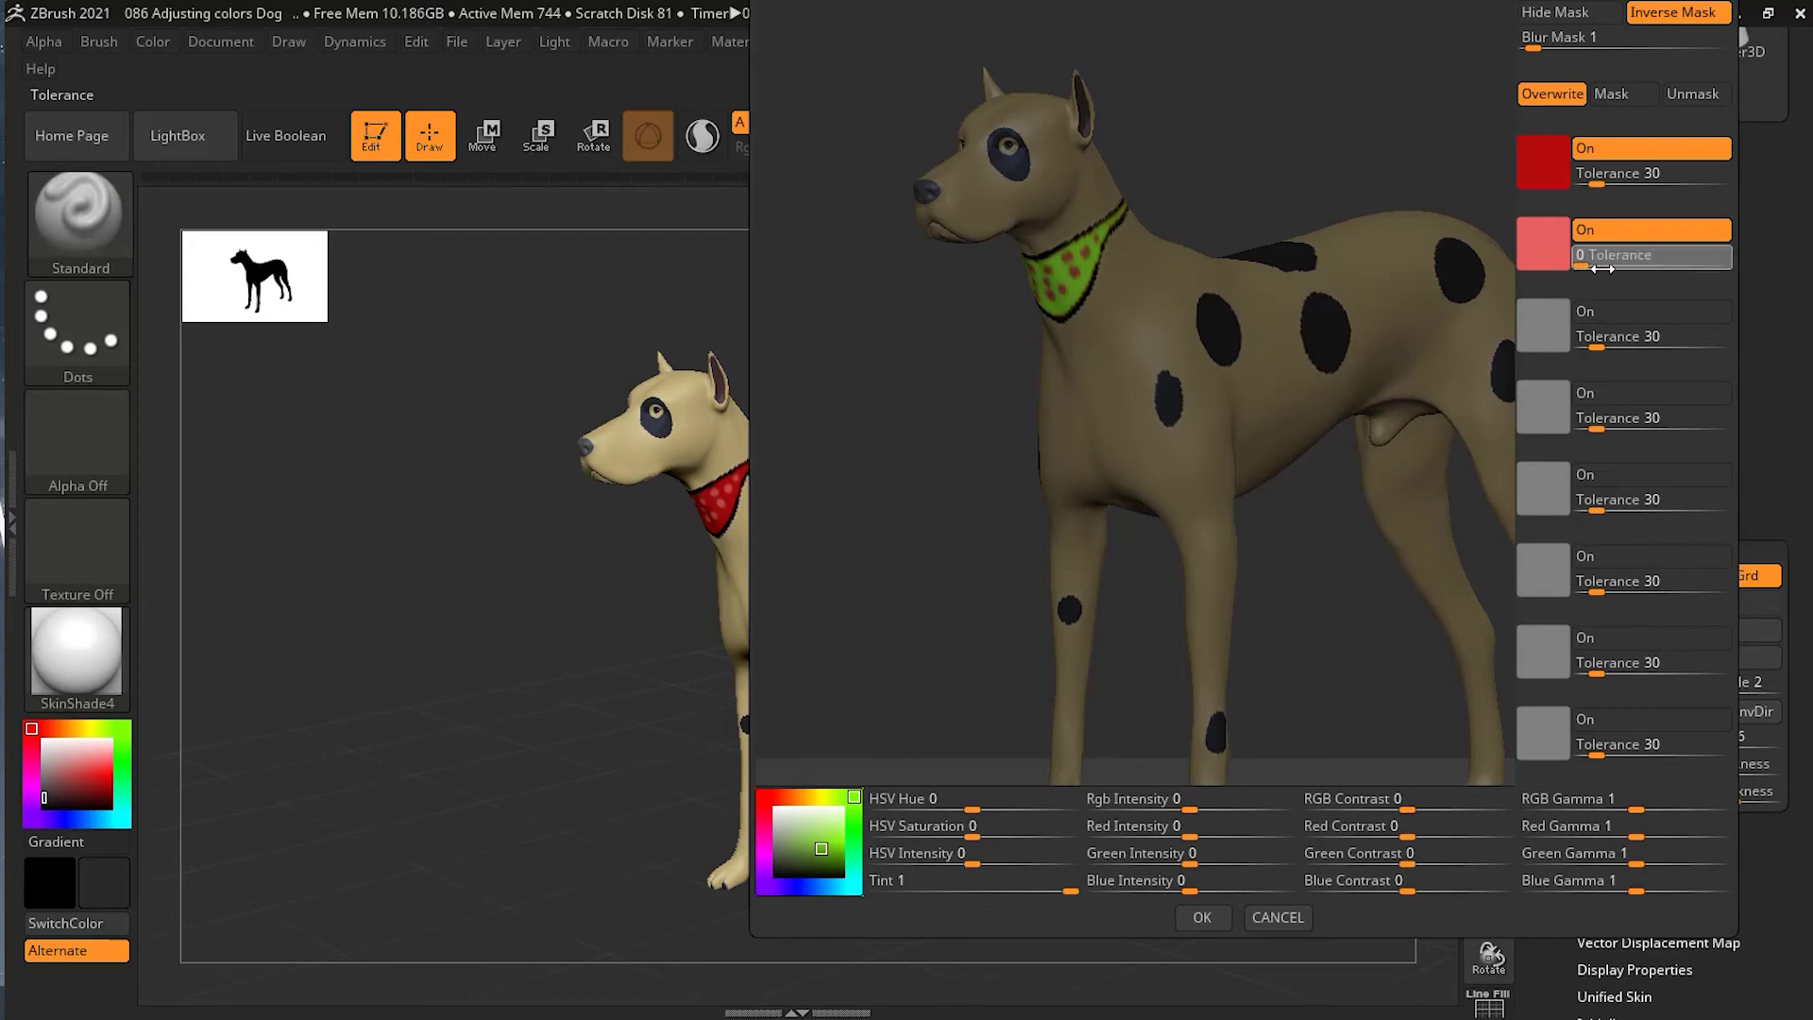
key("Return")
left_click(1585, 270)
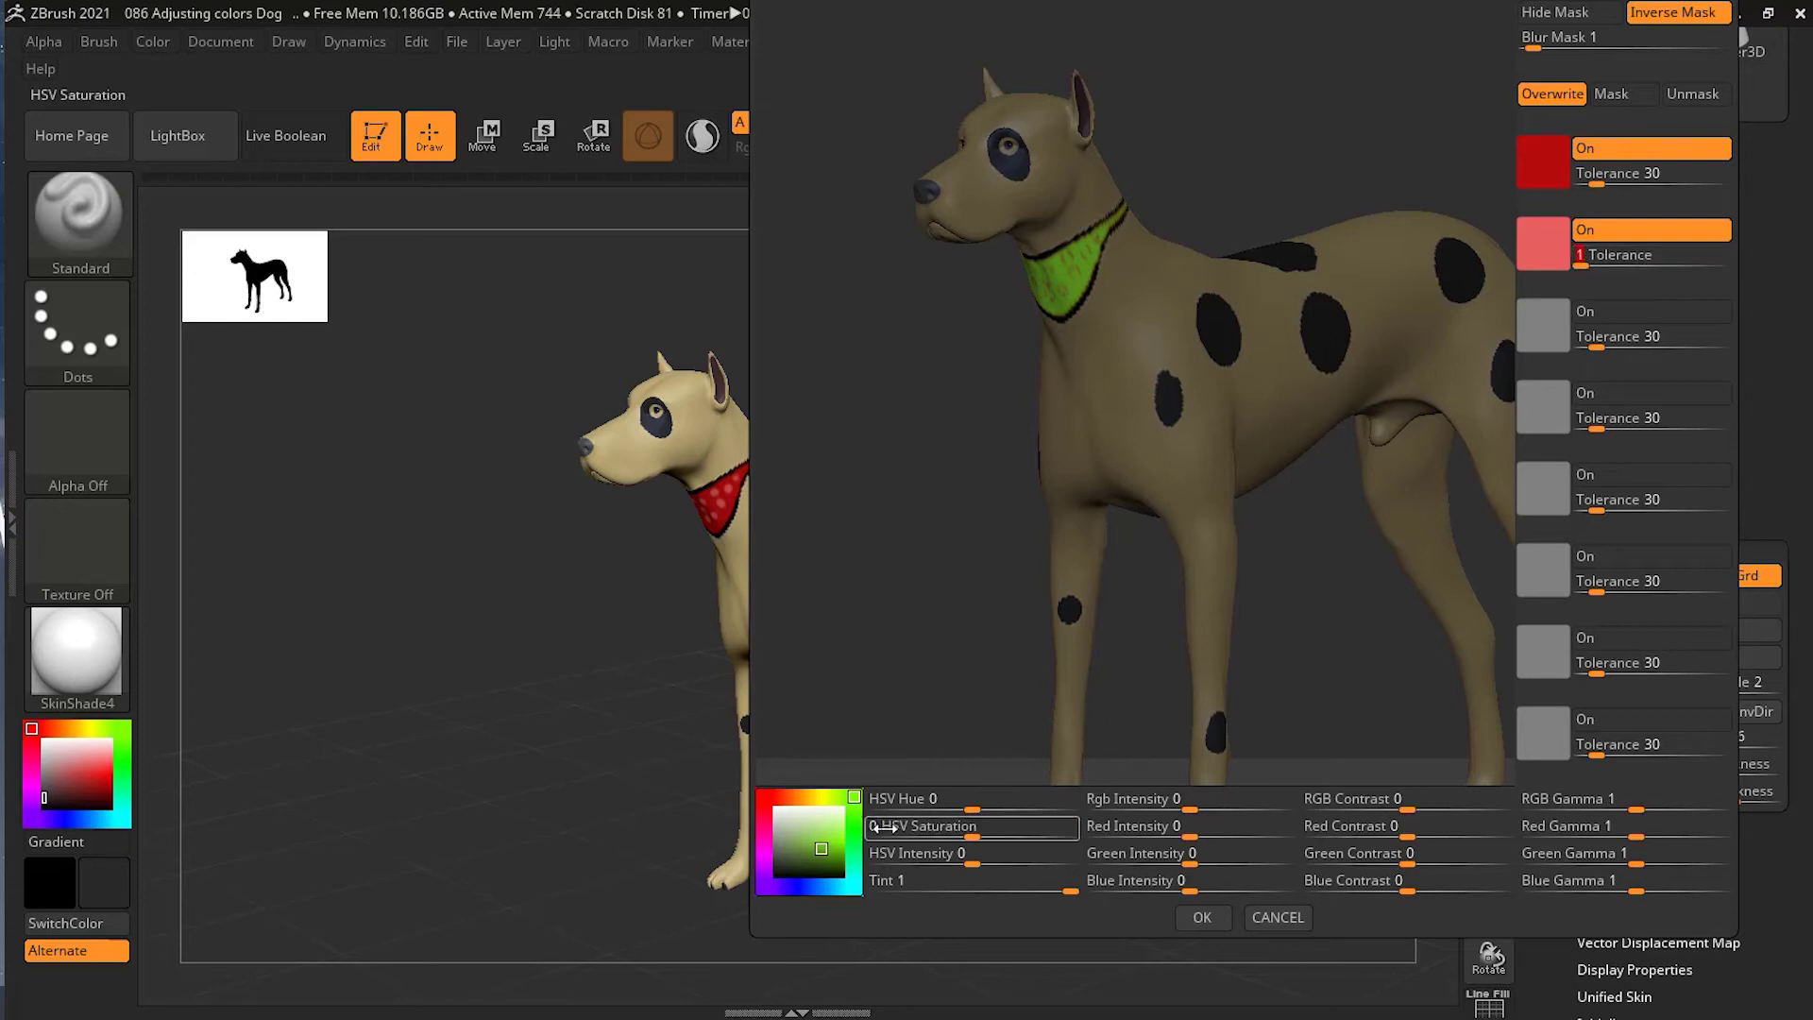
left_click_drag(820, 852, 823, 849)
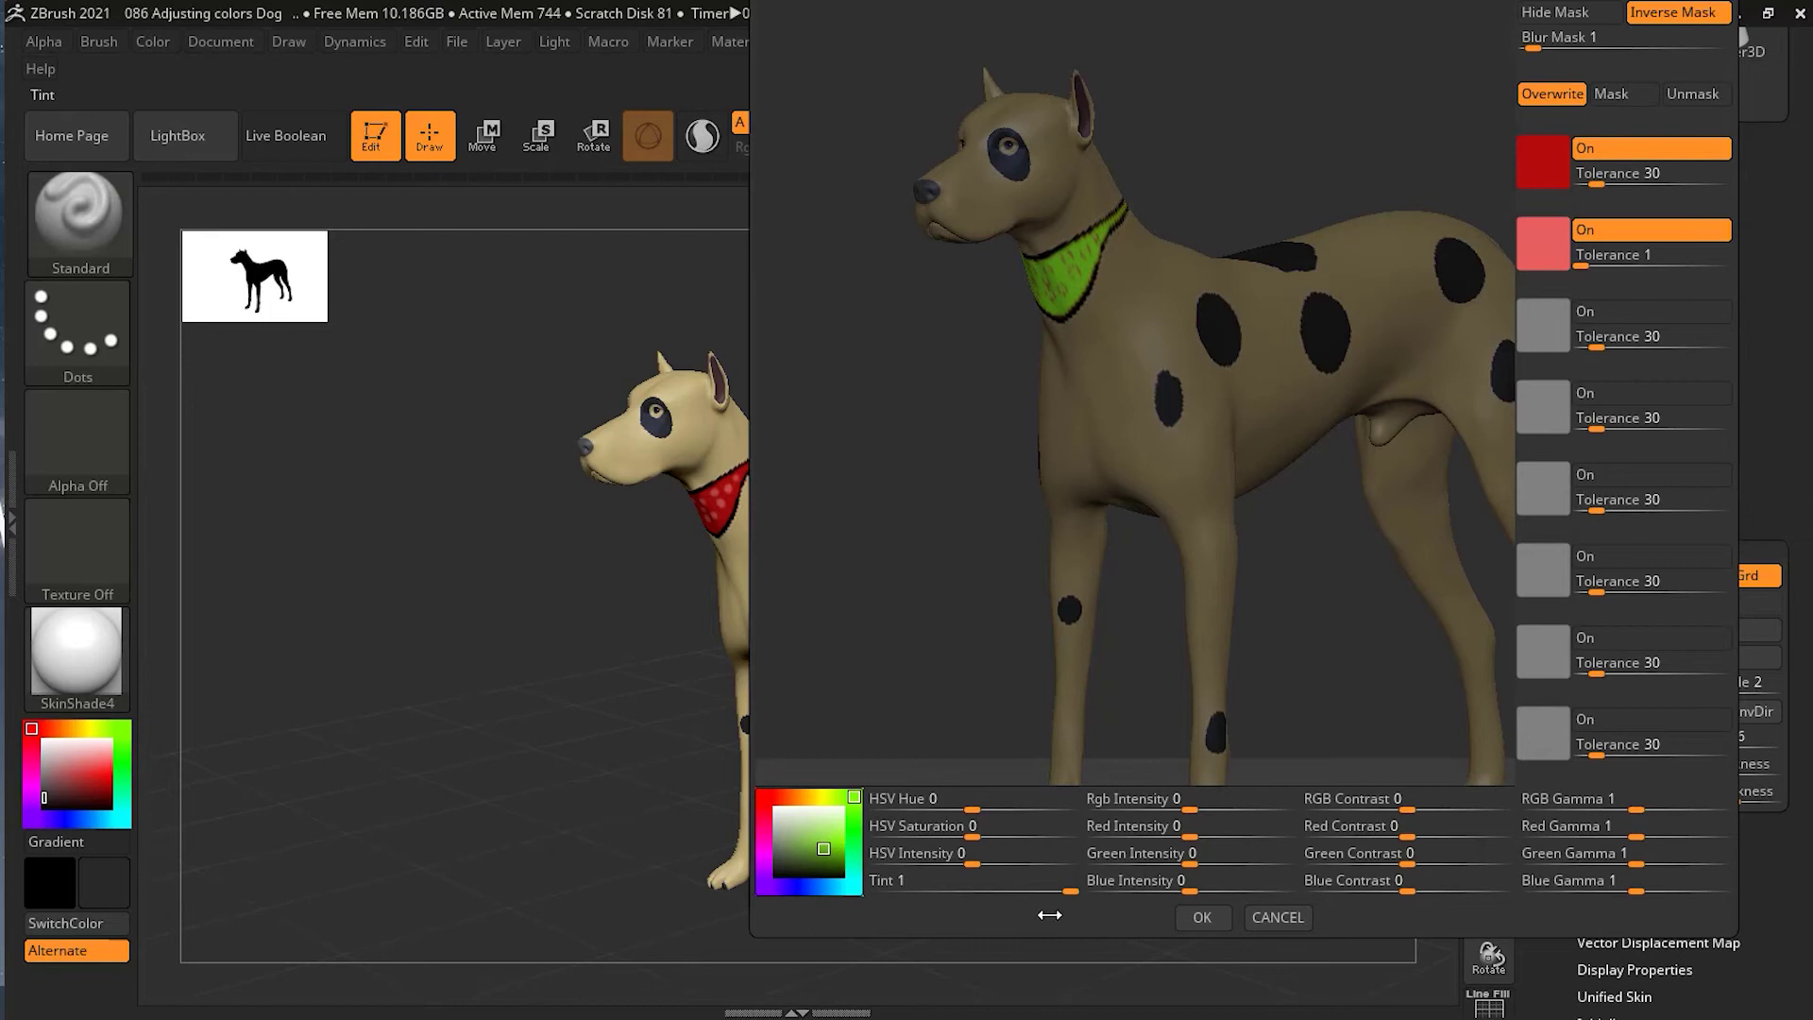
left_click(1347, 355)
Sample the black spots as the third colour and trial tolerance values on all three swatches.
left_click(1319, 336)
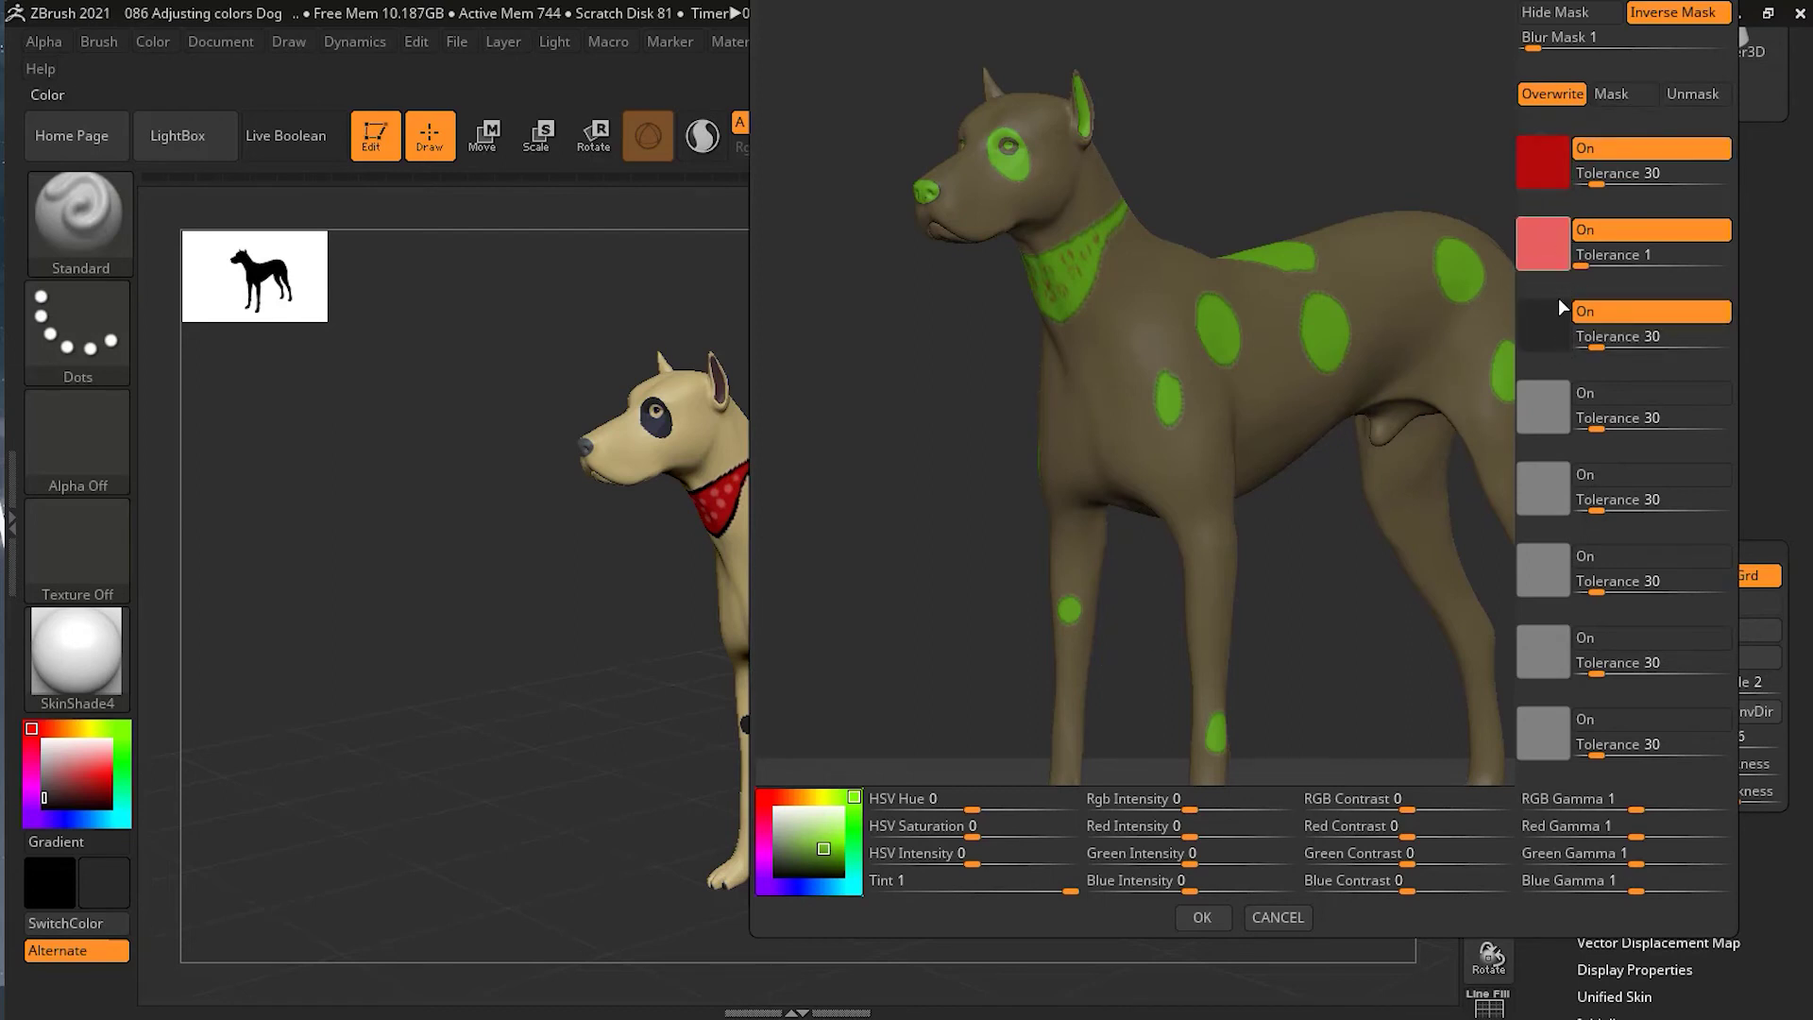
left_click(1599, 264)
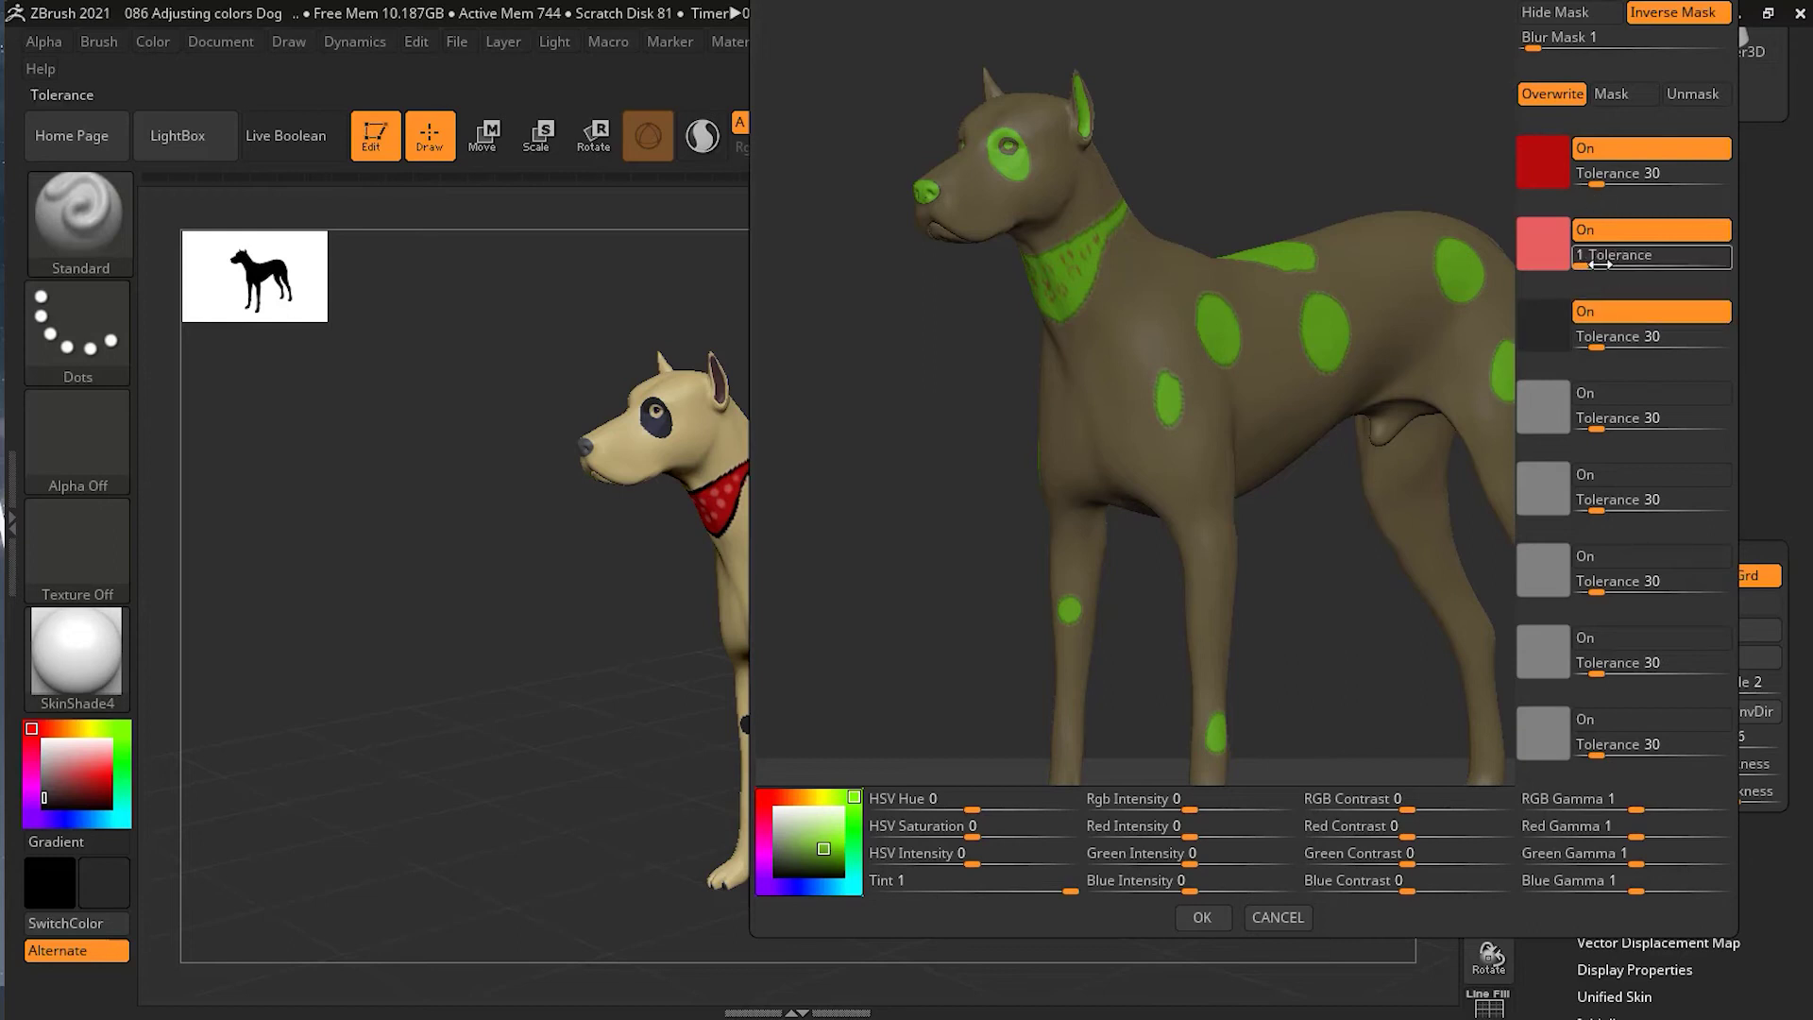
key("Return")
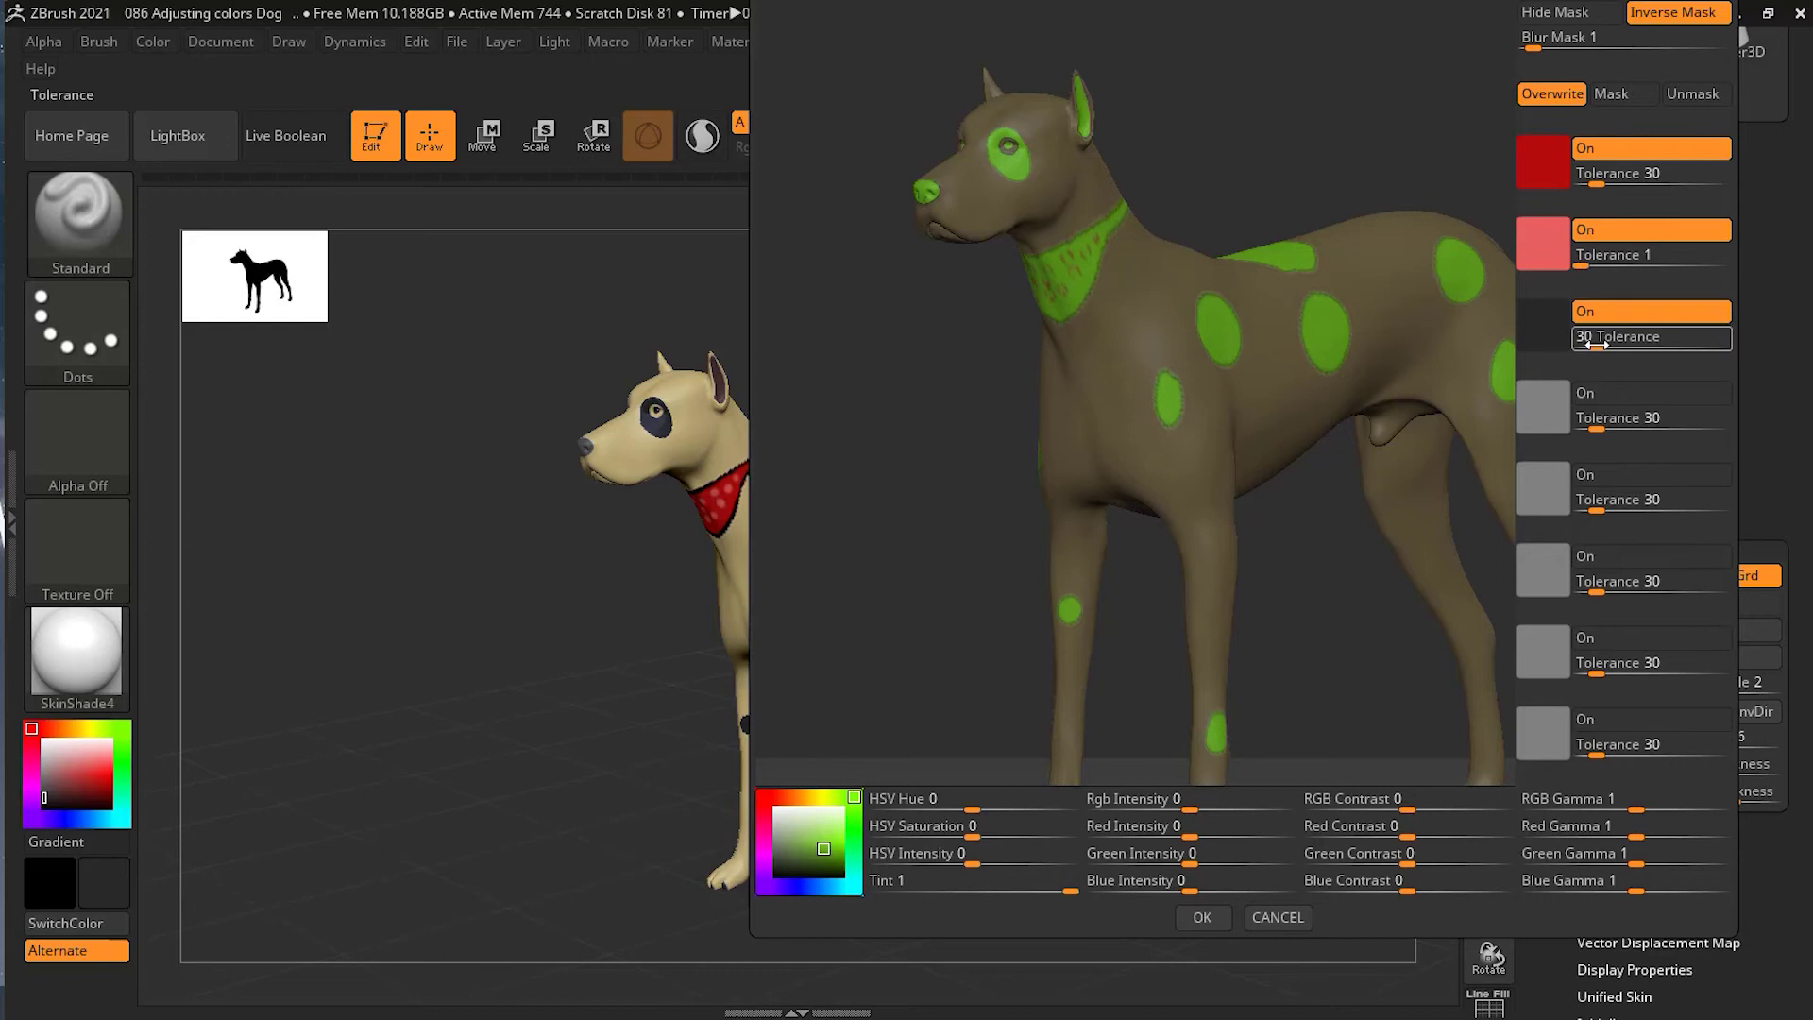
left_click_drag(1596, 345, 1582, 350)
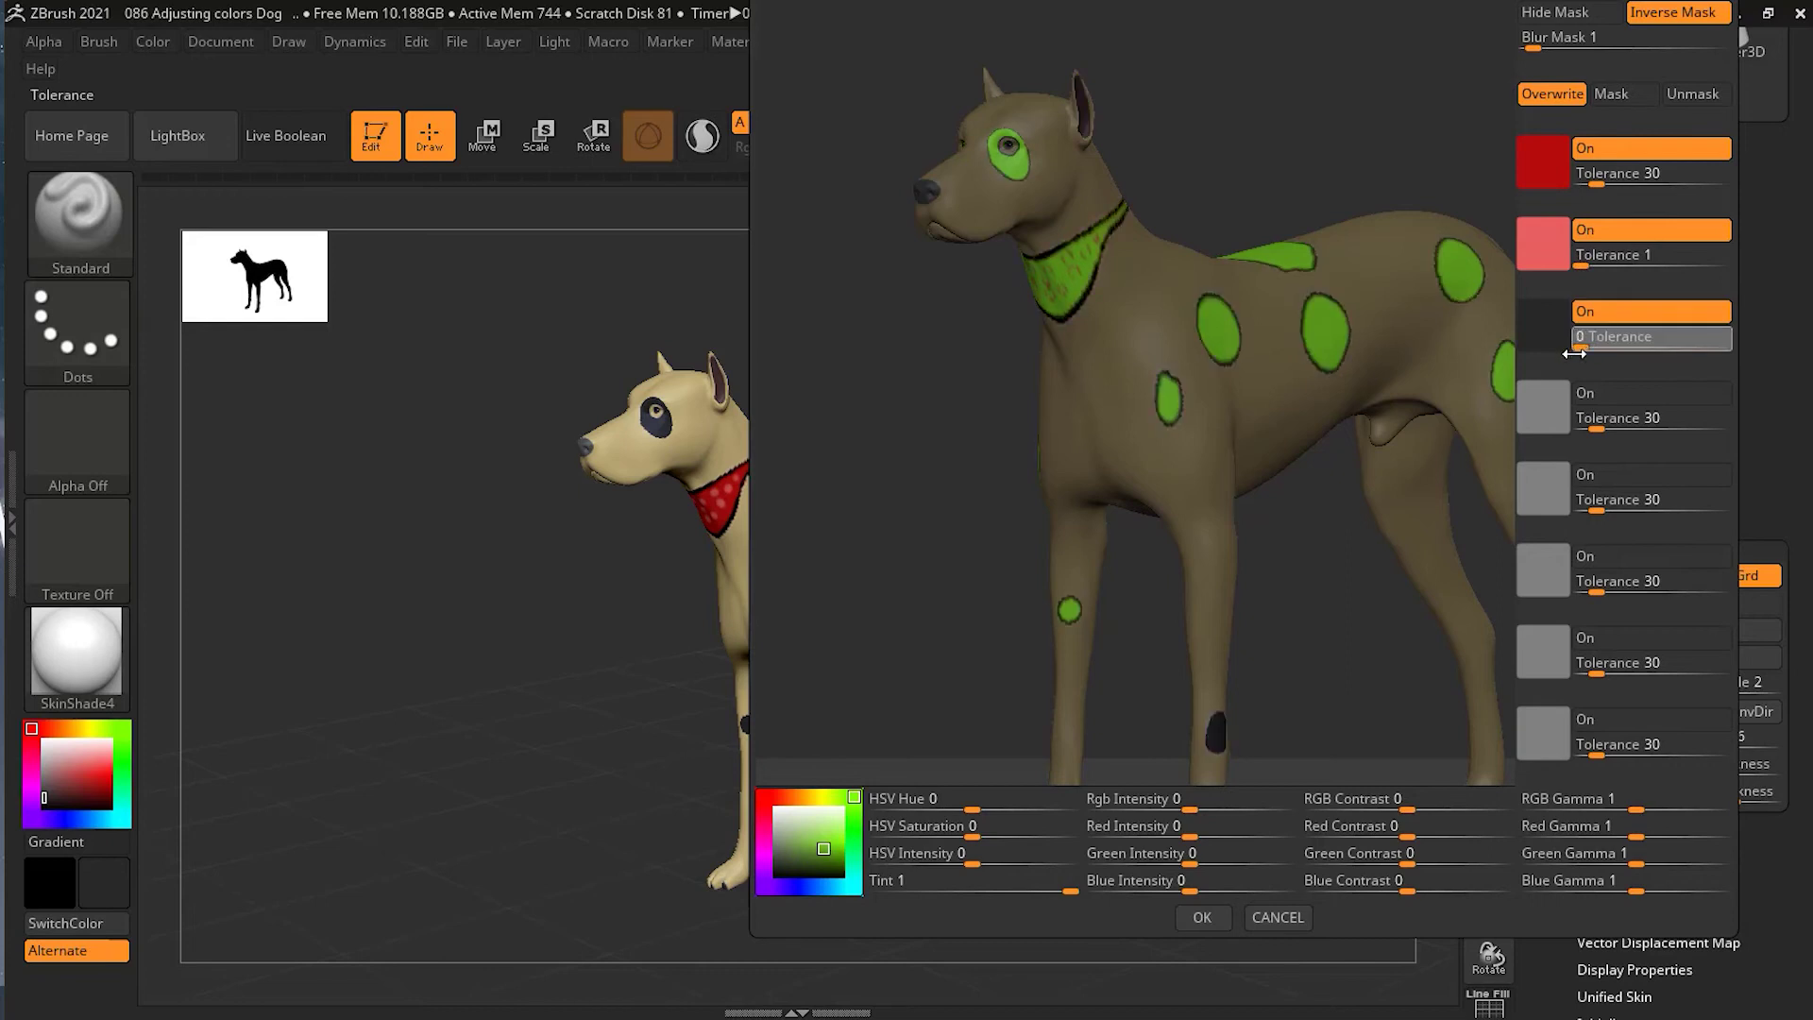
left_click_drag(1571, 353, 1585, 353)
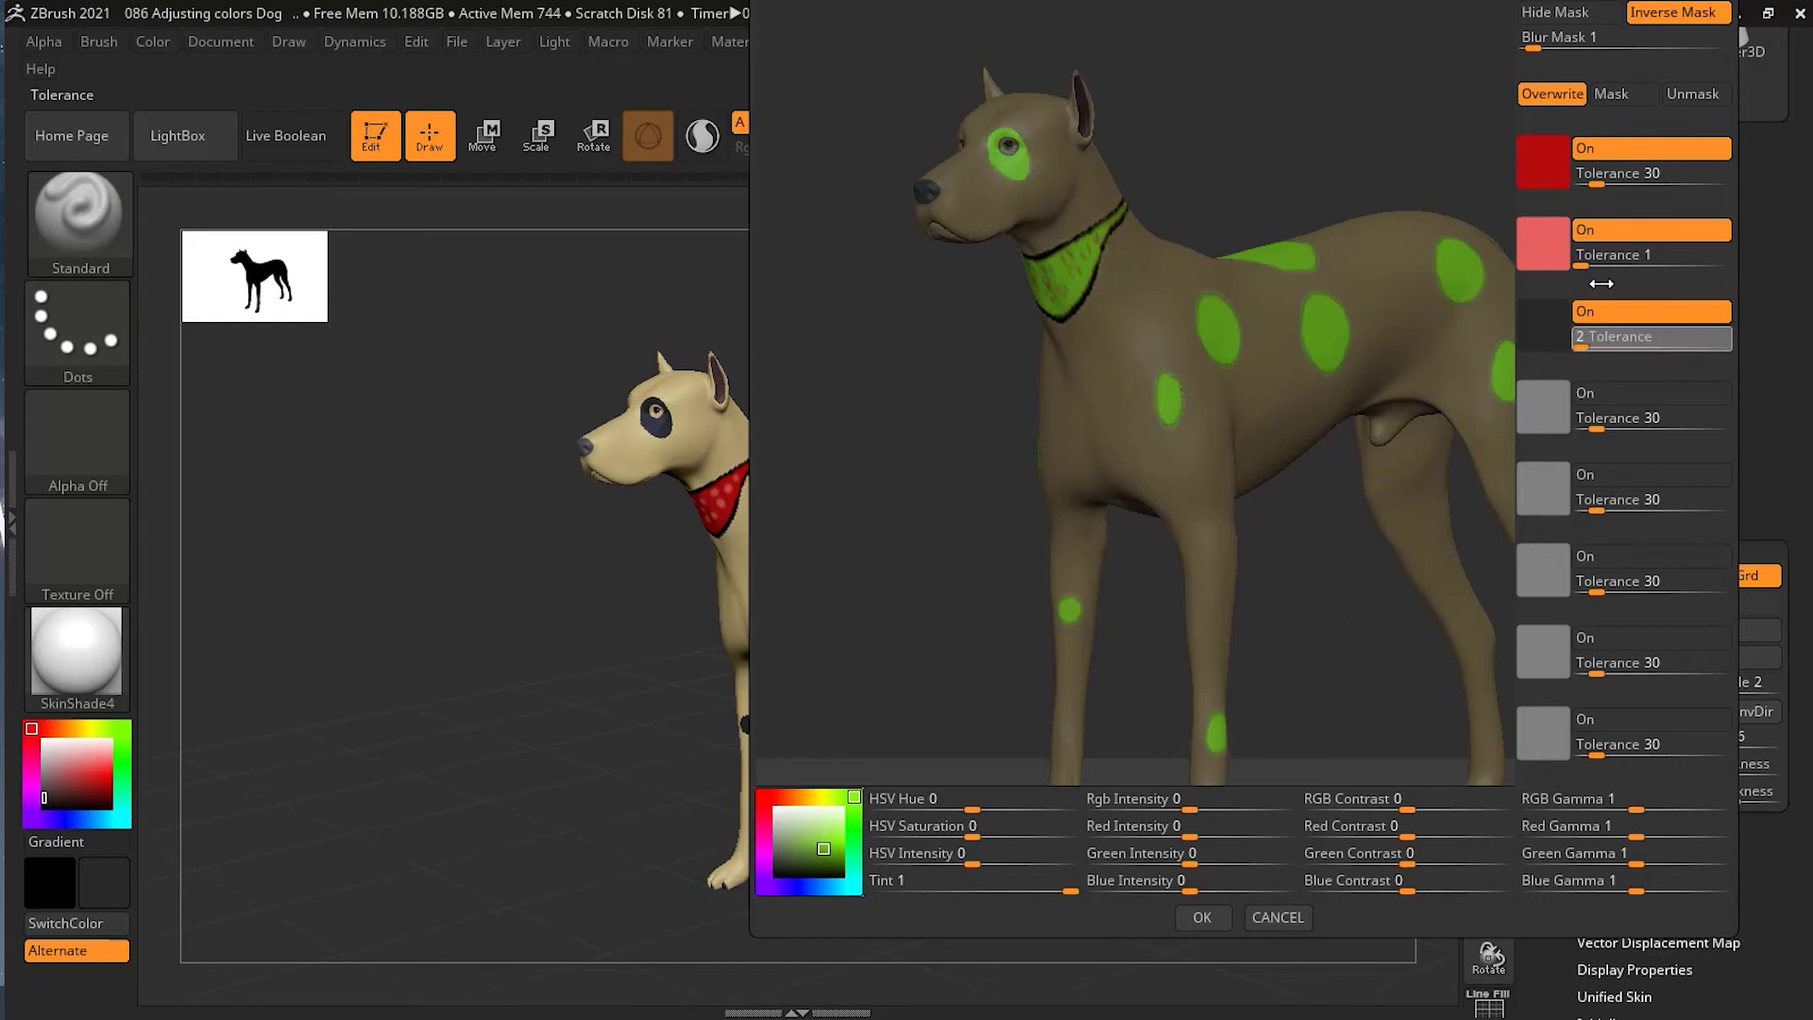
left_click_drag(1596, 180, 1659, 179)
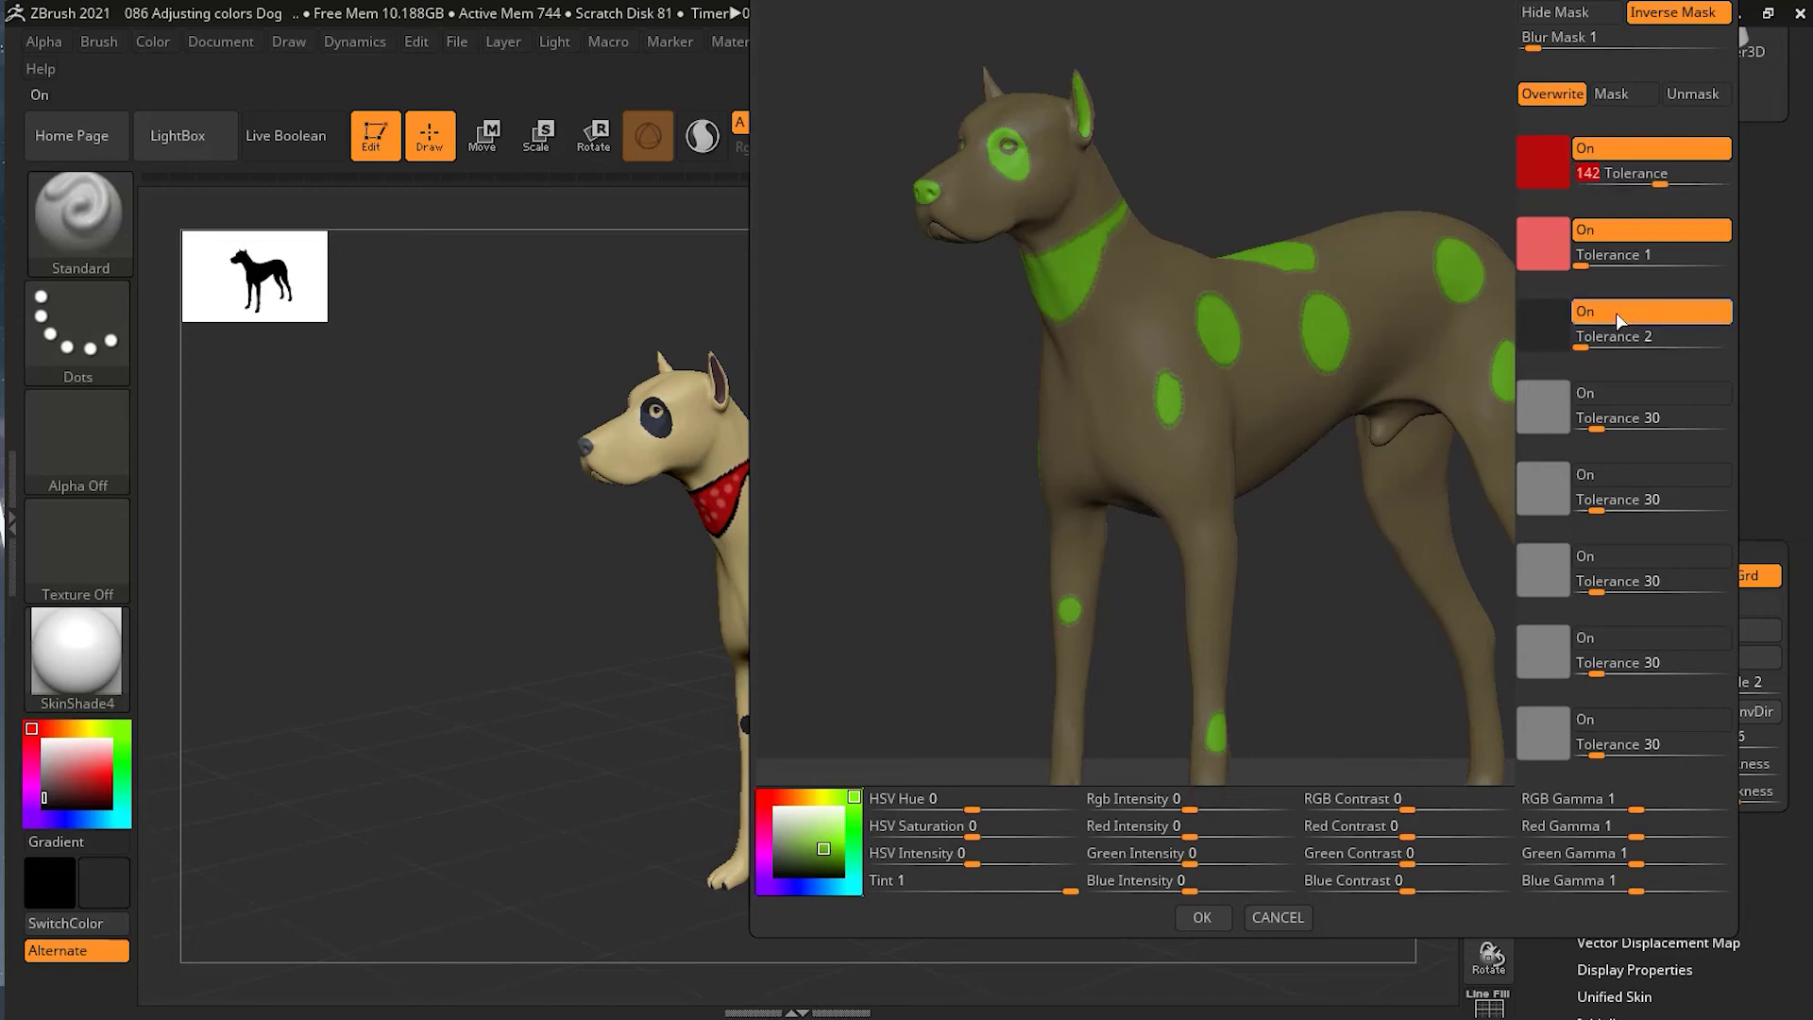
left_click_drag(1581, 349, 1591, 350)
left_click_drag(1660, 180, 1577, 187)
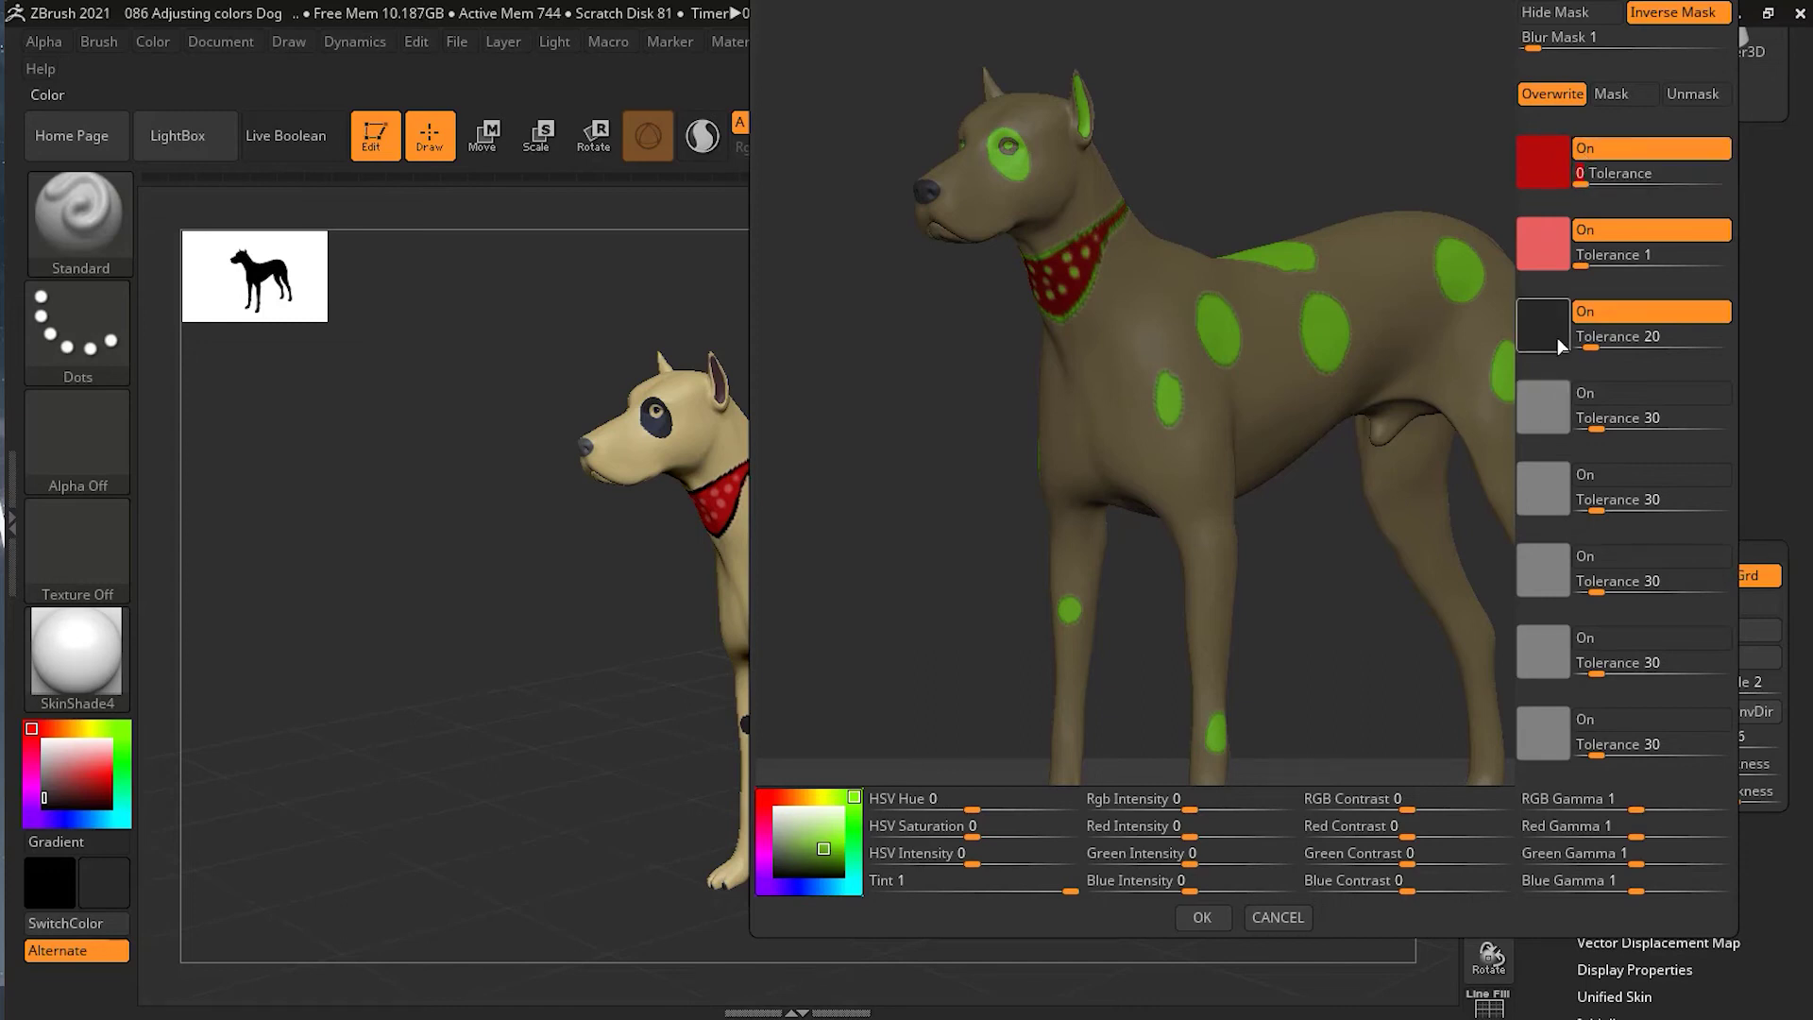
Turn off the spots and light-dots swatches and set the red swatch's tolerance to 40.
left_click(1603, 313)
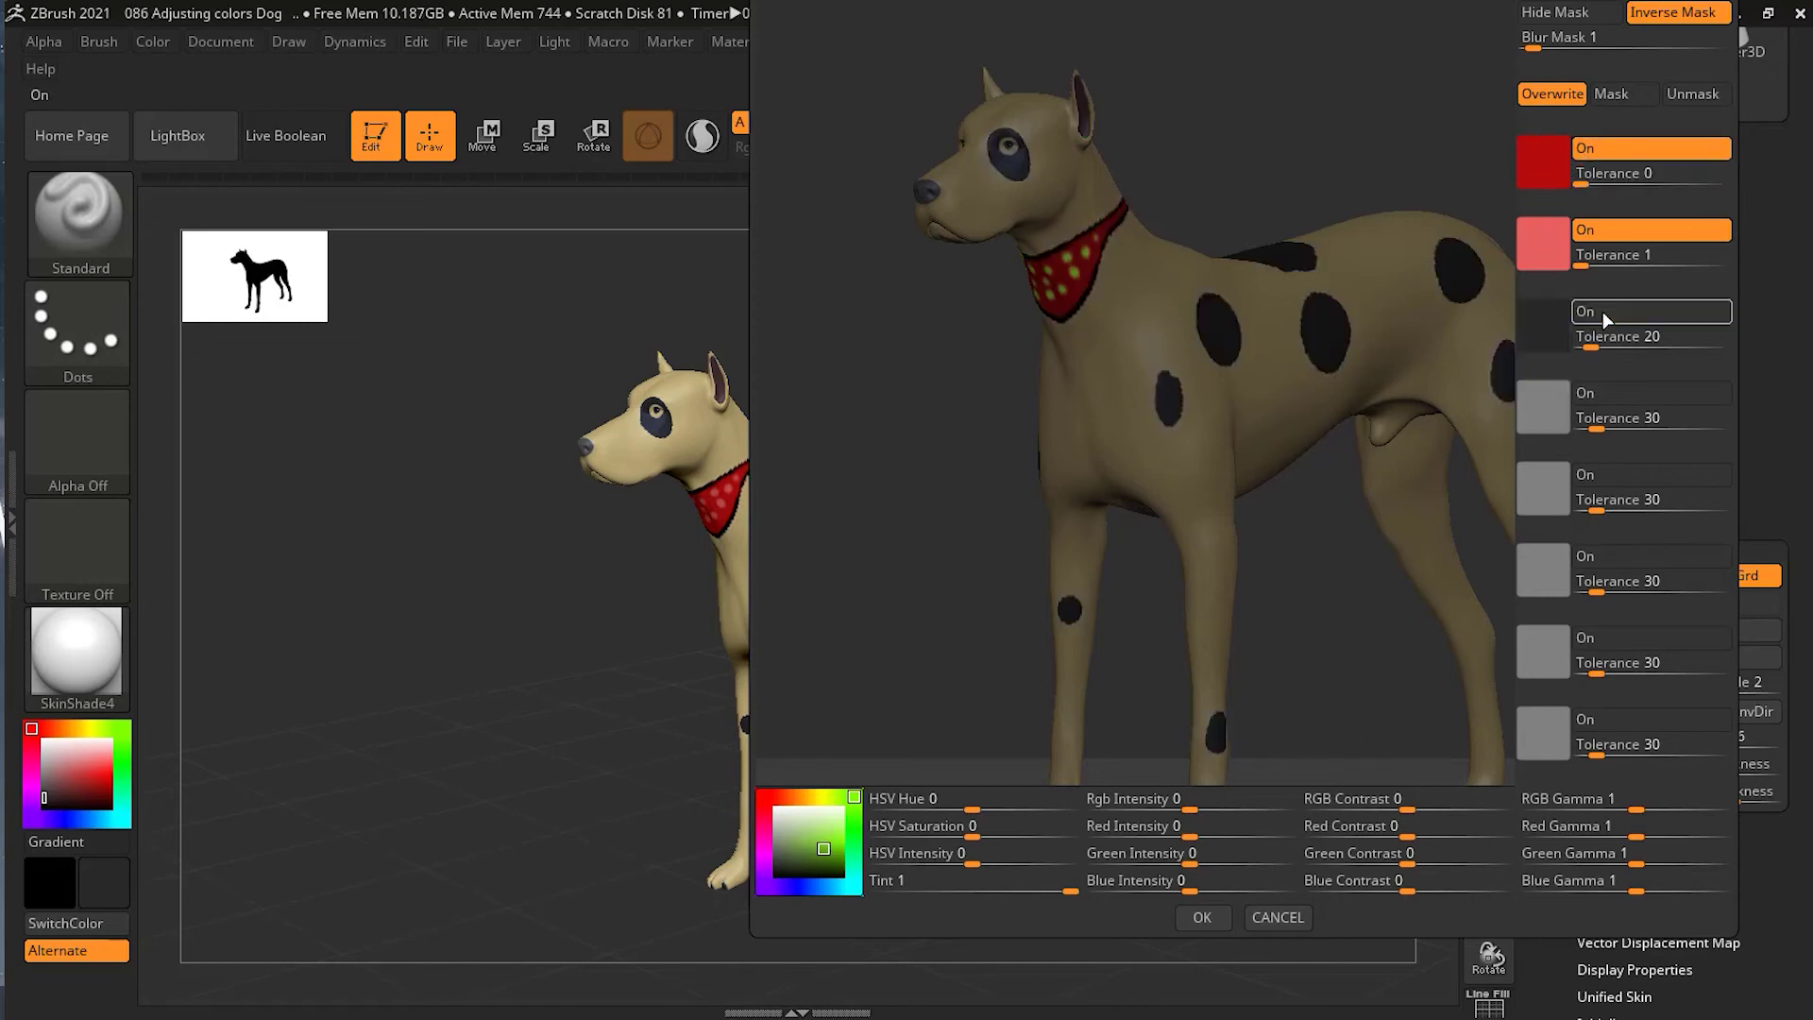
left_click(1612, 234)
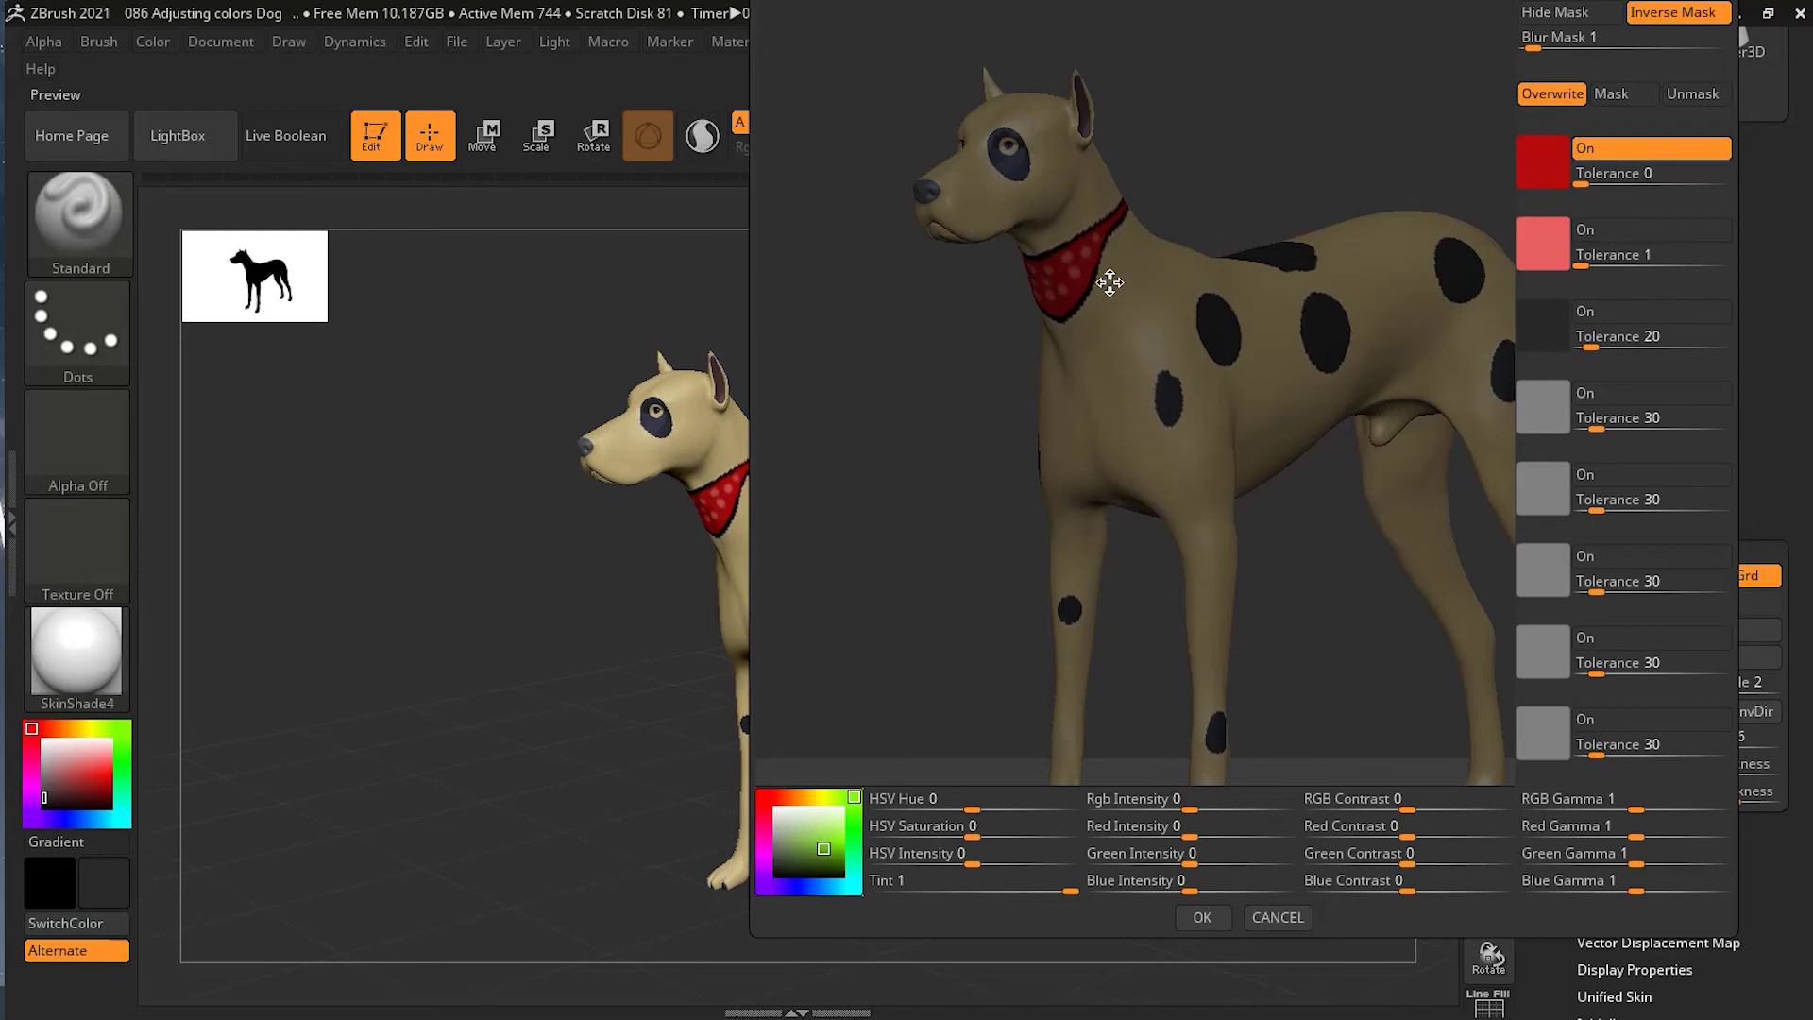
left_click_drag(1639, 185, 1605, 185)
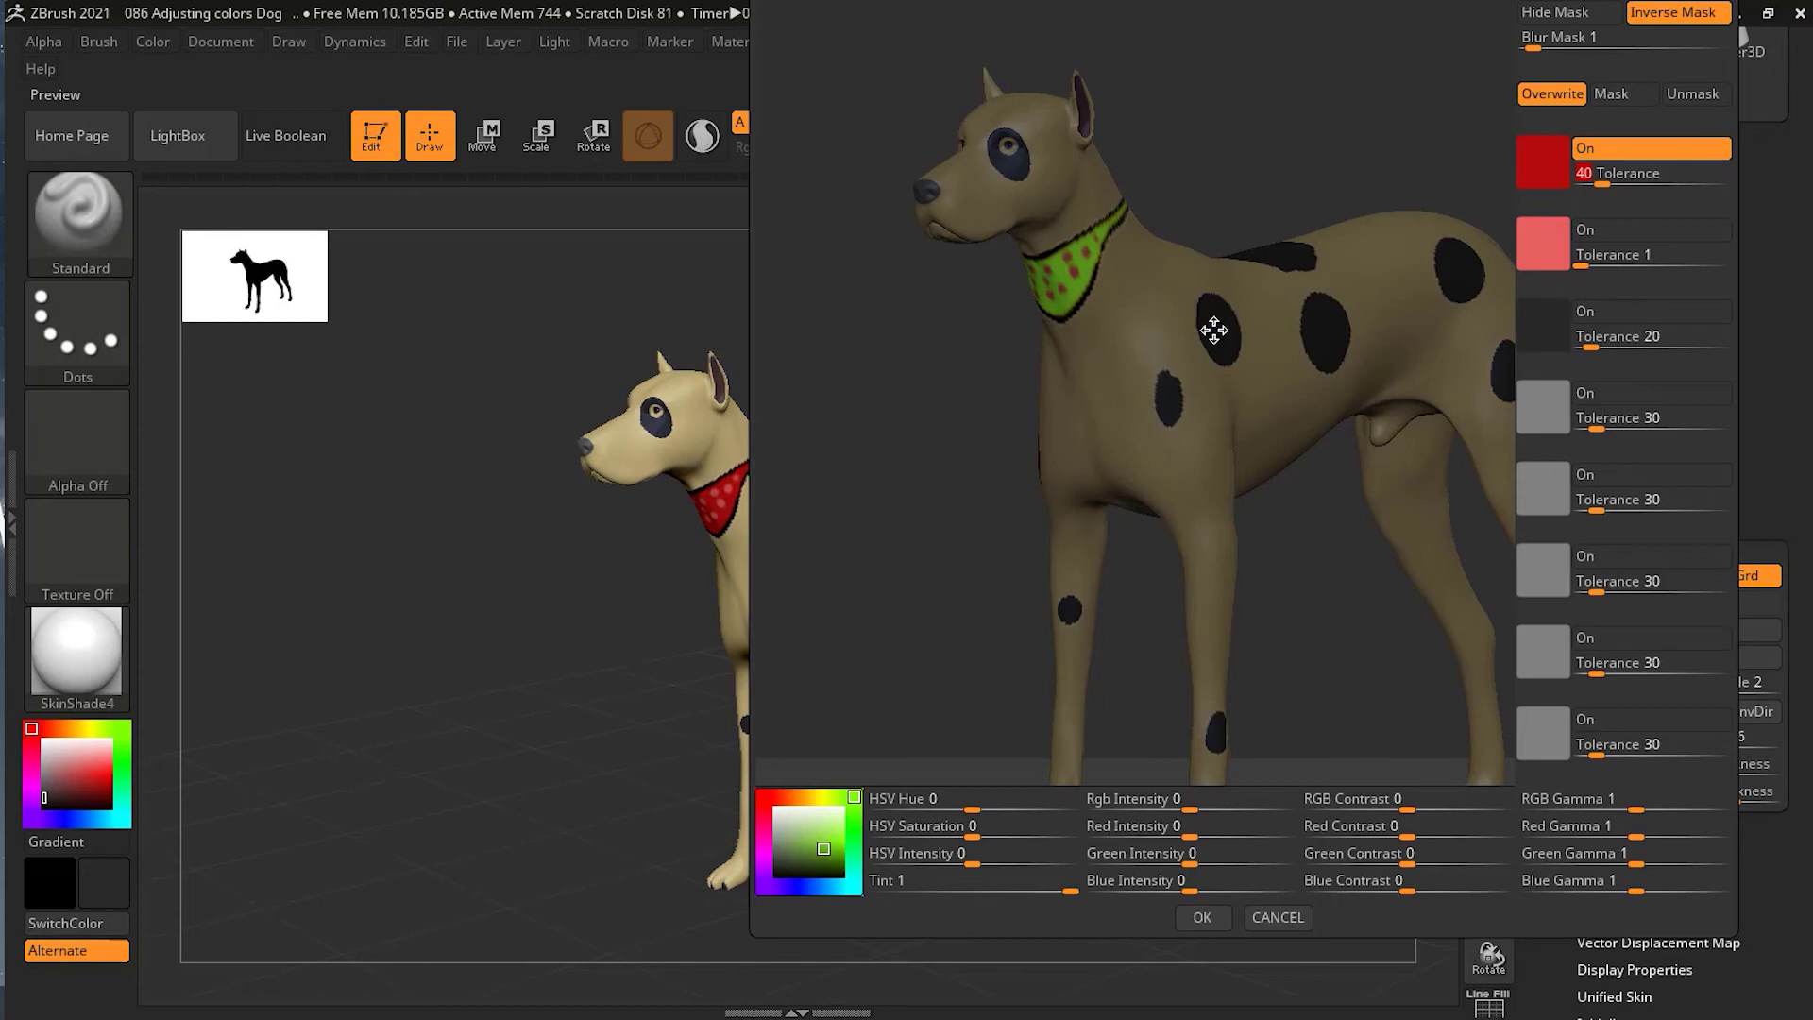
Target only the black spots swatch instead of red, with tolerance 10 to exclude the bandana.
left_click(1622, 156)
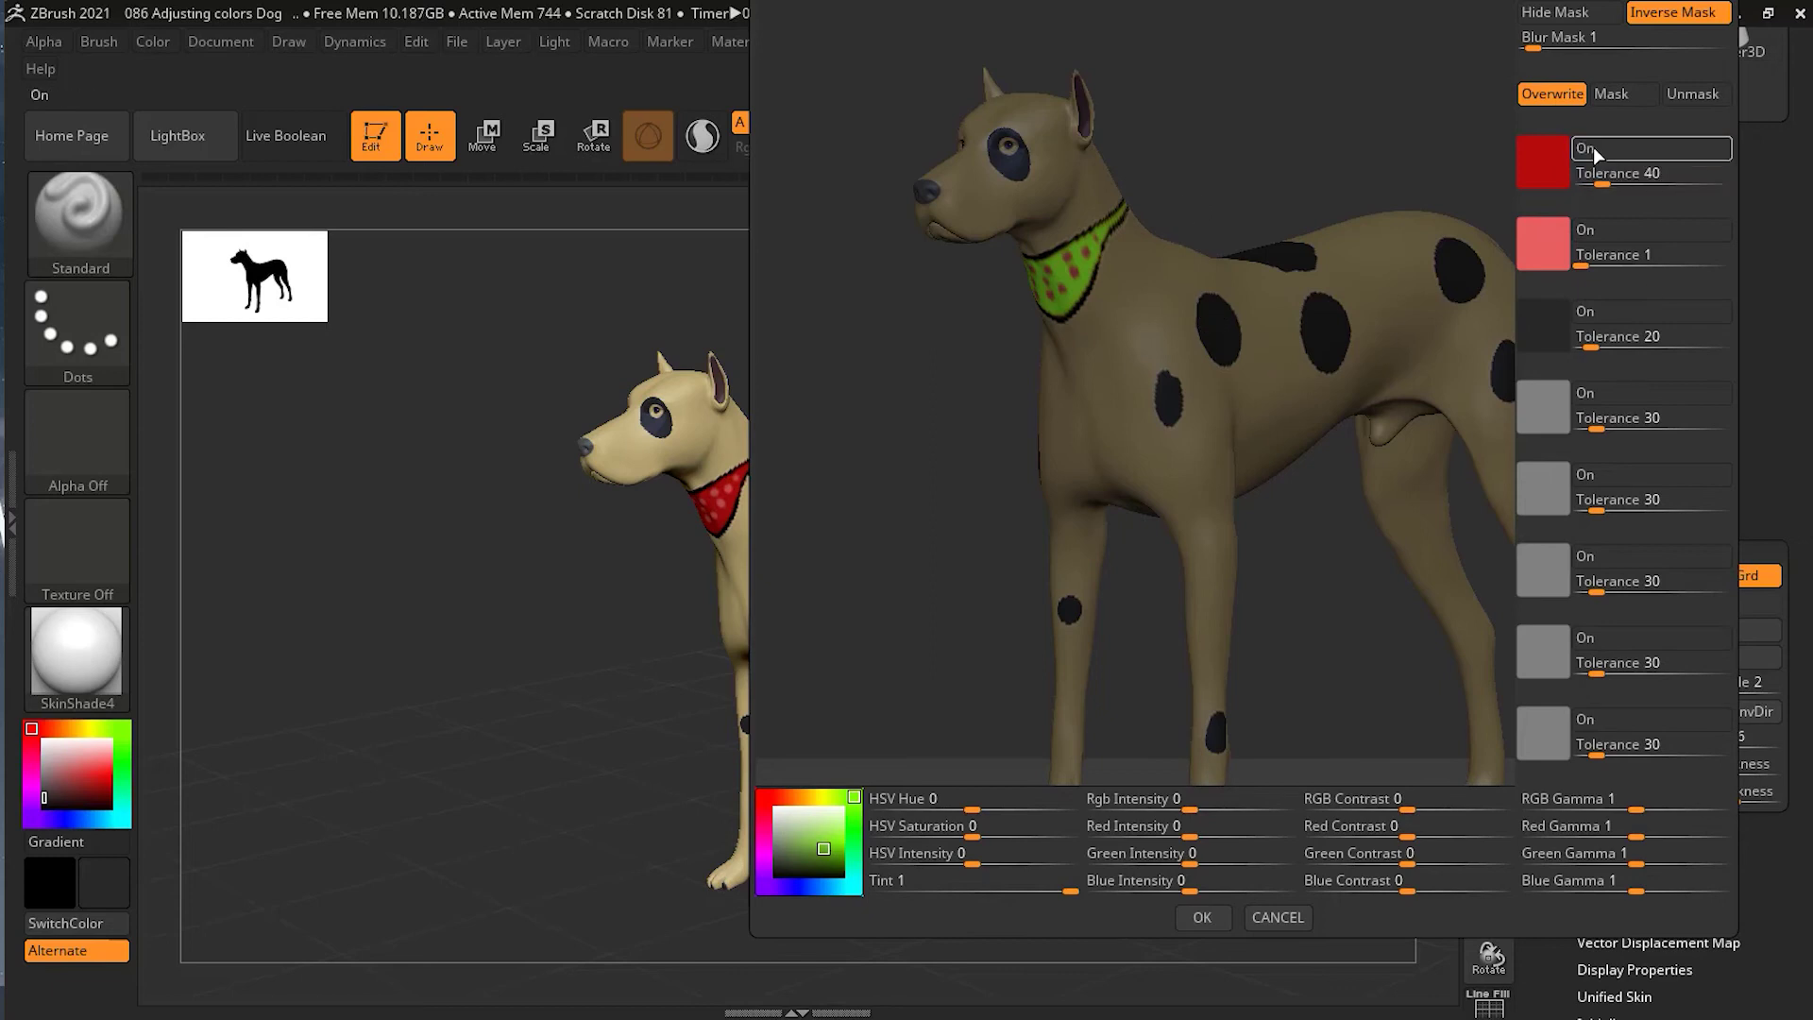
left_click(1624, 316)
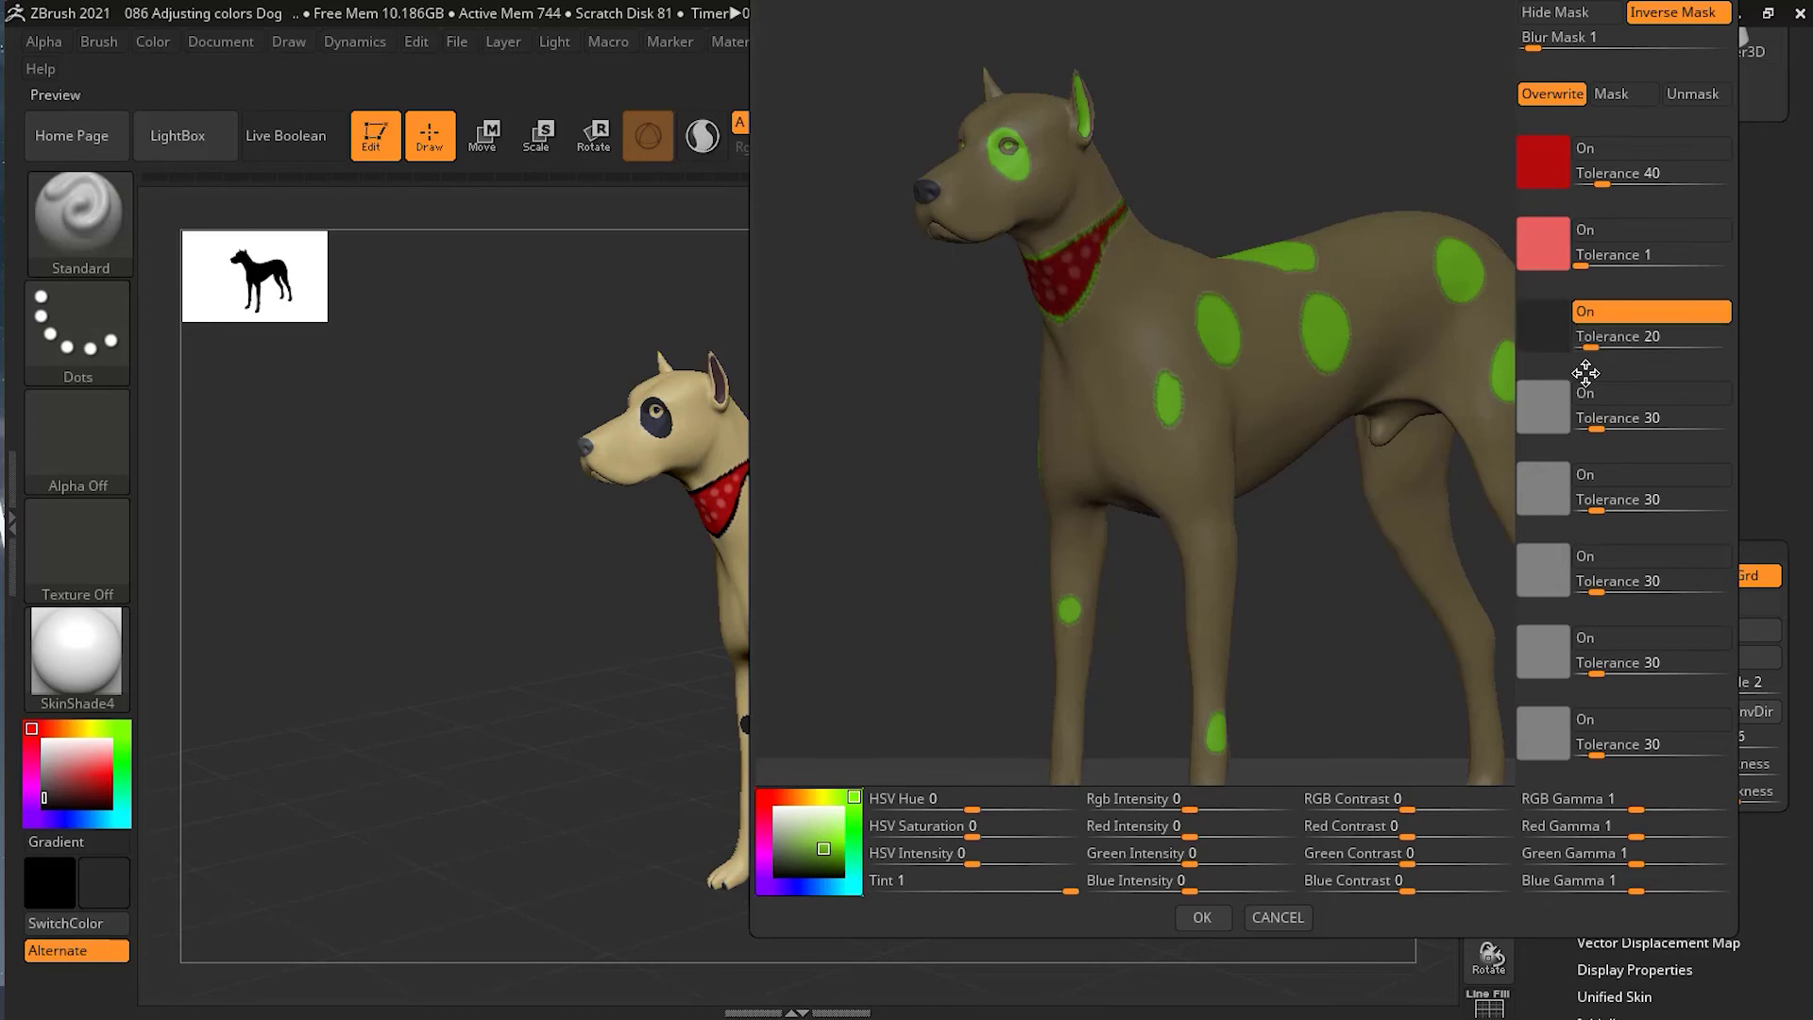
left_click(1590, 350)
left_click_drag(1589, 349, 1658, 345)
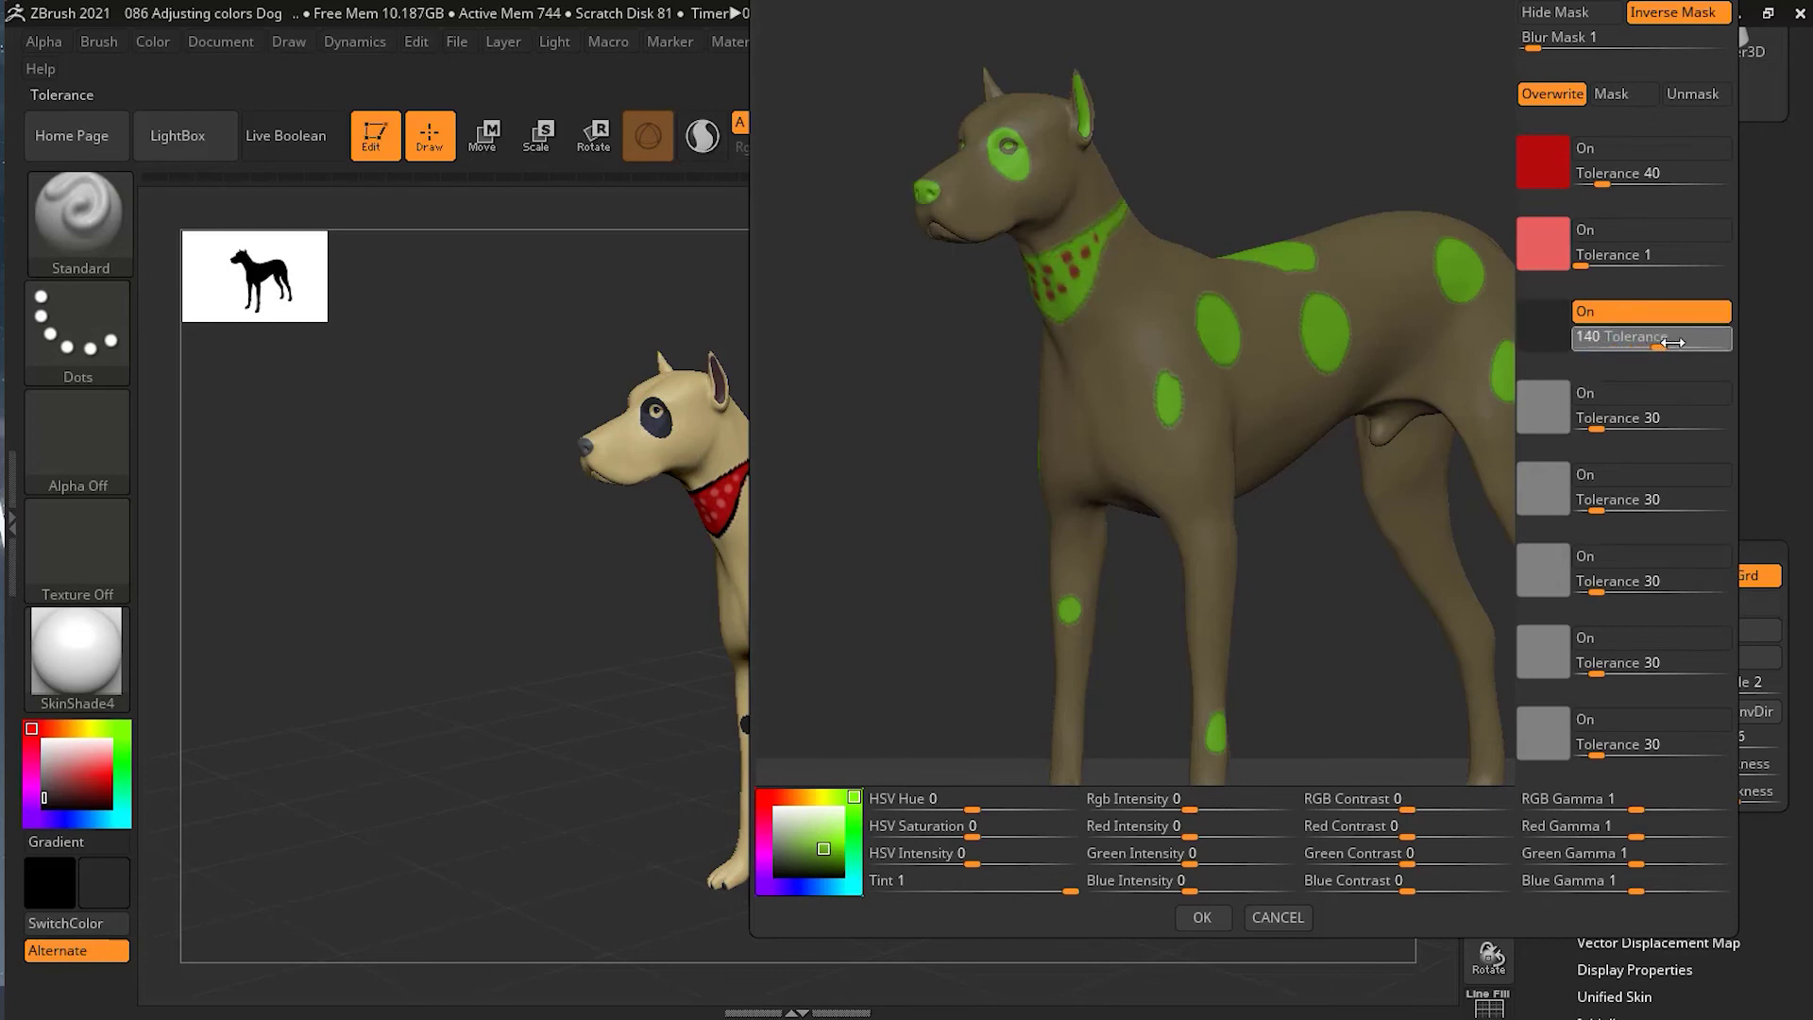
left_click_drag(1672, 342, 1579, 343)
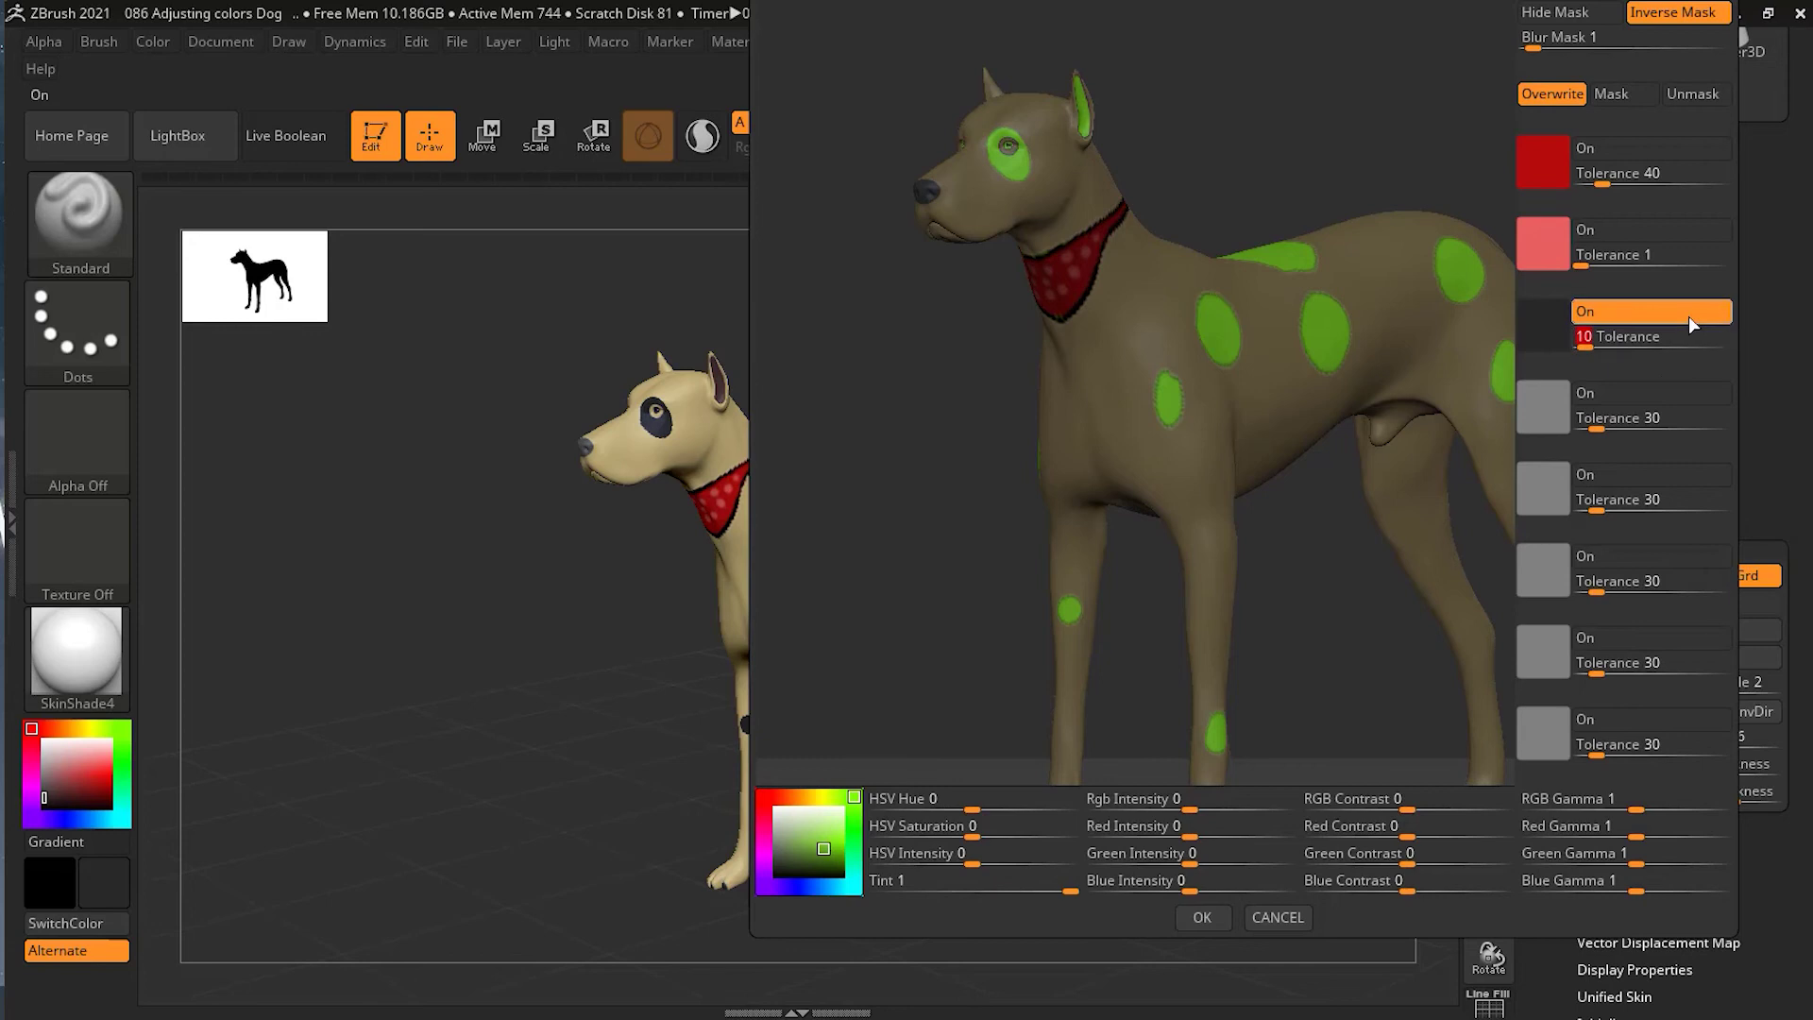
Tint the spots blue, lower the tint to 0.48358 for dark blue, and apply.
left_click(799, 889)
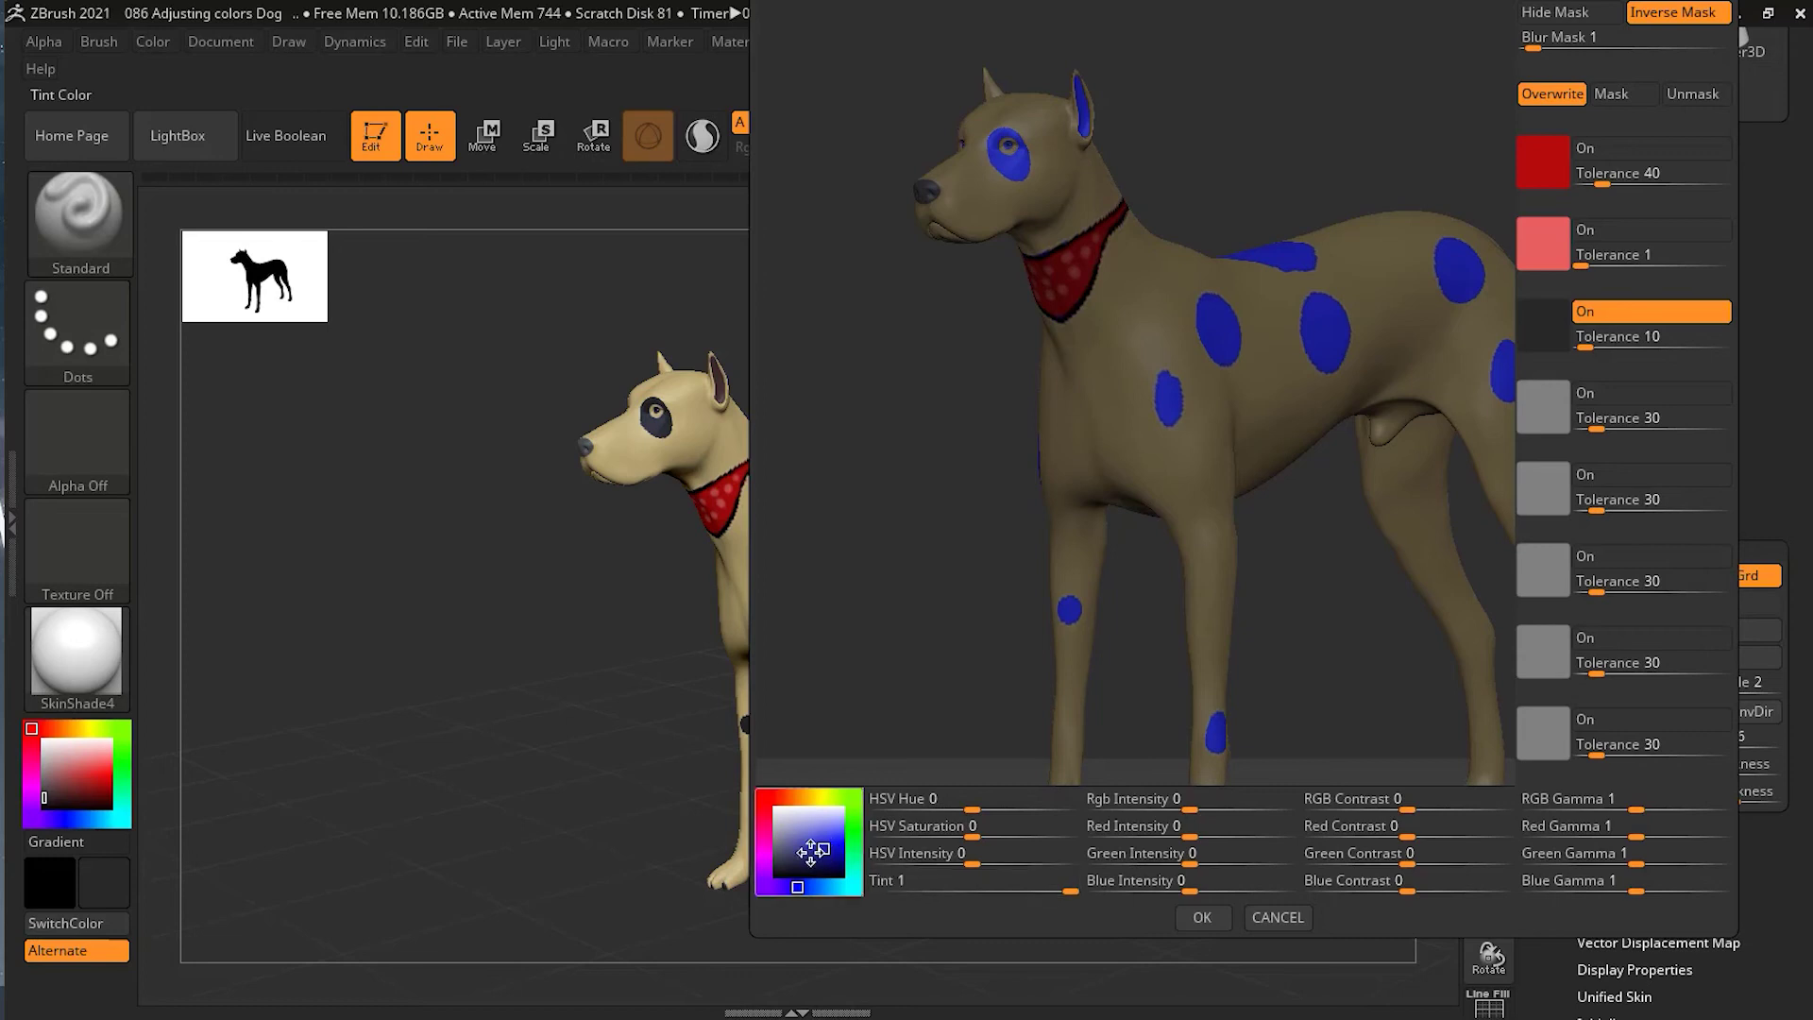
mouse_move(978, 892)
left_mouse_down()
mouse_move(1027, 892)
mouse_move(1011, 892)
left_mouse_up()
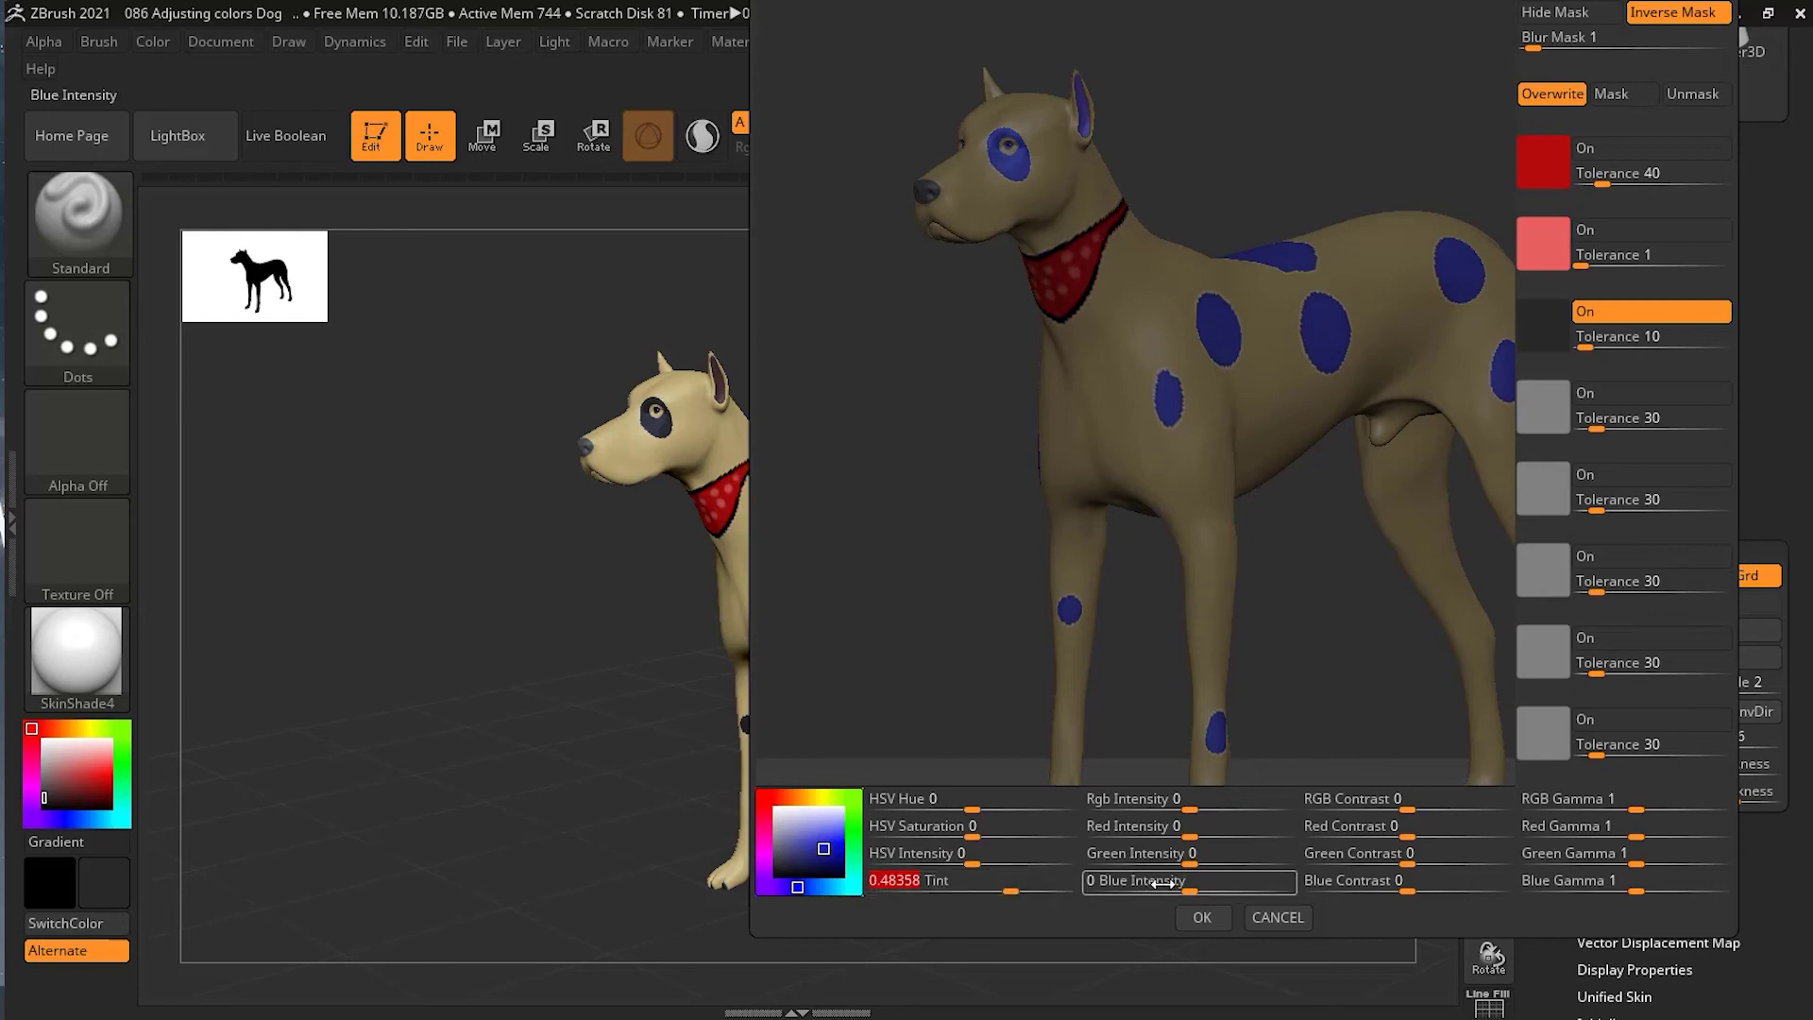
left_click(1204, 917)
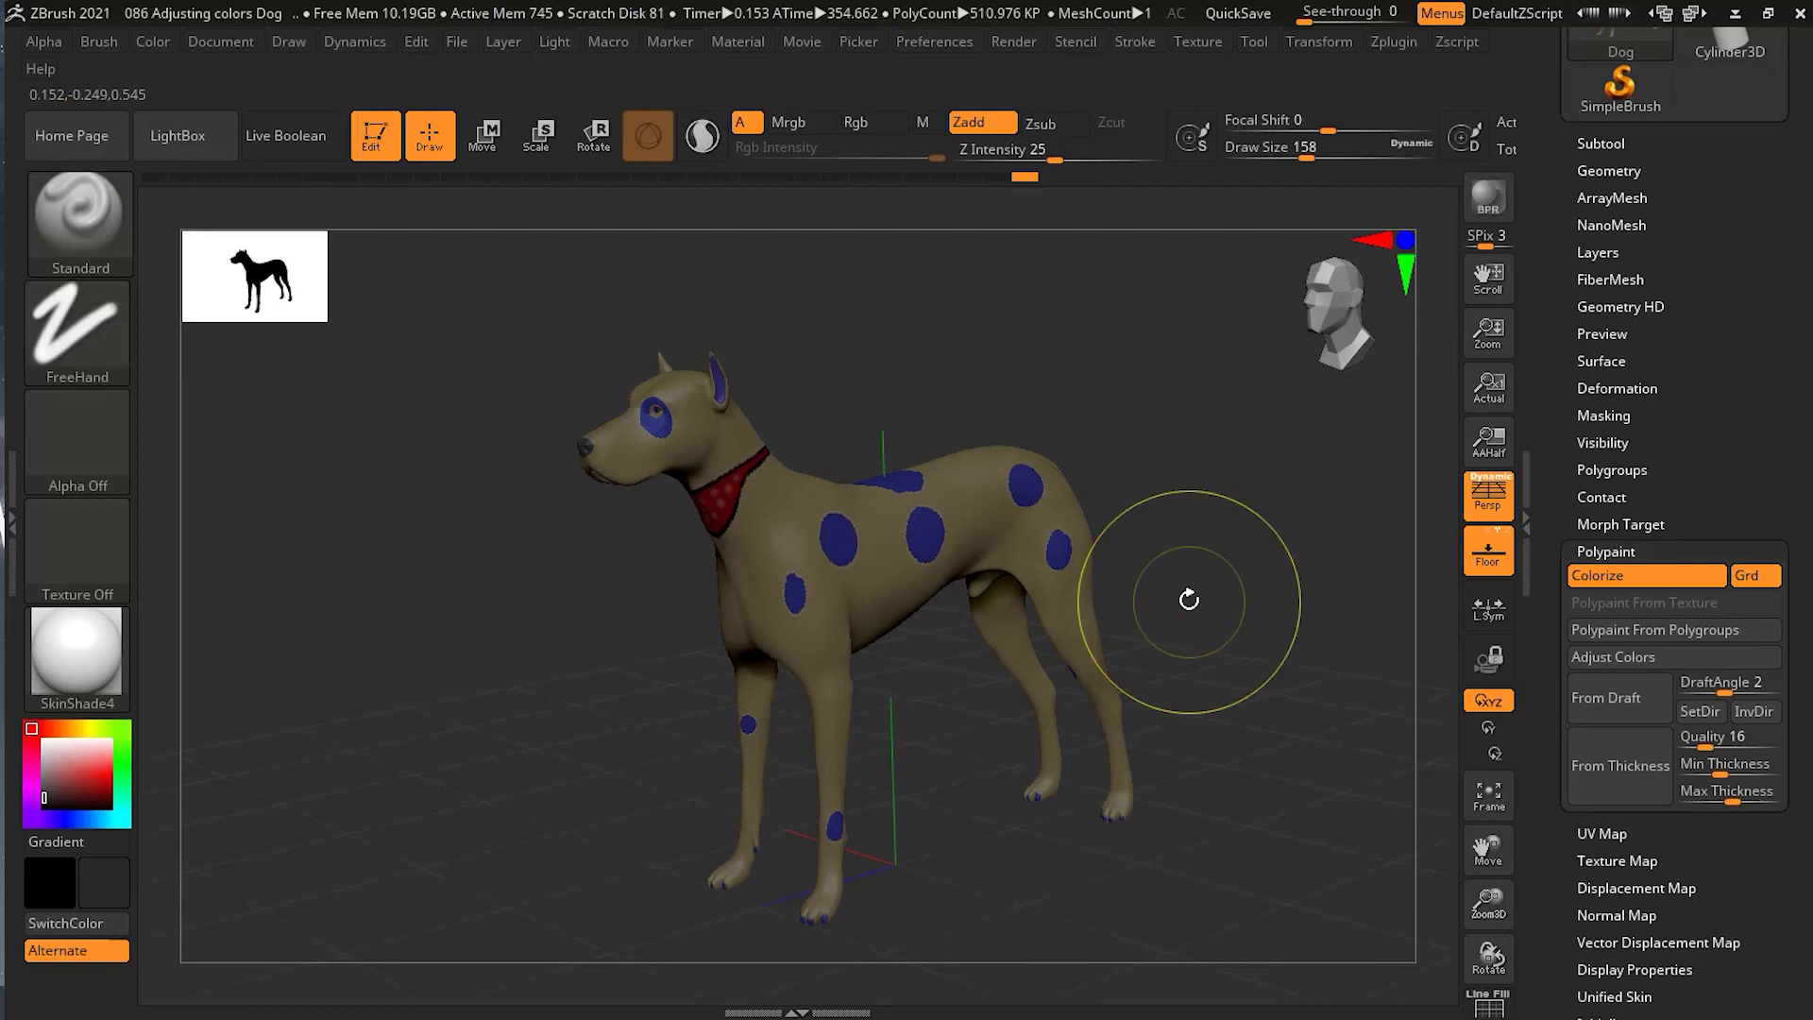
Ctrl-drag on empty canvas to clear the dog's mask, then reopen Polypaint > Adjust Colors.
mouse_move(1145, 405)
left_mouse_down("ctrl")
mouse_move(1261, 542)
mouse_move(1348, 542)
mouse_move(1250, 559)
left_mouse_up("ctrl")
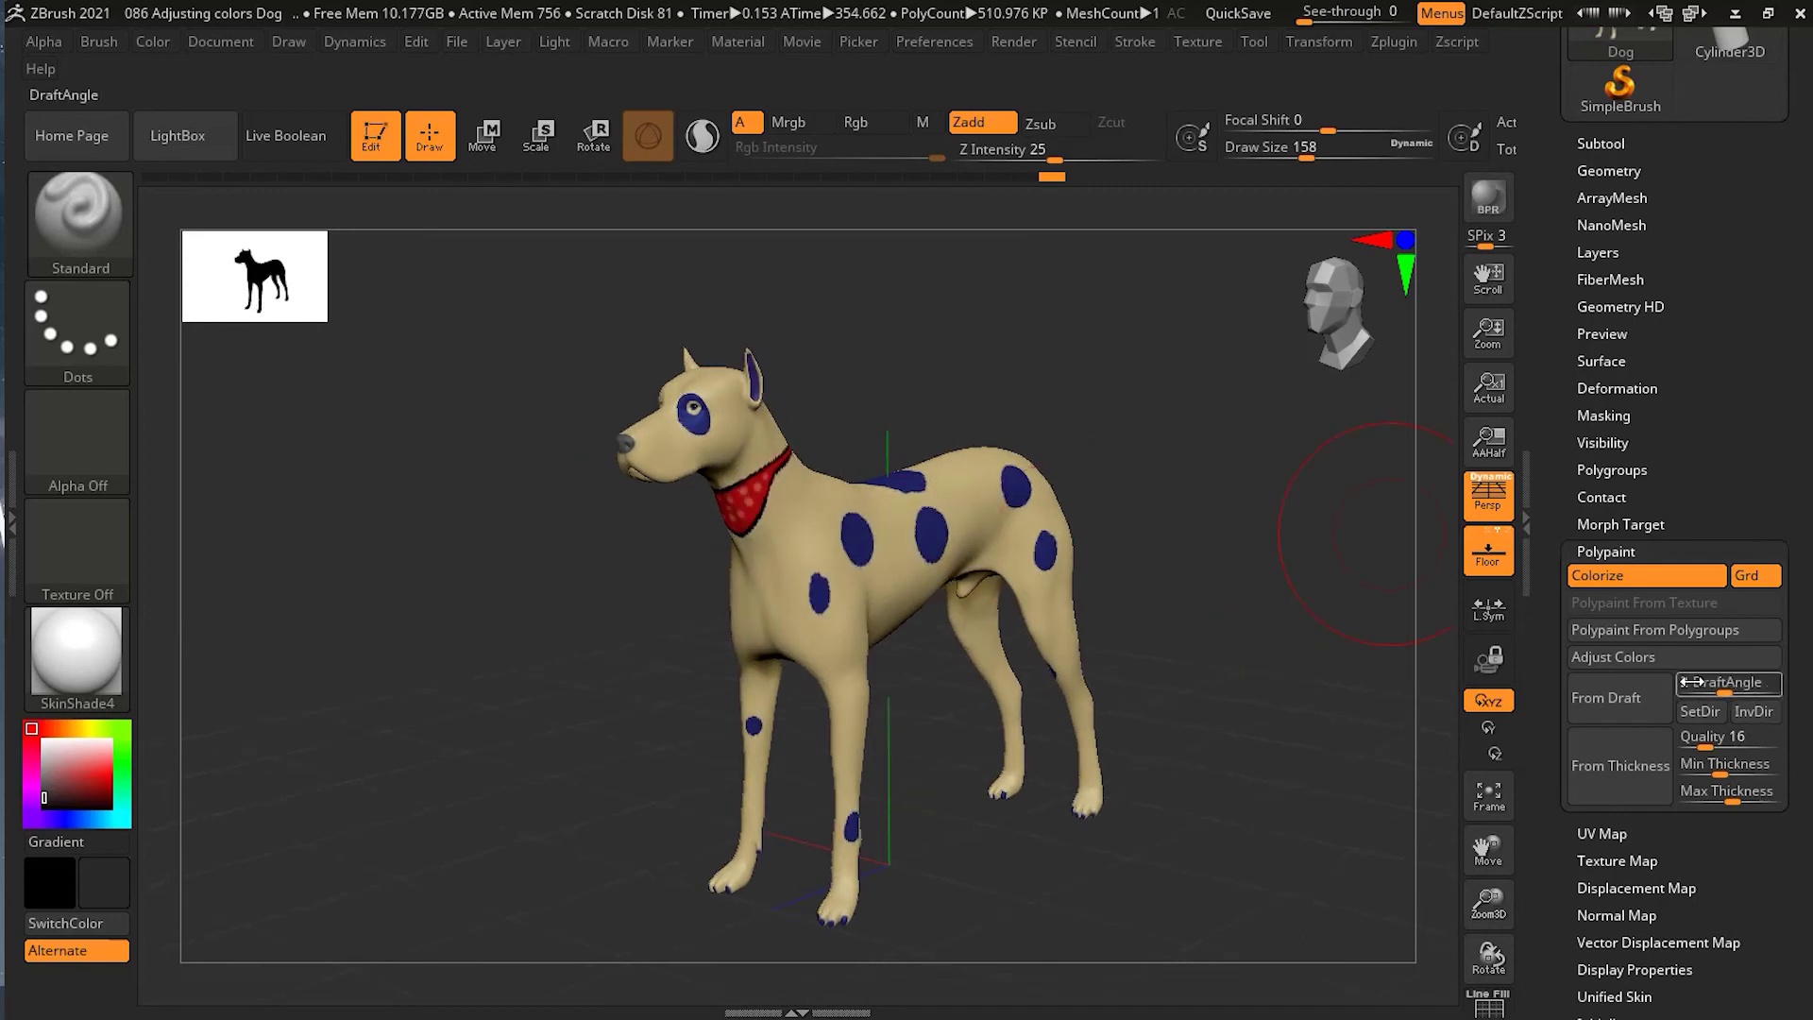
left_click(1651, 658)
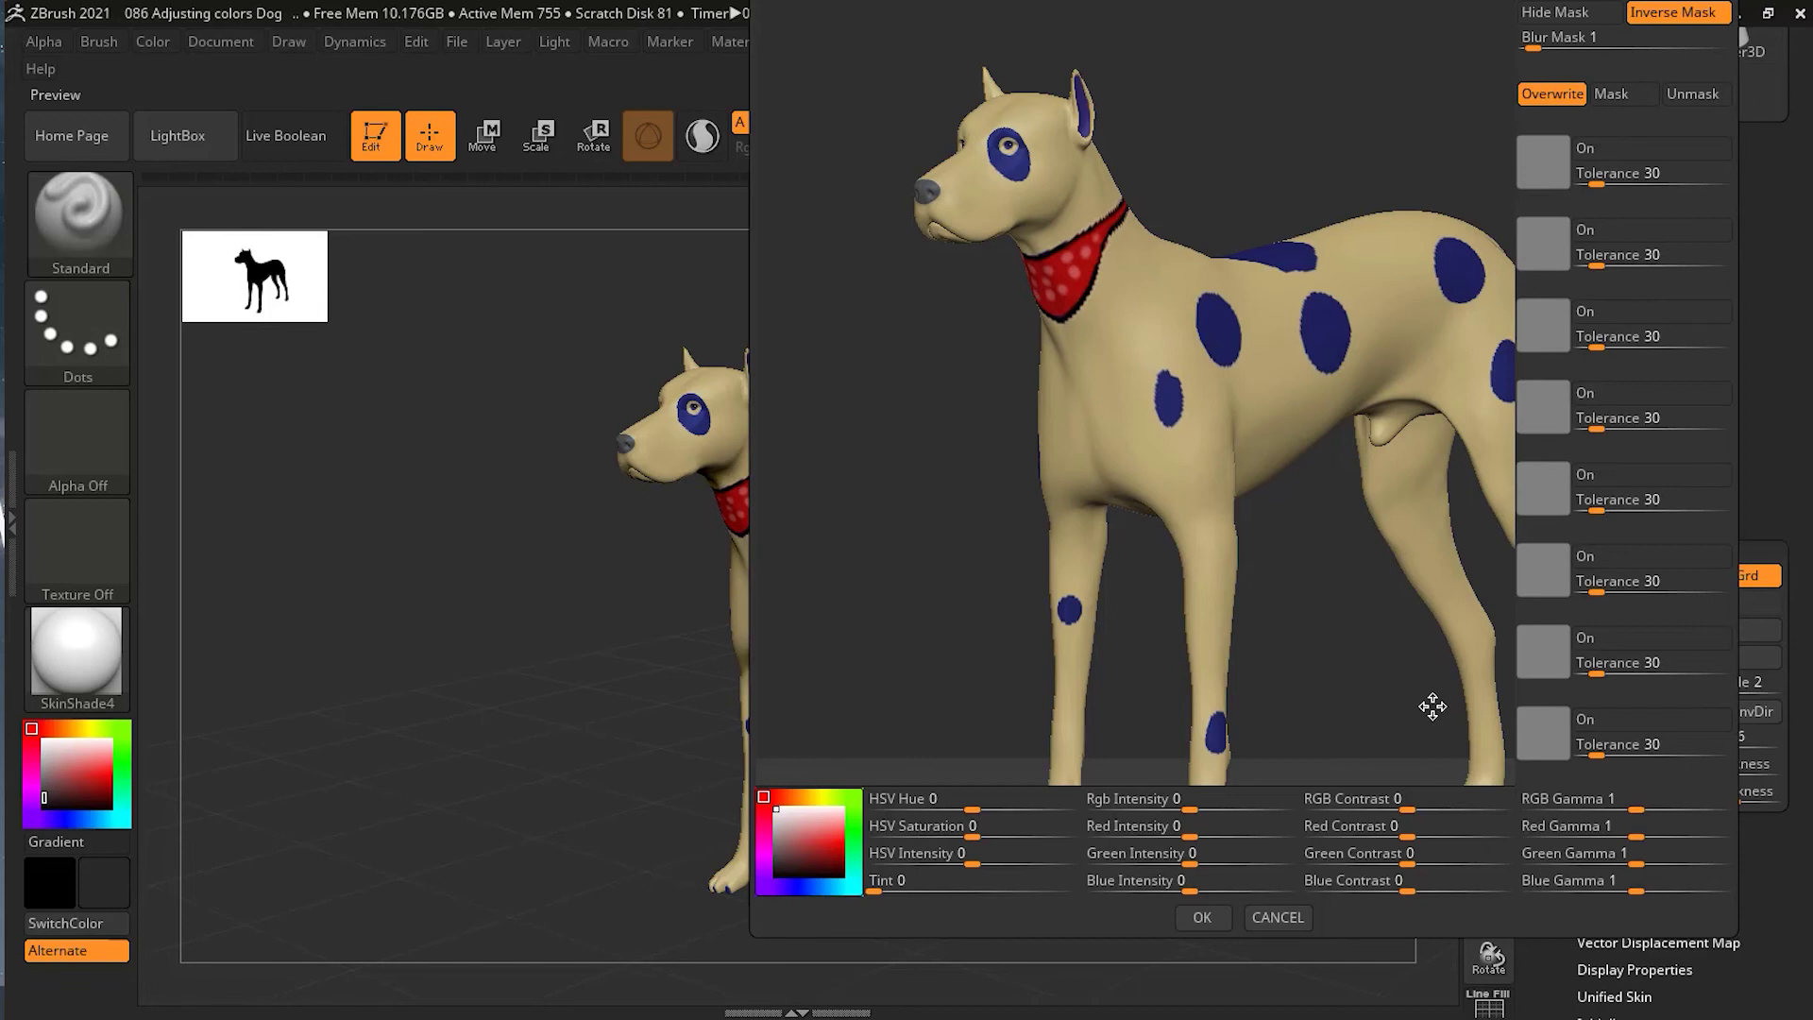
Close and reopen Adjust Colors, then cancel it so the blue spots stay unchanged.
left_click(1278, 917)
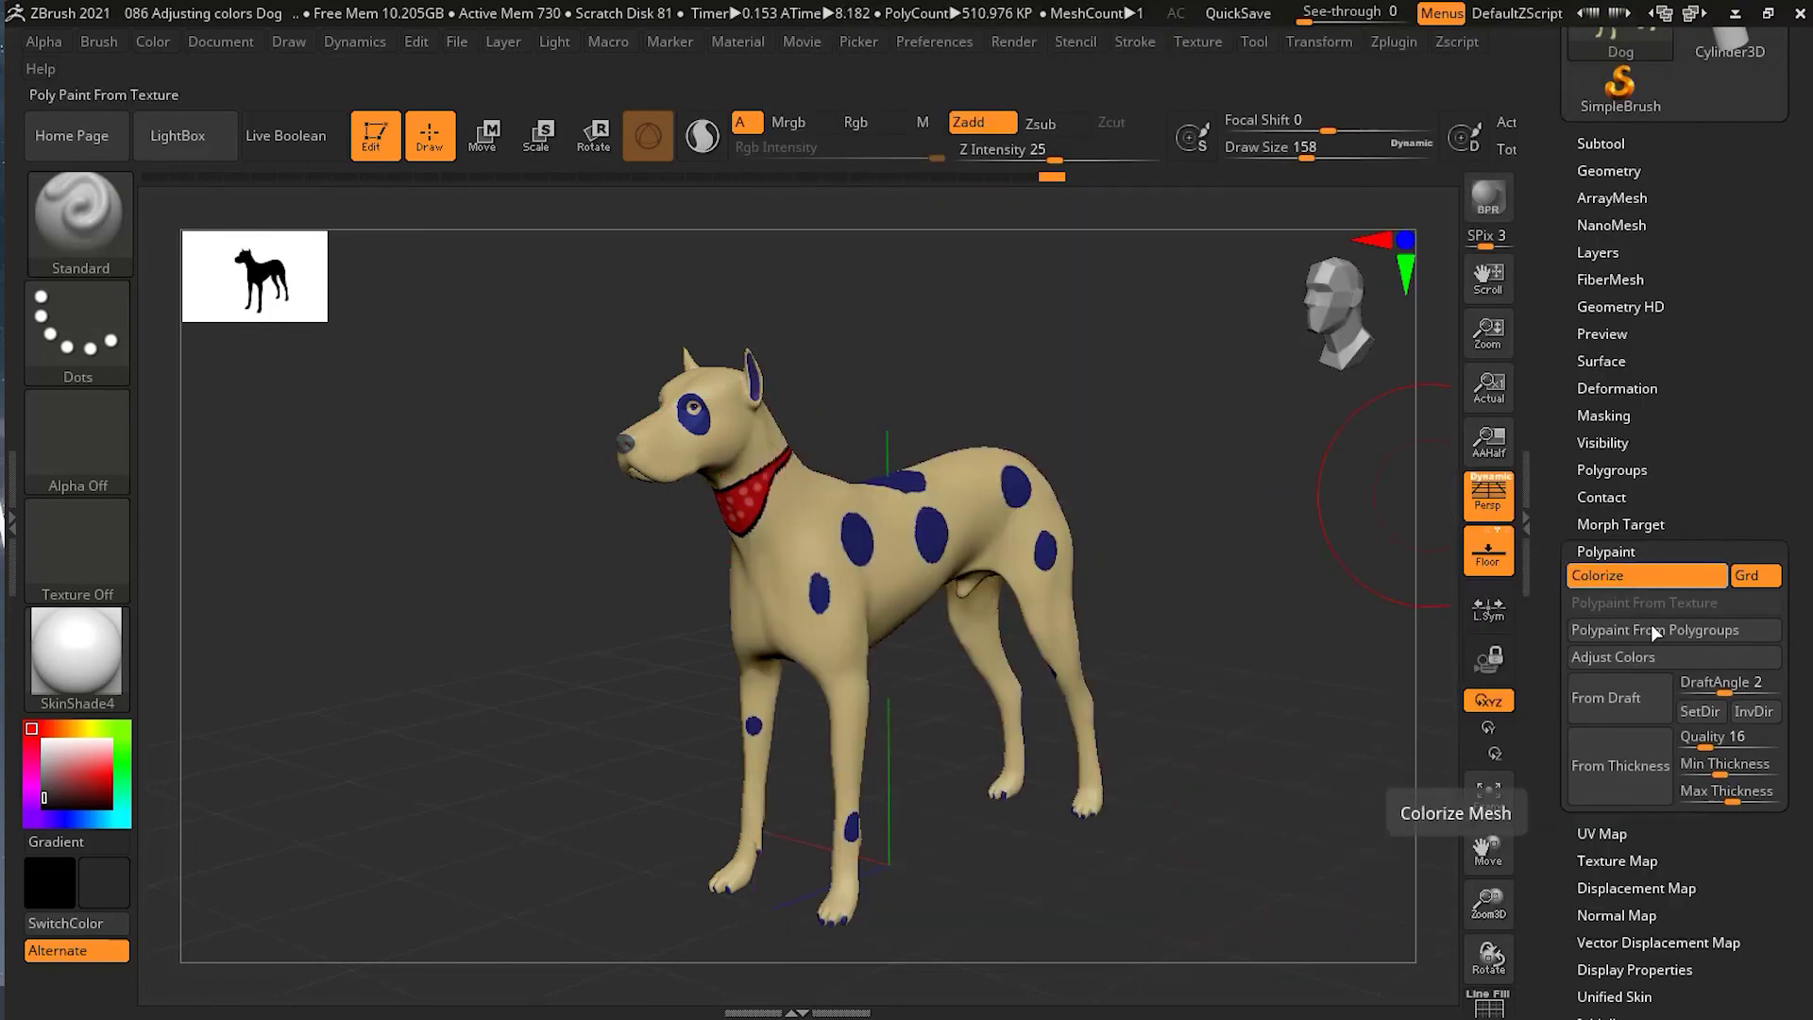
left_click(1635, 659)
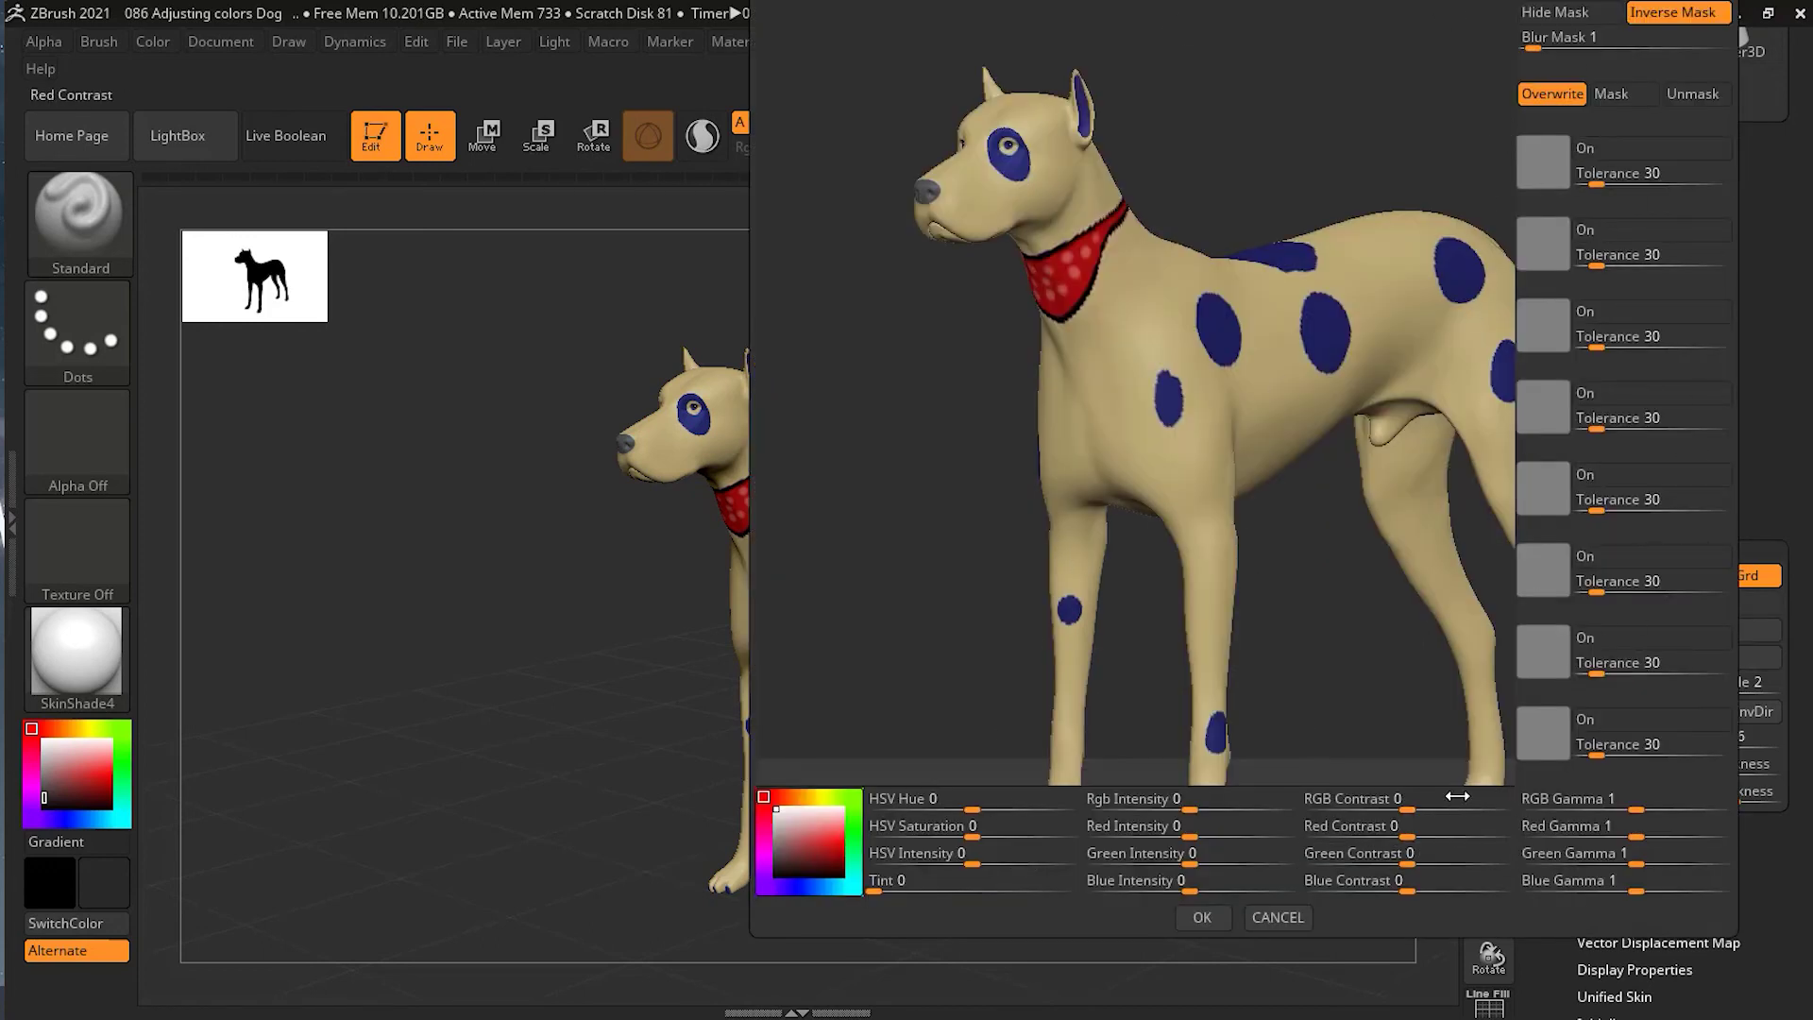
left_click(1299, 925)
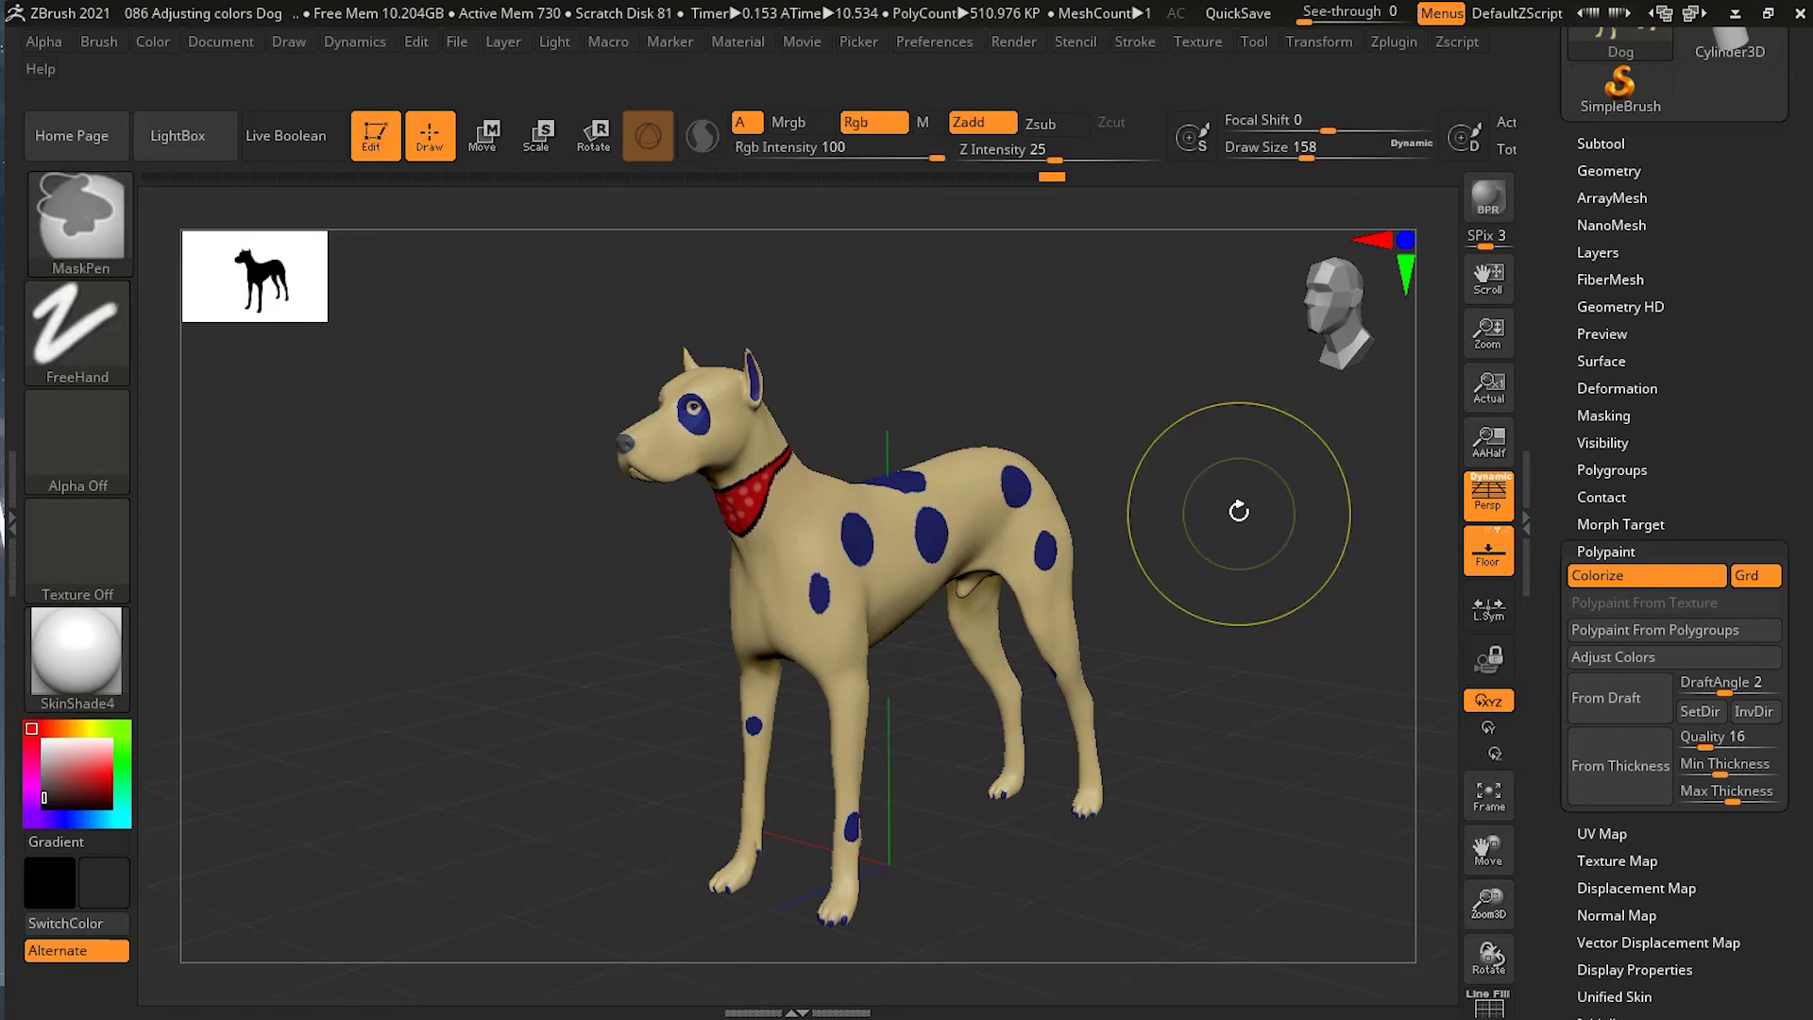
Mask the whole dog, trial second-colour tolerance and lower green intensity in Adjust Colors, then cancel.
left_click(1238, 511, "ctrl")
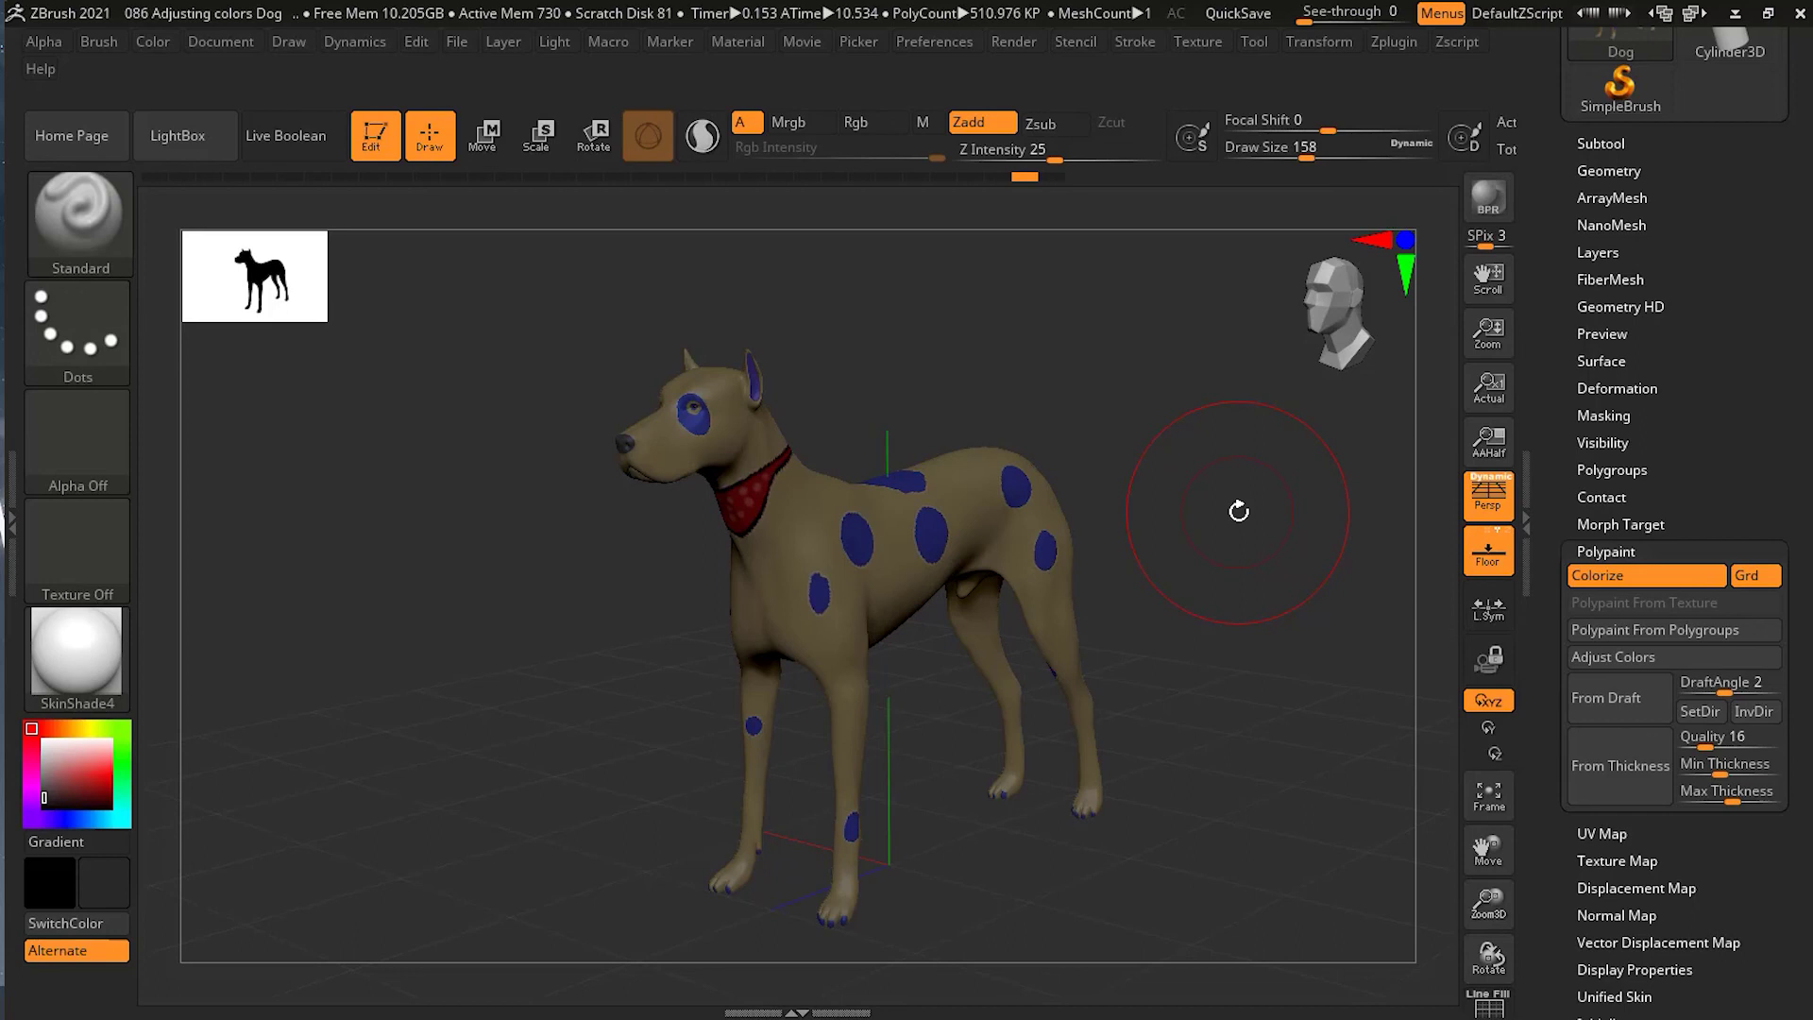
left_click(1681, 655)
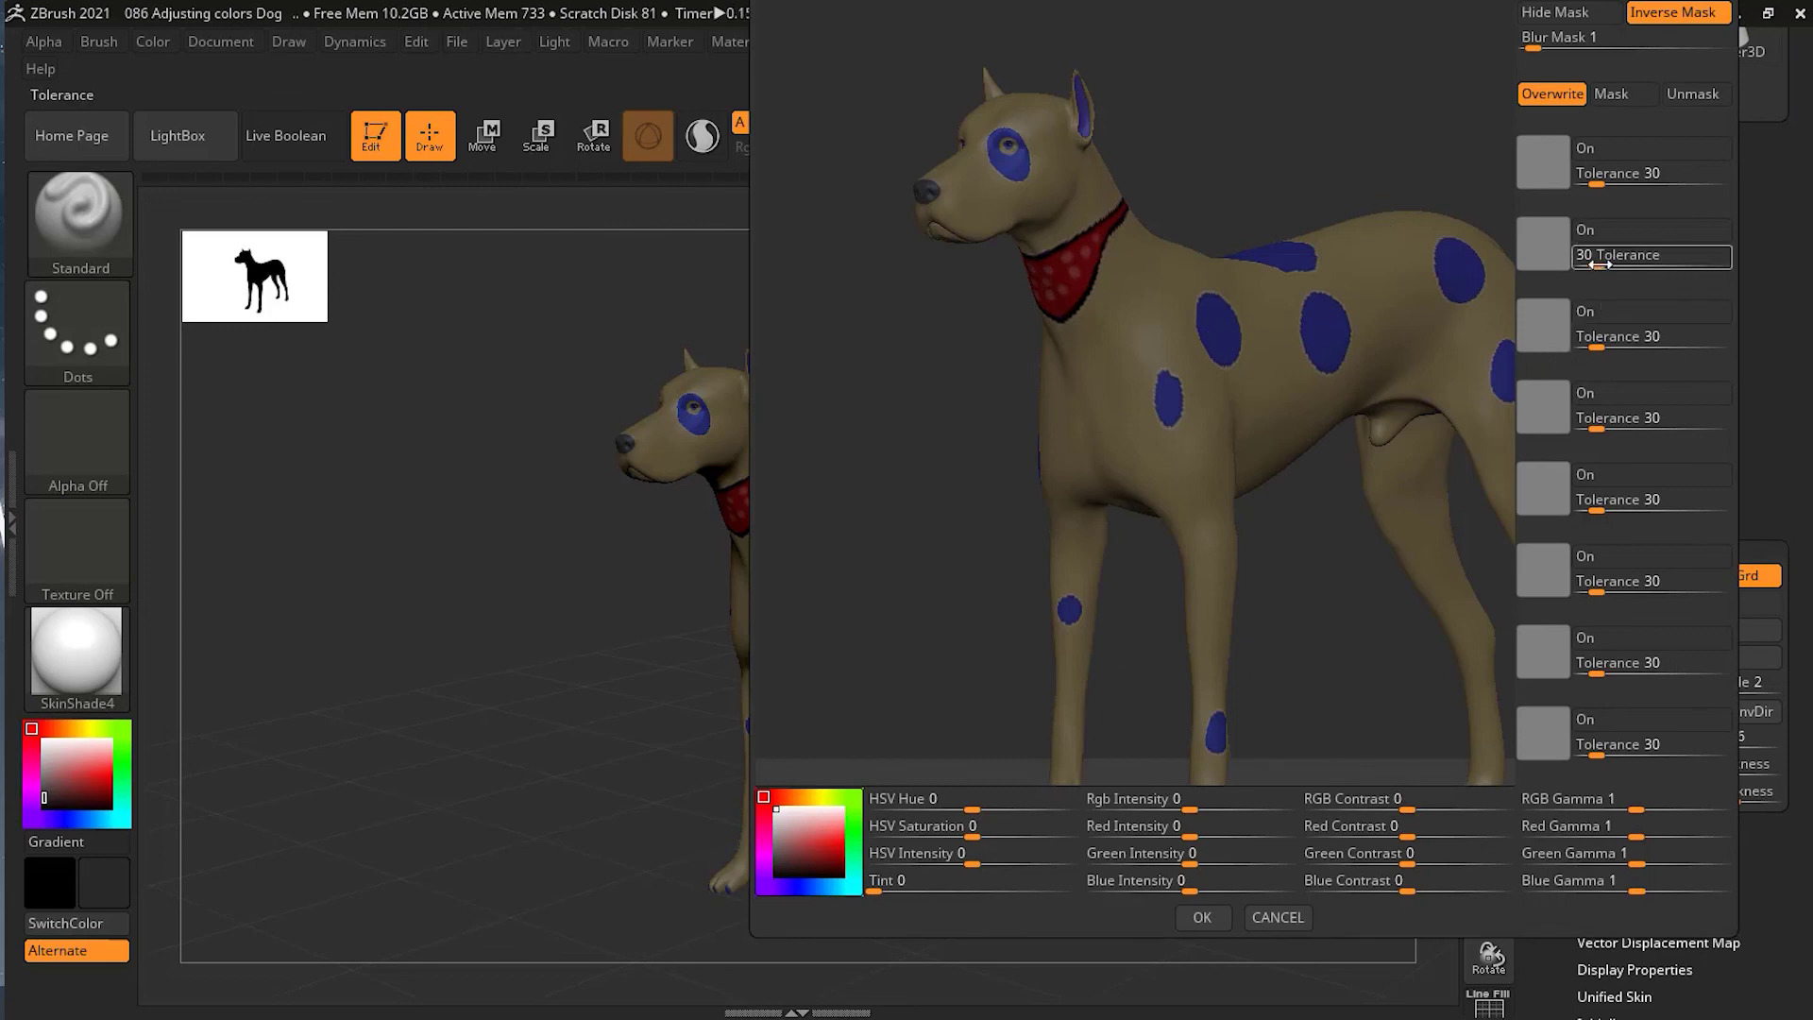
left_click_drag(1601, 264, 1587, 269)
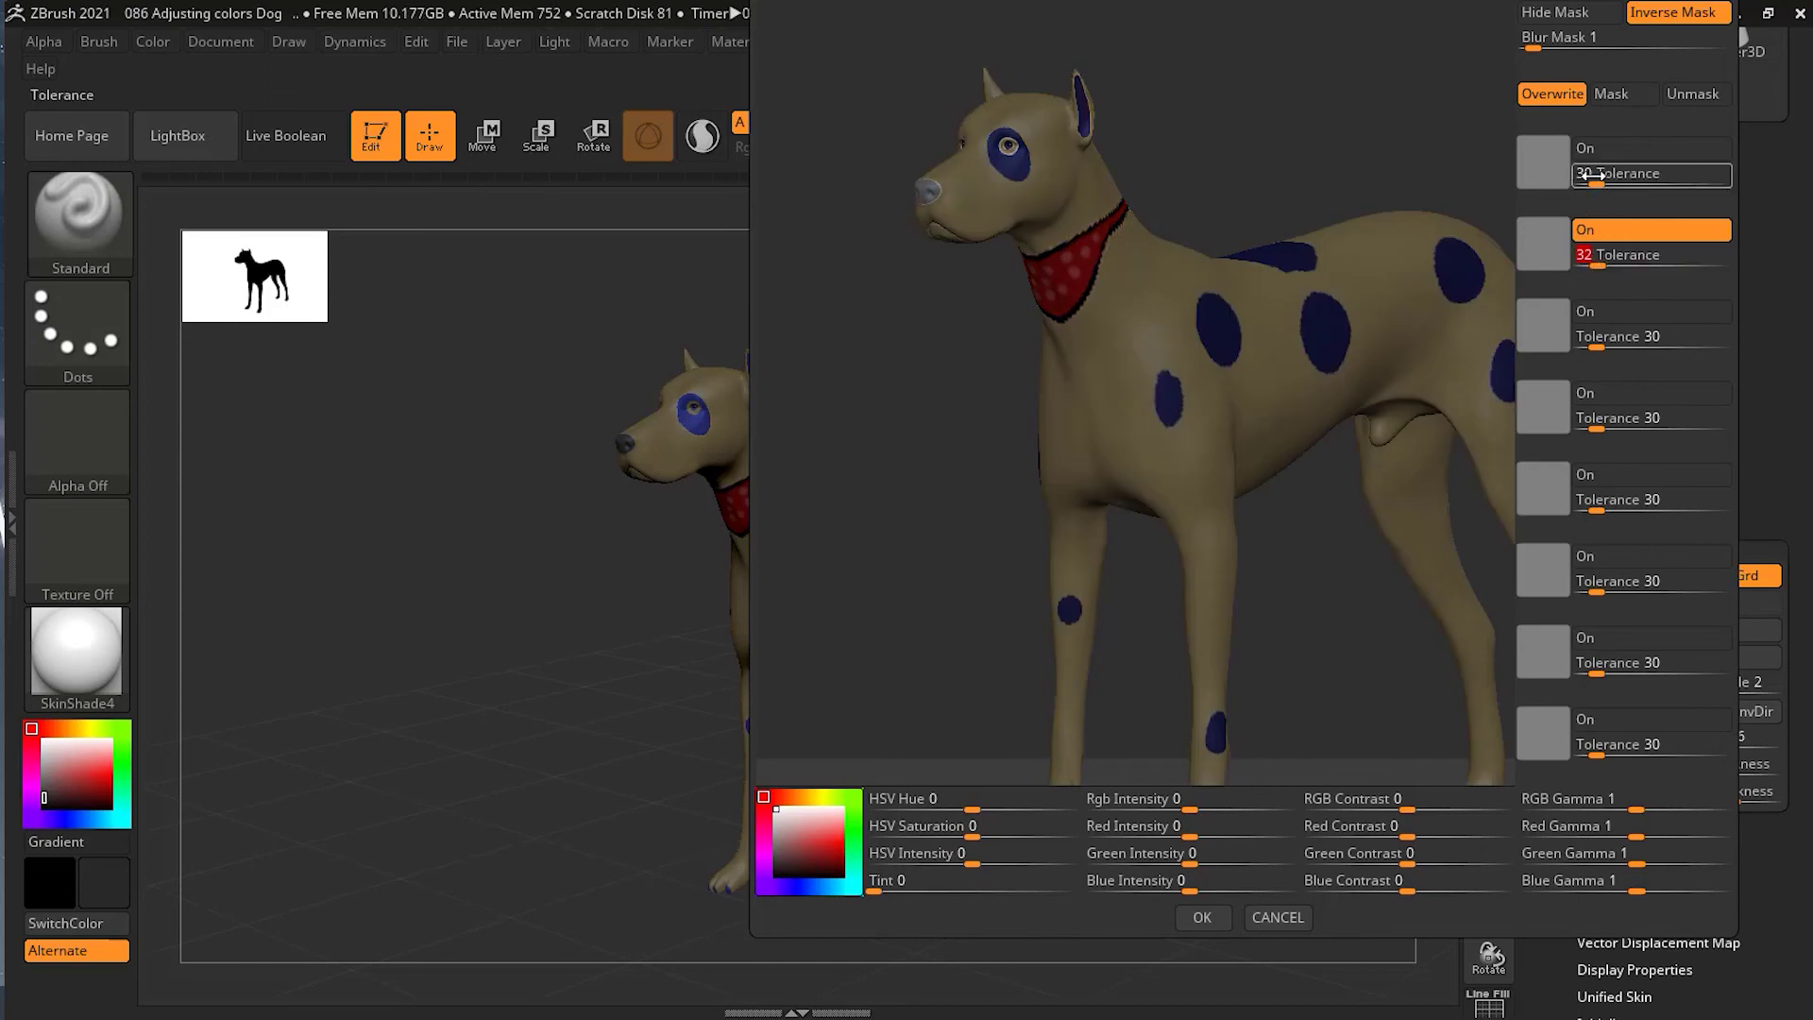
left_click(1670, 19)
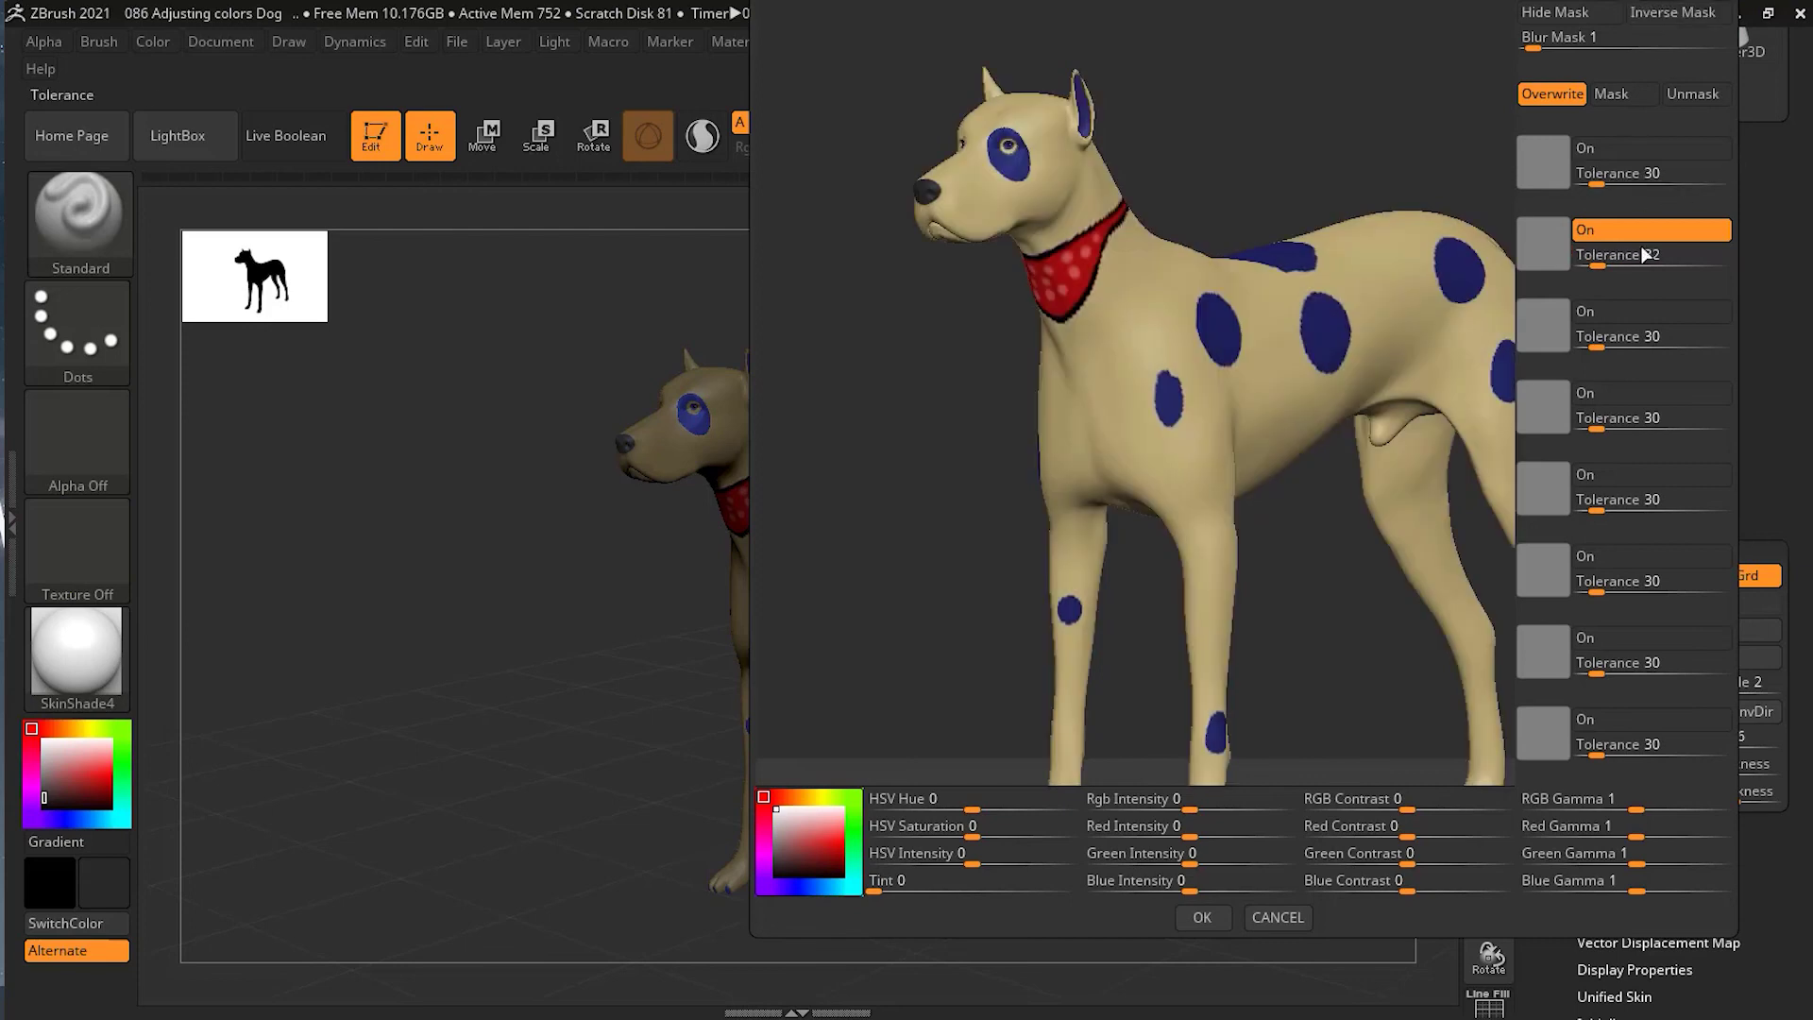
mouse_move(1644, 266)
left_mouse_down()
mouse_move(1697, 266)
mouse_move(1624, 266)
mouse_move(1659, 265)
mouse_move(1642, 267)
left_mouse_up()
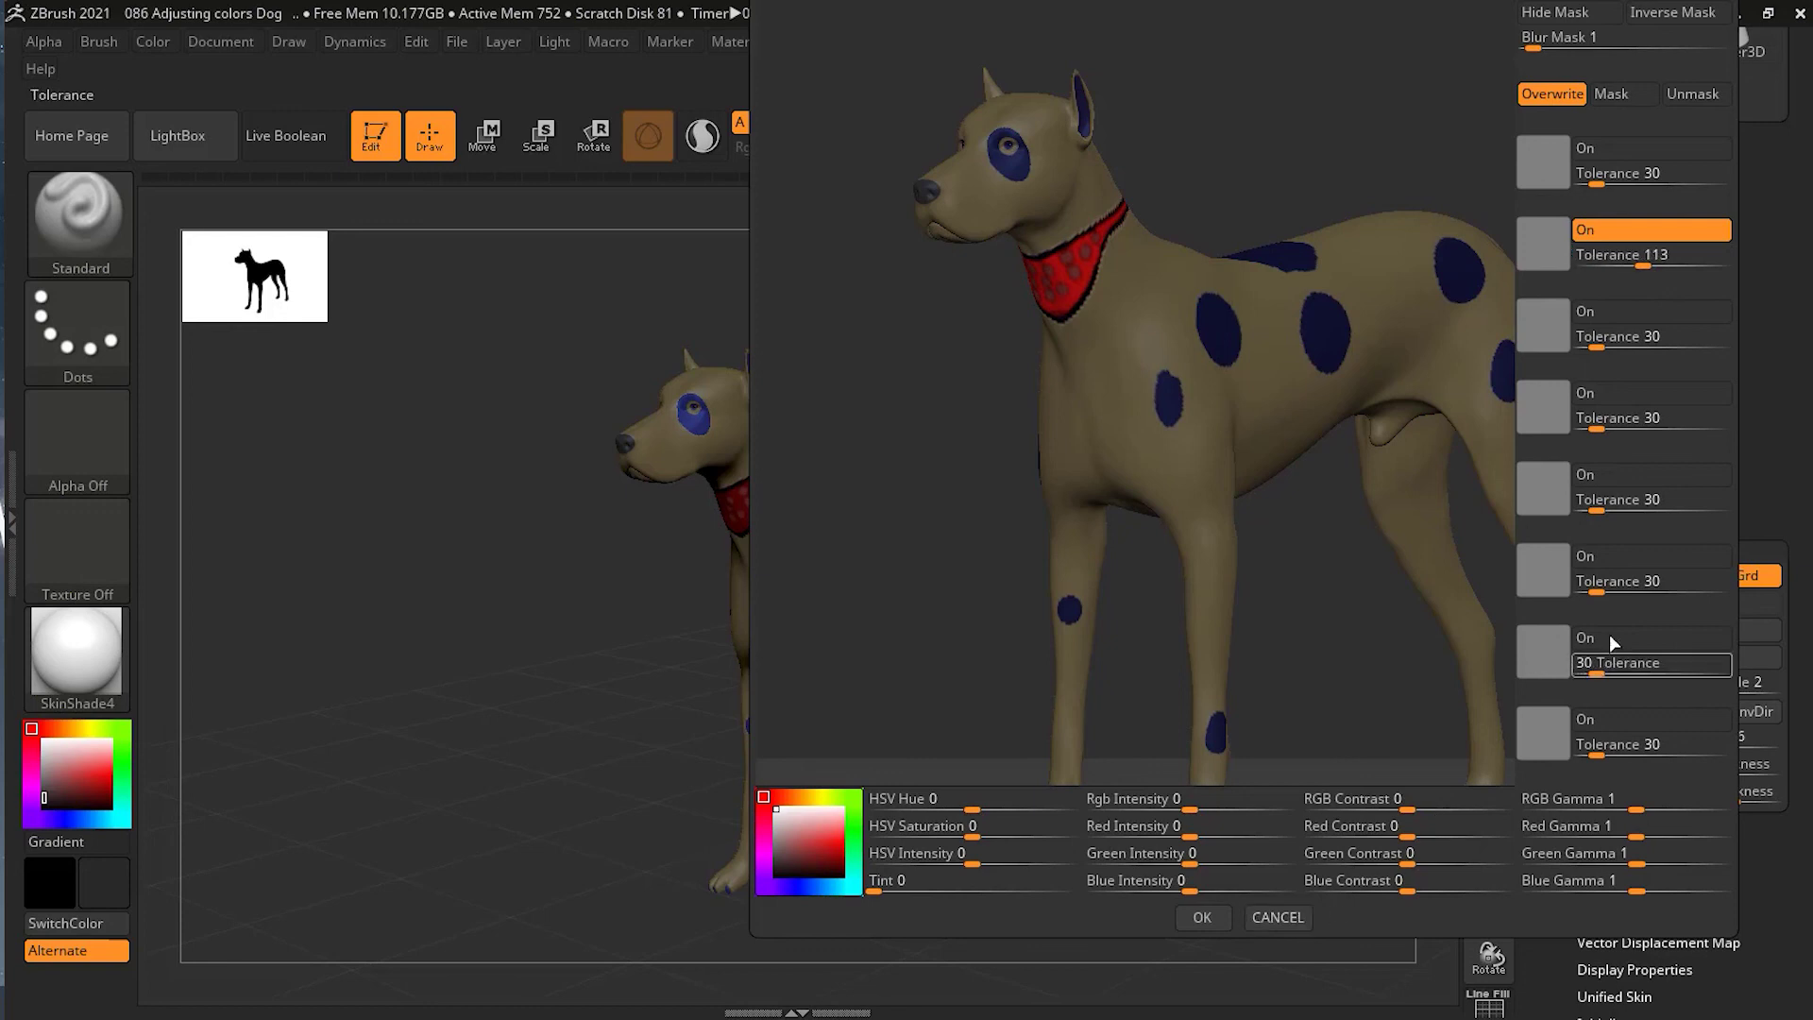
left_click_drag(1176, 861, 1252, 882)
left_click(1277, 917)
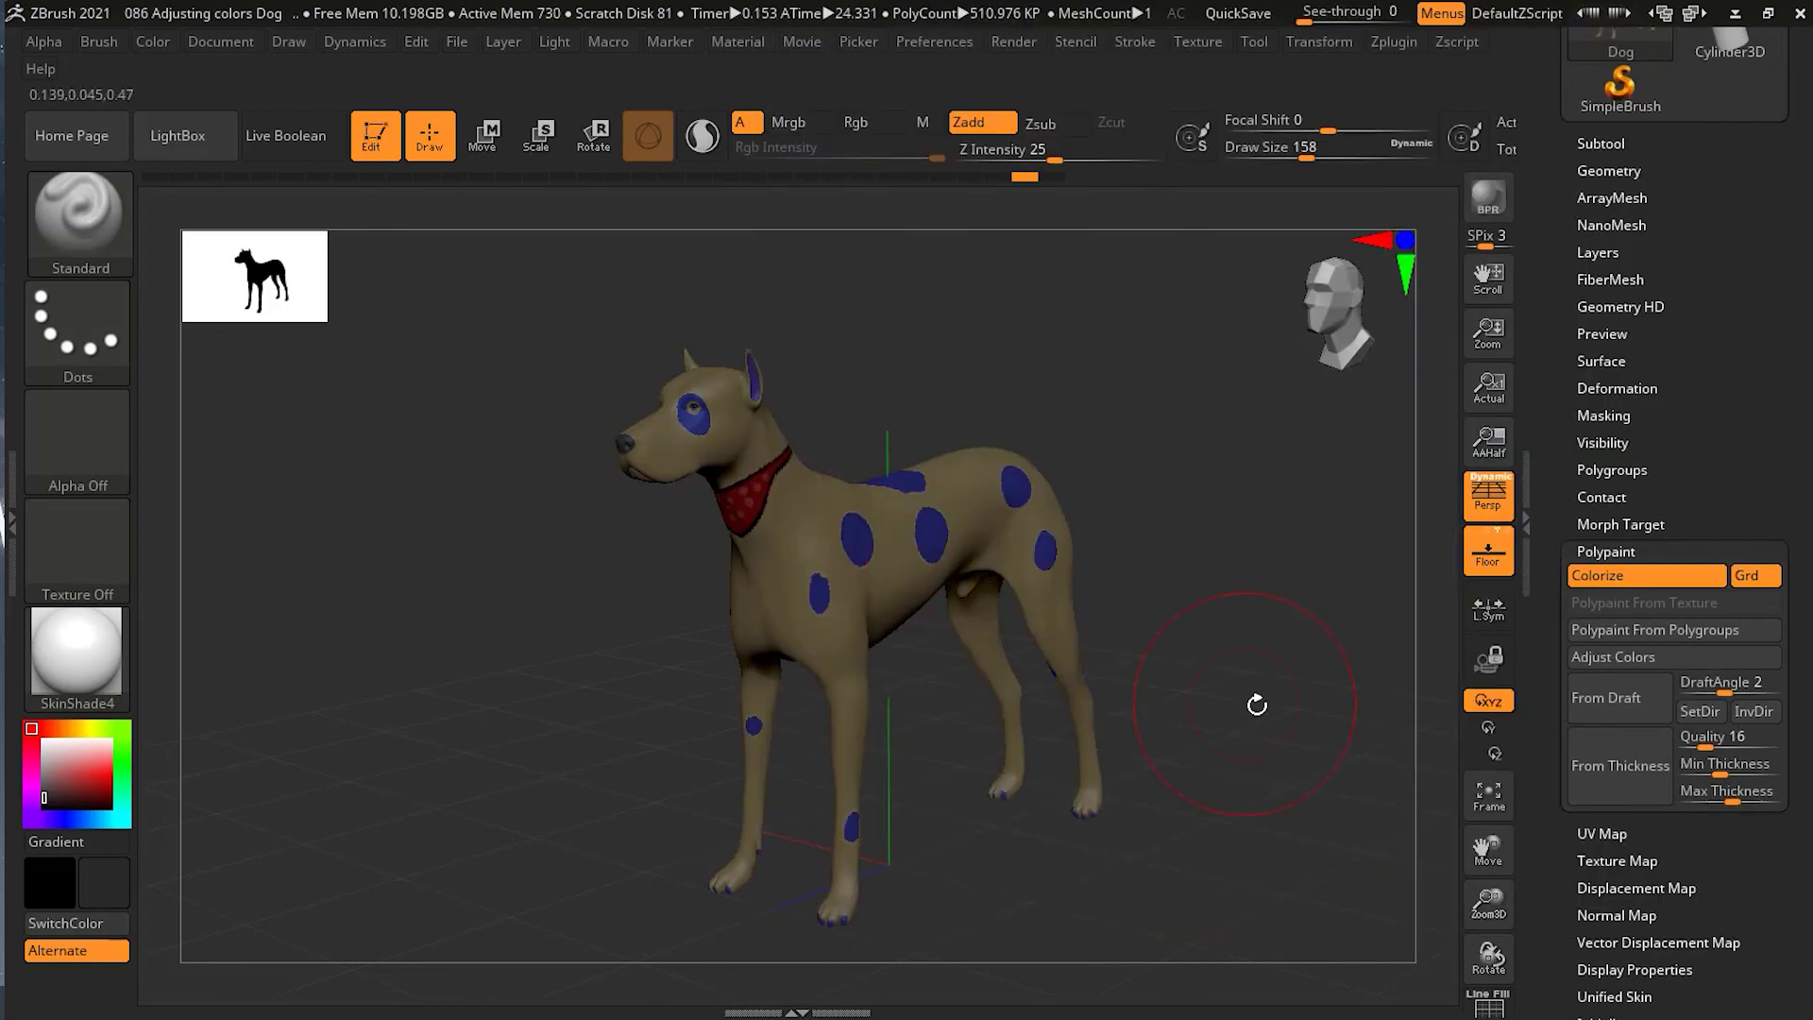
Ctrl-drag a rectangle on empty canvas to clear the mask, revealing cream-tan fur, blue spots, and the red bandana.
key("ctrl")
left_click_drag(1180, 477, 1280, 627, "ctrl")
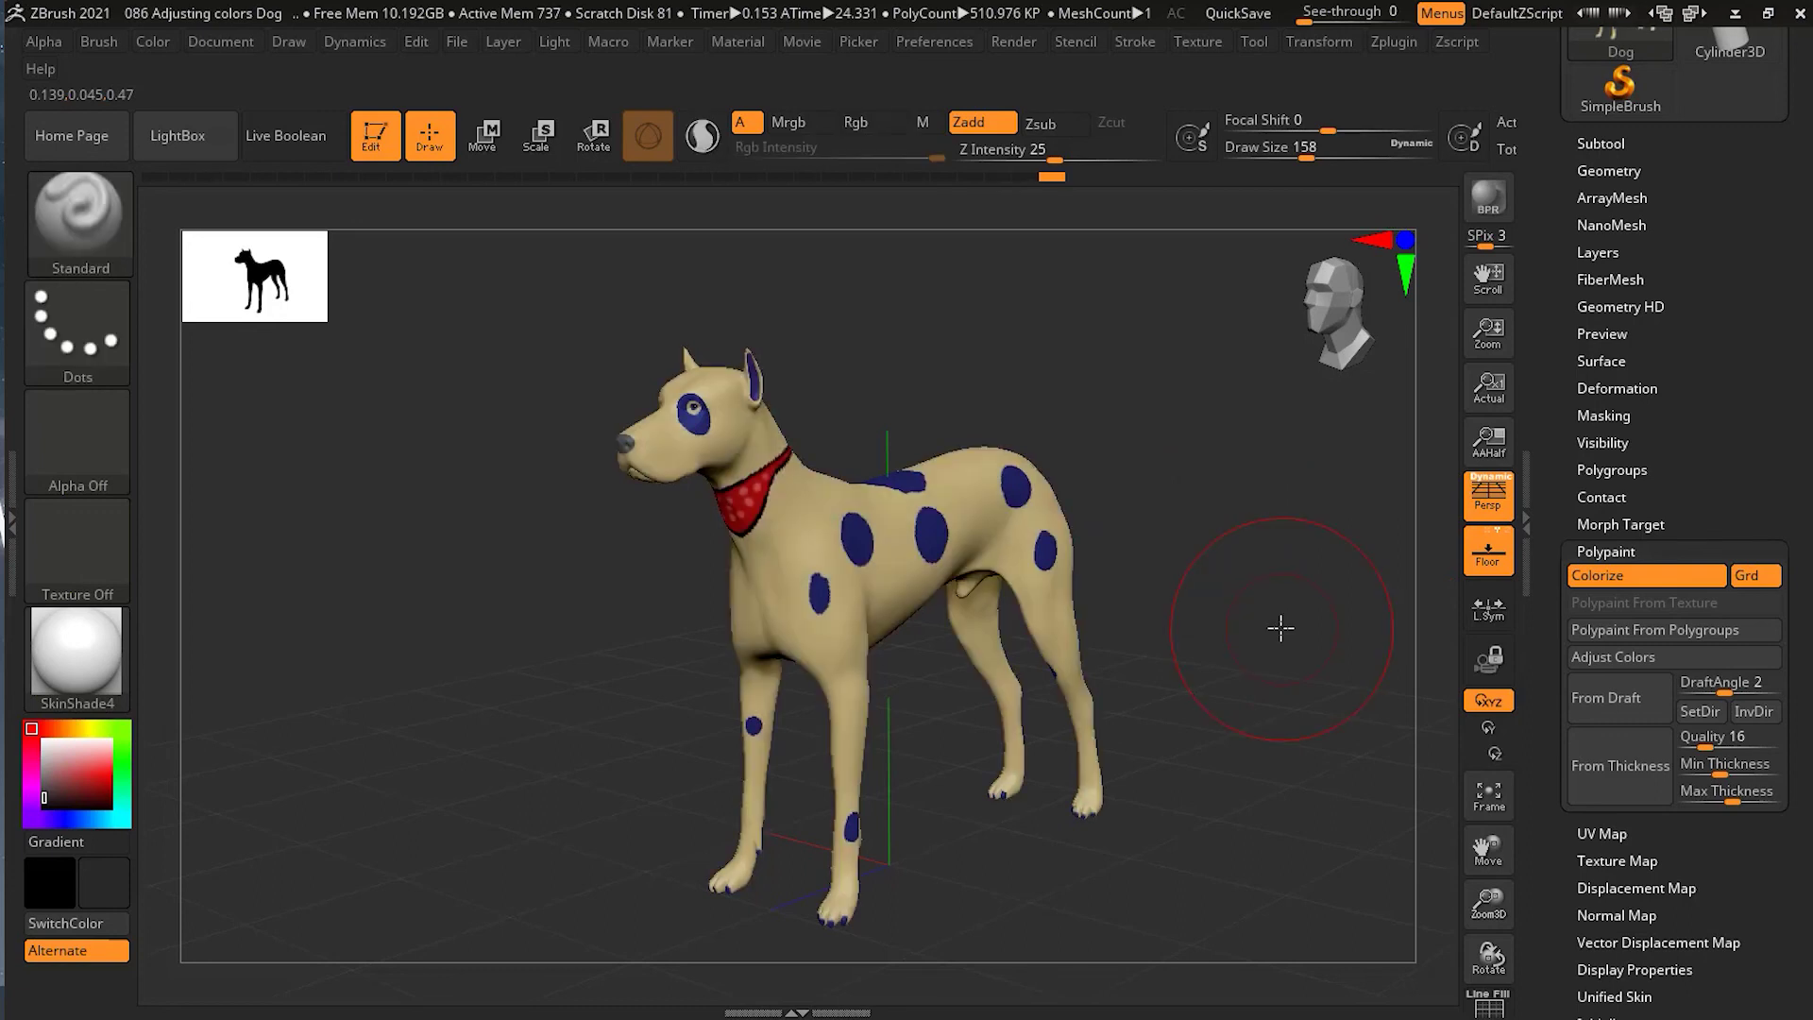
mouse_move(85, 775)
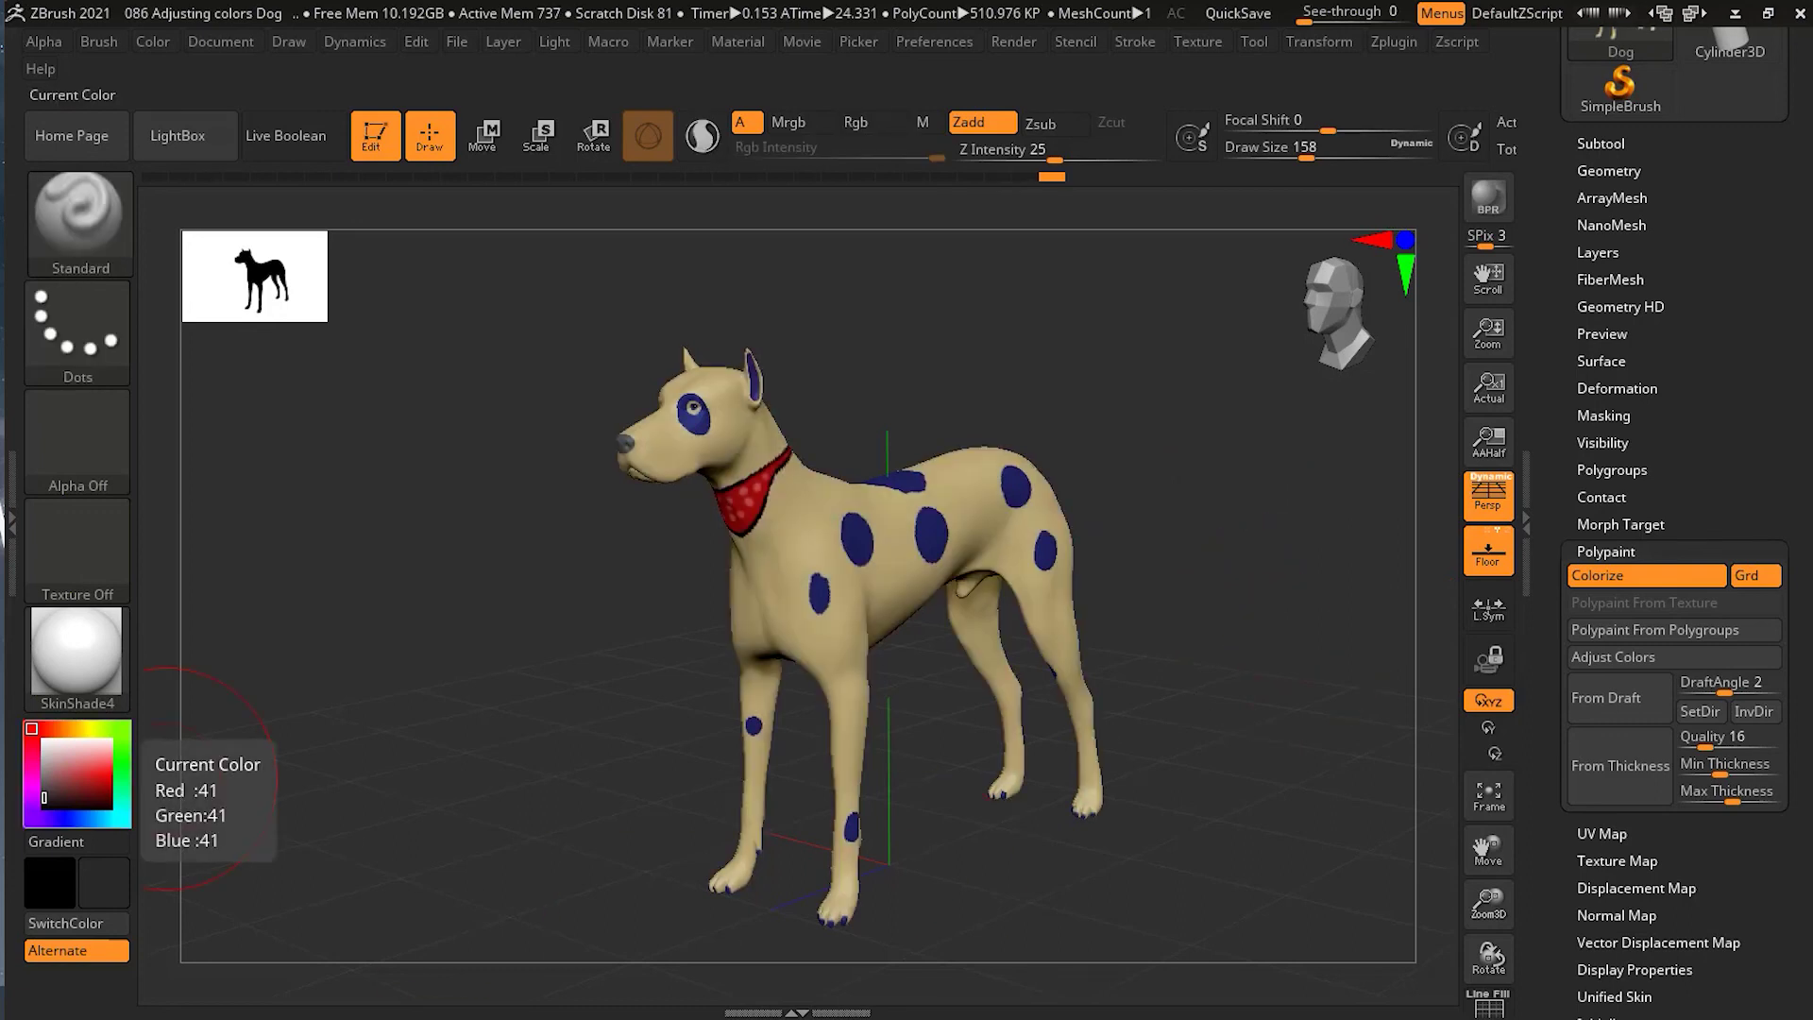